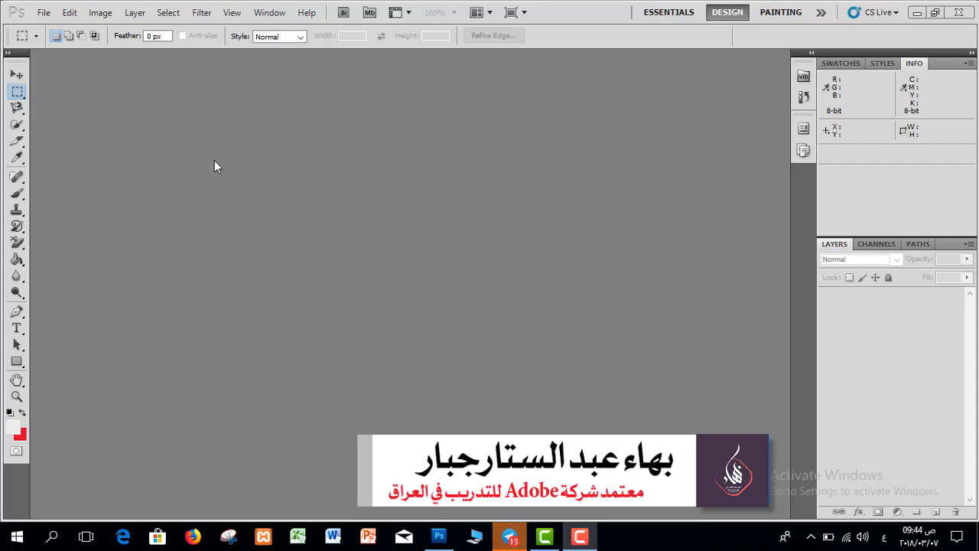
Create a new document 1000 pixels wide and 700 pixels high with a white background.
left_click(44, 12)
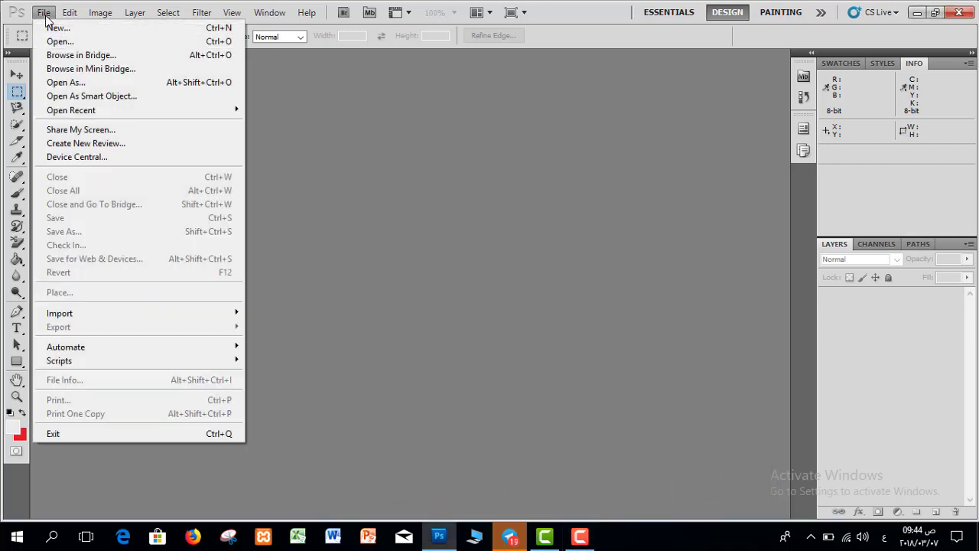
left_click(48, 26)
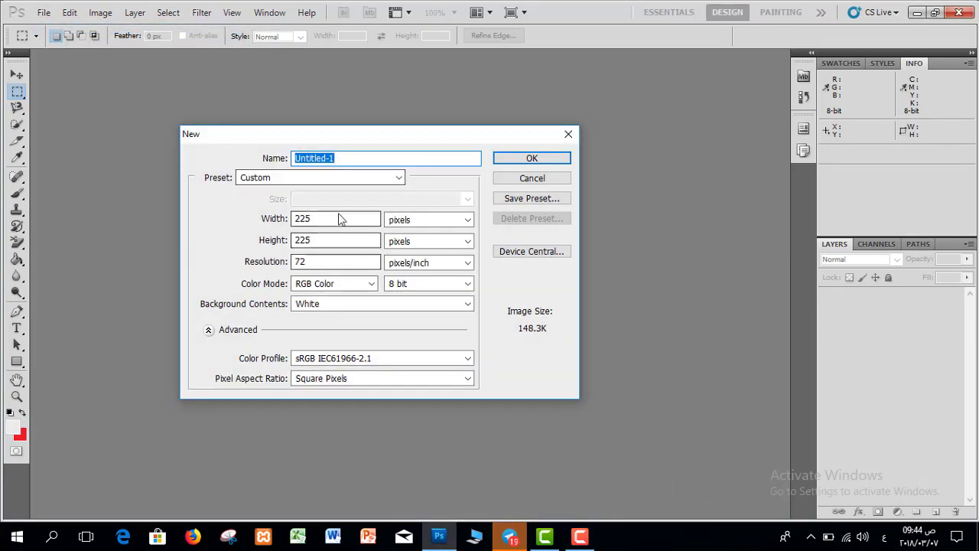
double_click(336, 219)
type("1000")
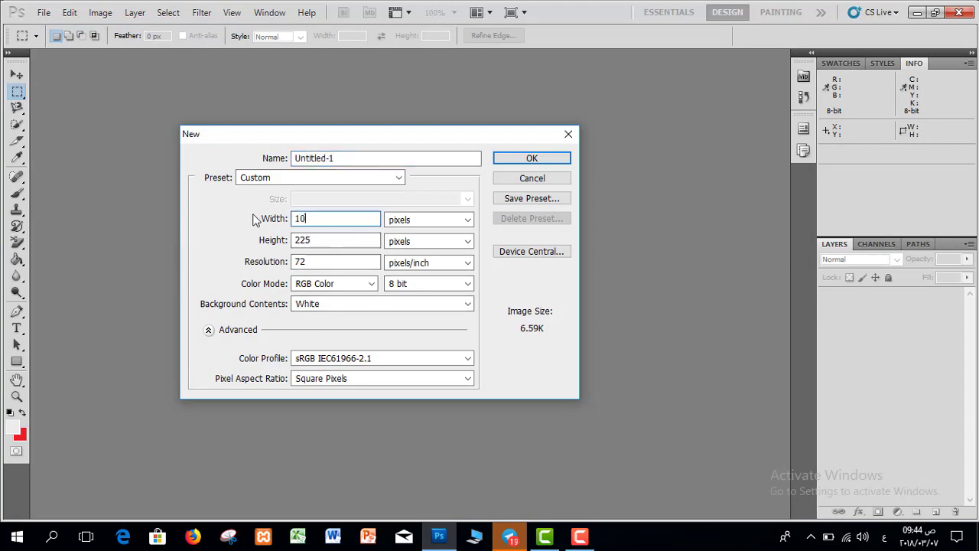
double_click(348, 241)
type("700")
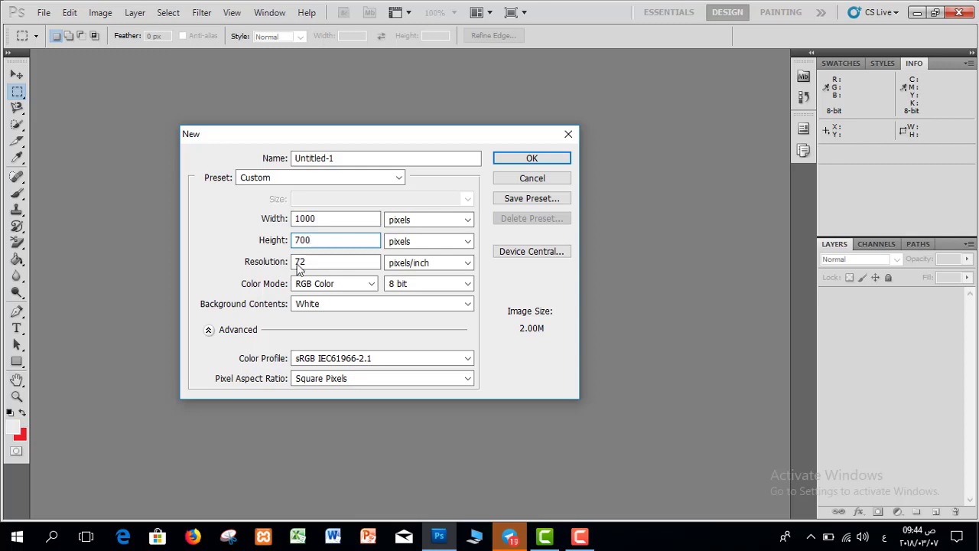
double_click(299, 262)
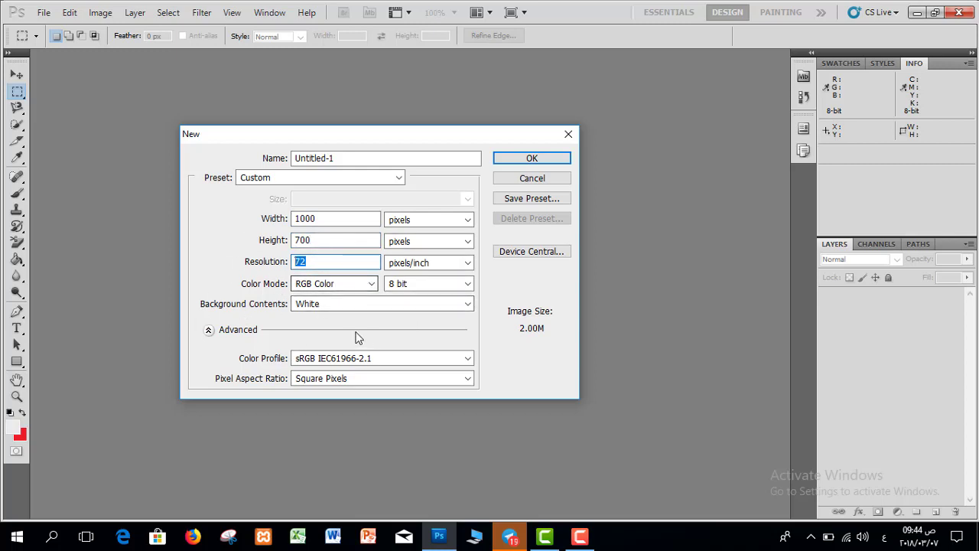
left_click(360, 303)
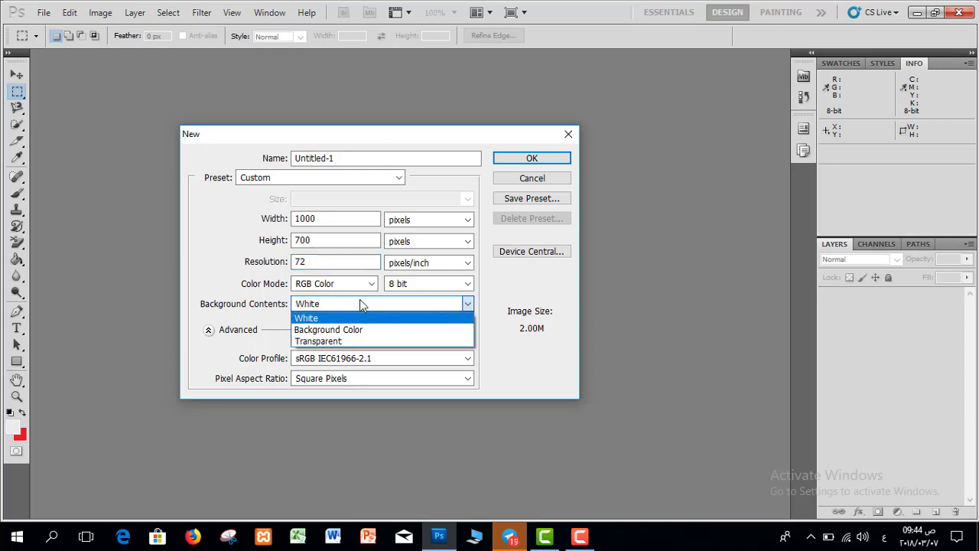
left_click(309, 317)
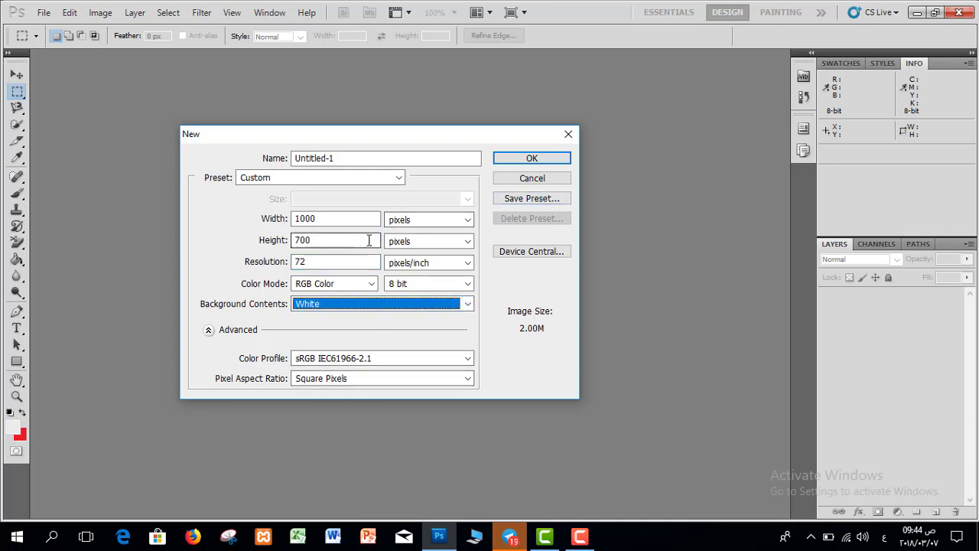
left_click(529, 159)
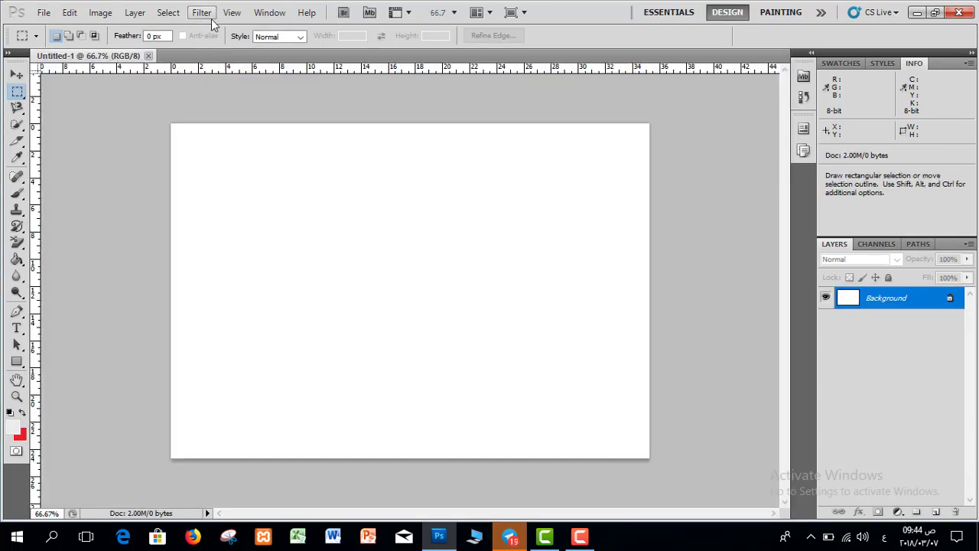
Unlock the Background by converting it into a regular layer with the default name.
left_click(265, 14)
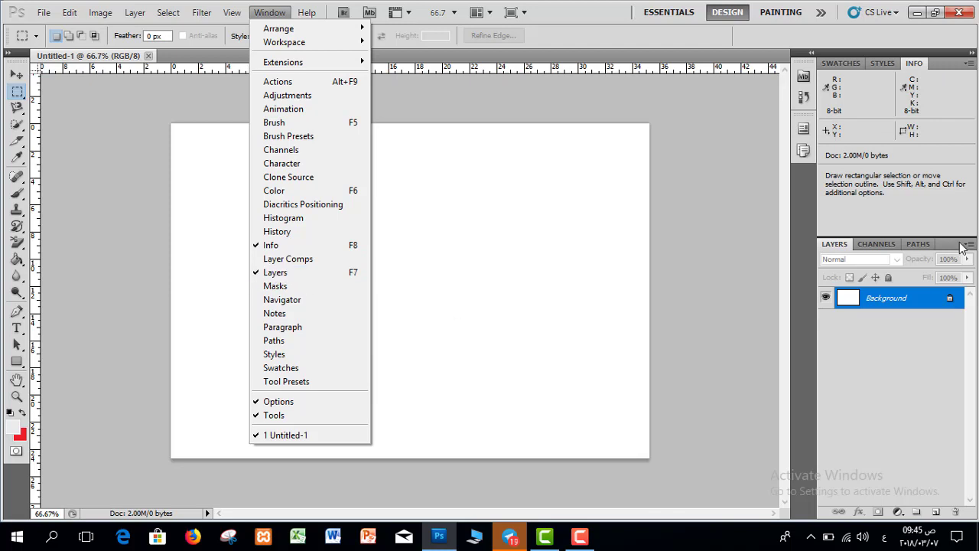
left_click(839, 246)
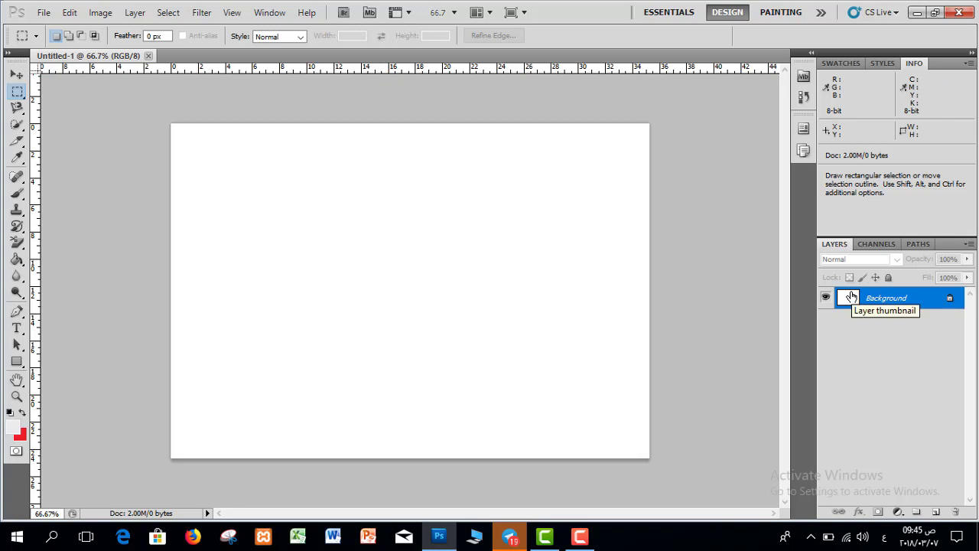
double_click(949, 300)
left_click(610, 168)
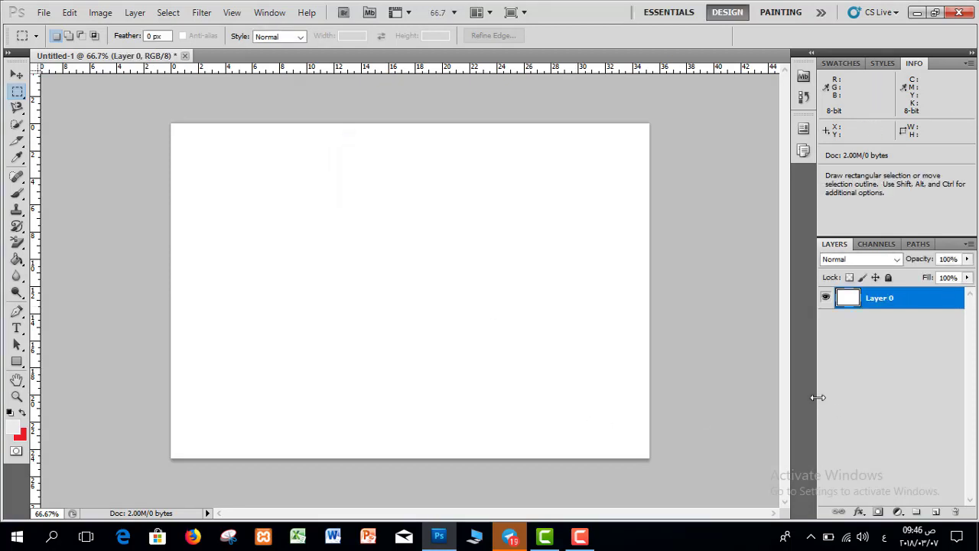
Paint a single coral-red dot in the canvas's upper right area with the 200 px hard round brush.
left_click(19, 196)
left_click(47, 193)
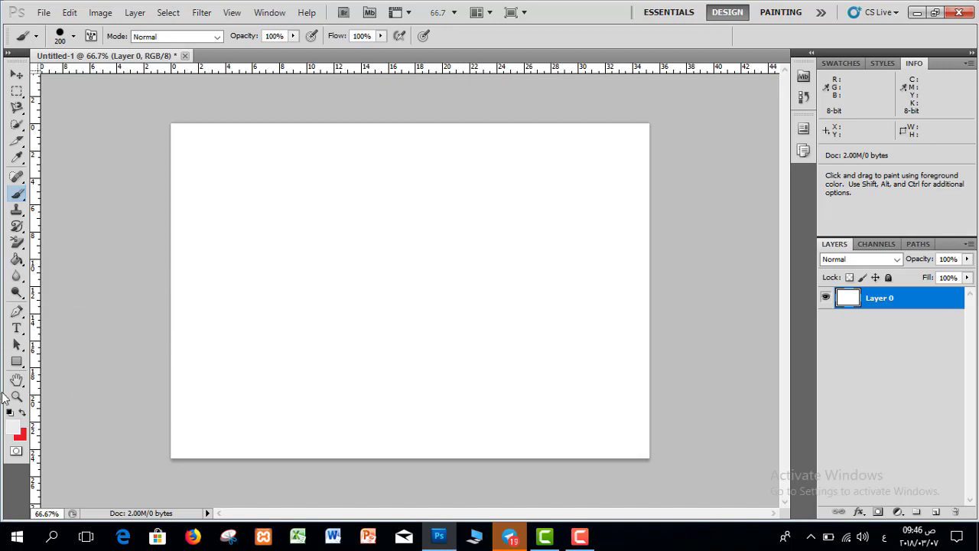
left_click(13, 429)
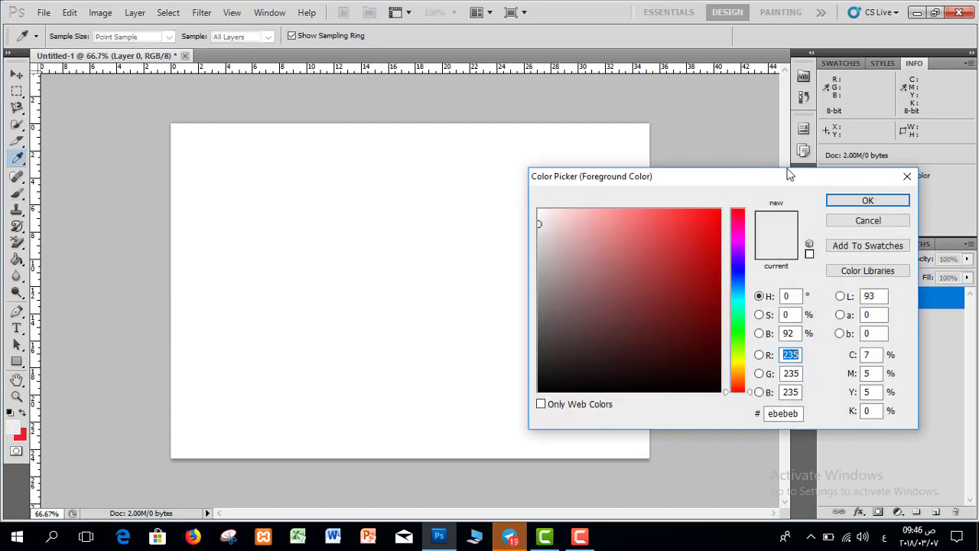
left_click(846, 66)
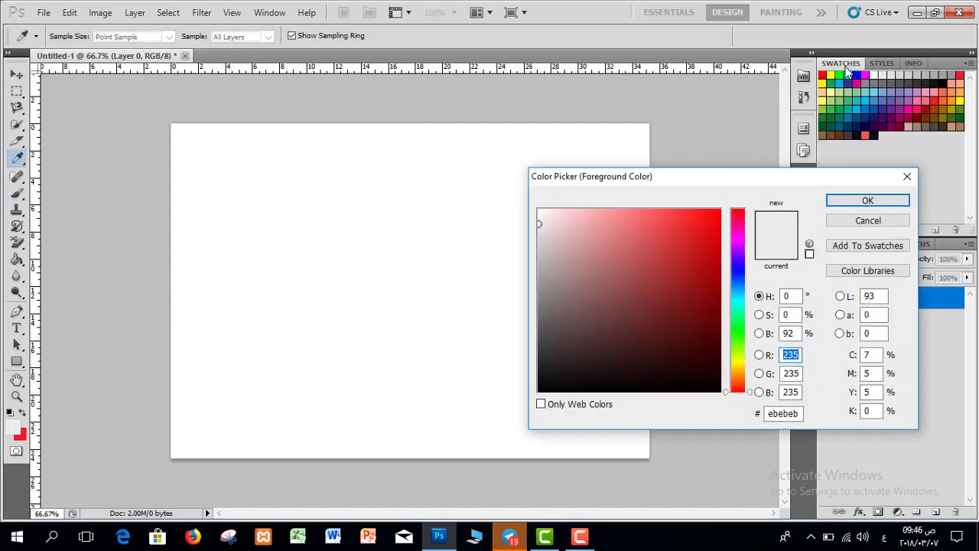
left_click(865, 136)
left_click(868, 200)
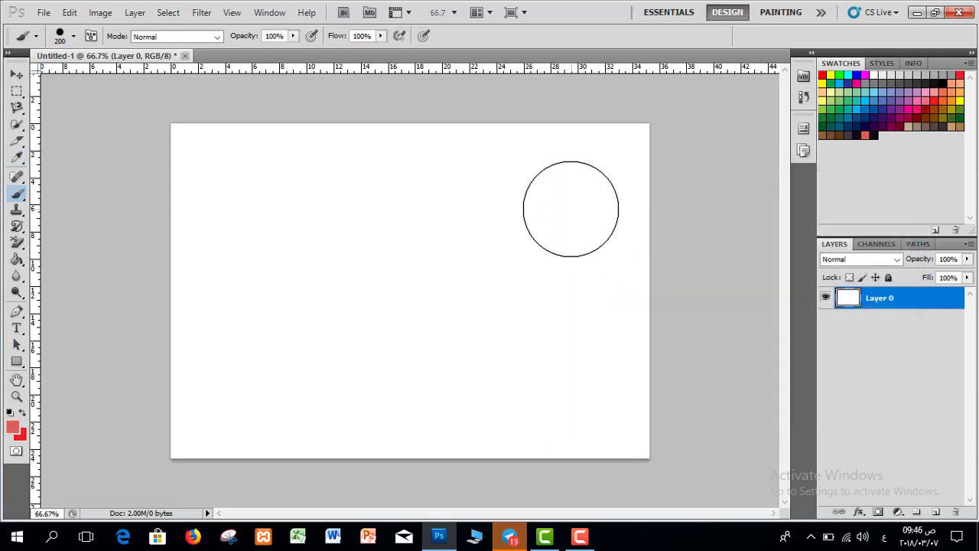
left_click(570, 209)
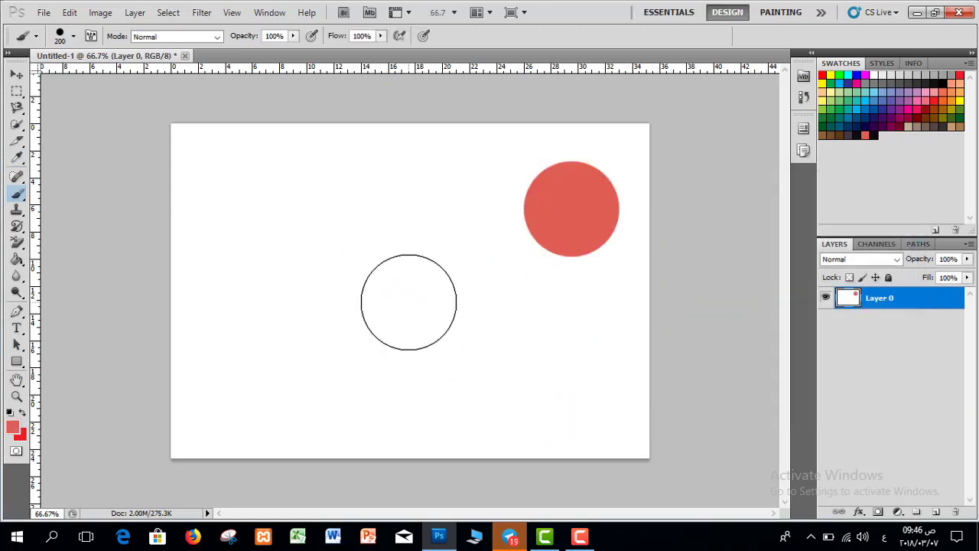
Paint a dark blue dot and a near-black dot to the left of the red one, roughly in one row.
left_click(868, 115)
left_click(444, 208)
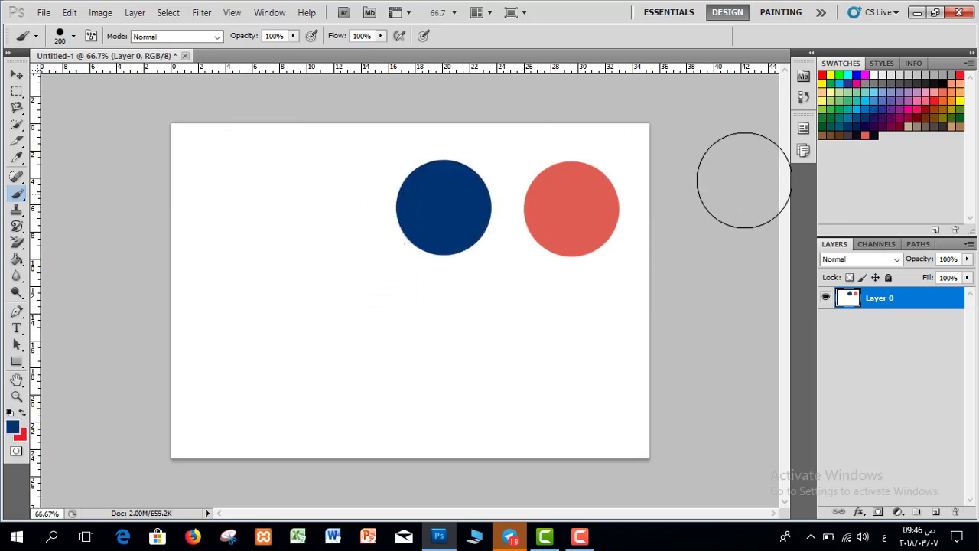
left_click(874, 134)
left_click(274, 210)
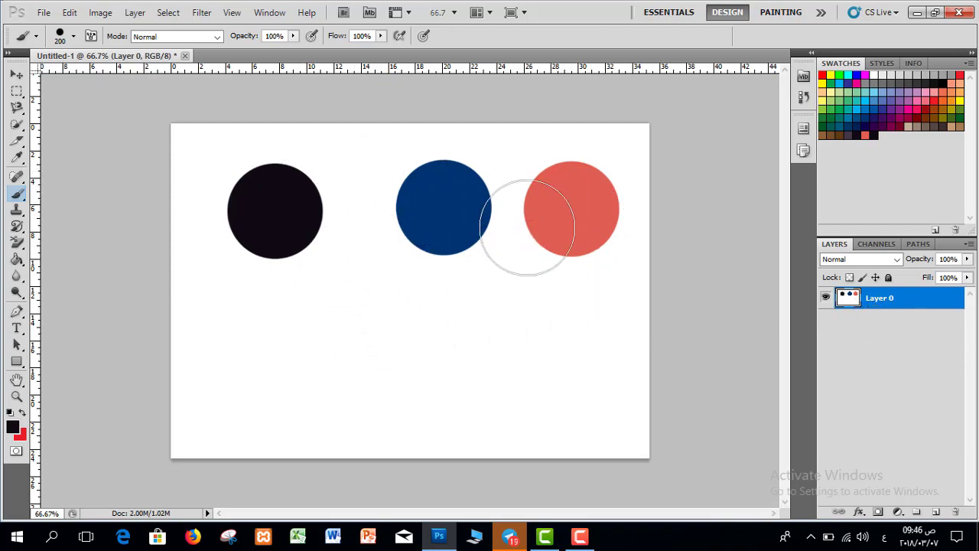
Select the red circle with the Magic Wand, move it below the blue circle, and deselect it.
left_click(16, 74)
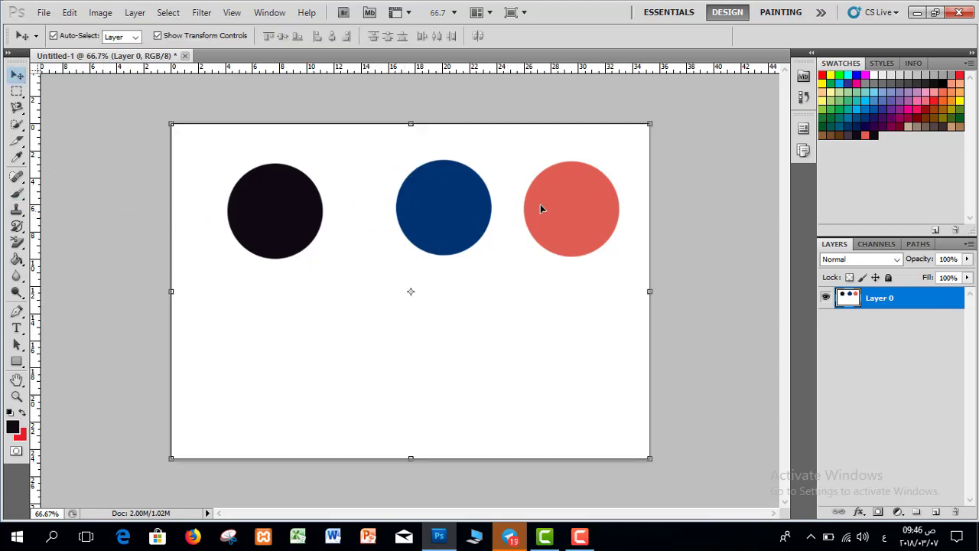
left_click_drag(449, 280, 586, 204)
left_click_drag(17, 128, 65, 138)
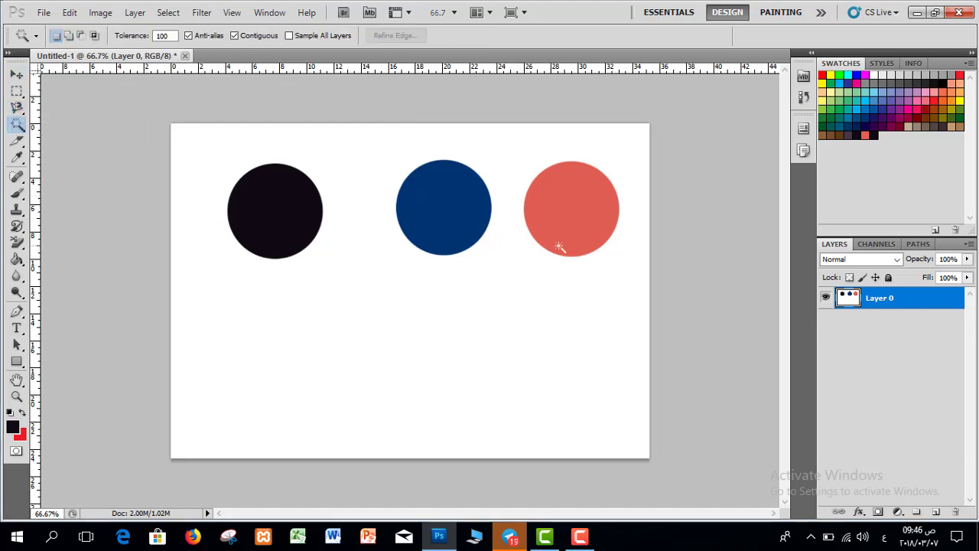
left_click(565, 204)
left_click(17, 74)
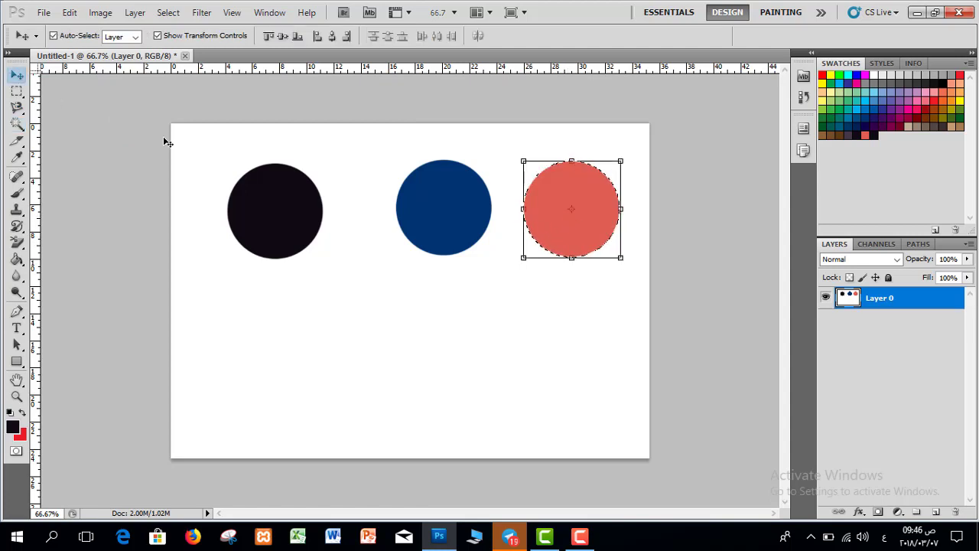
left_click_drag(596, 215, 430, 321)
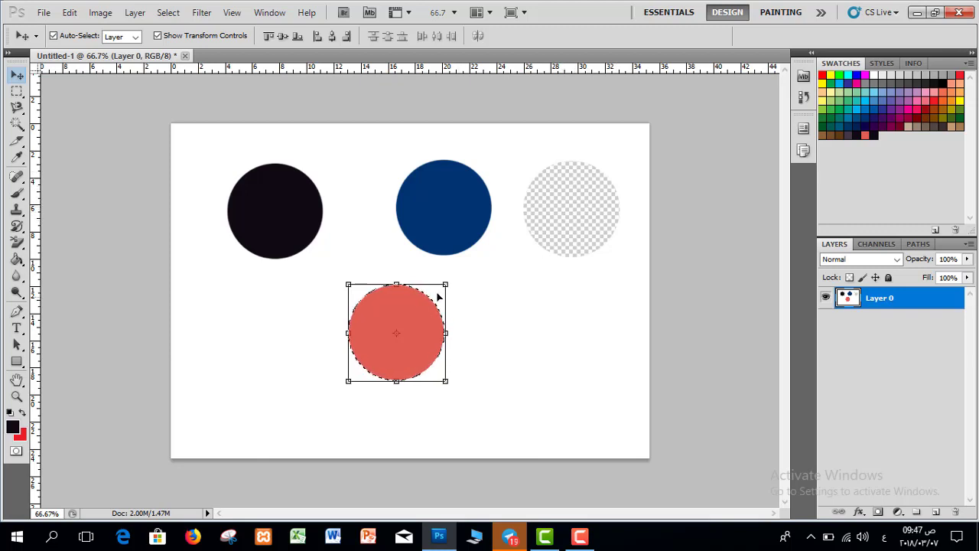
left_click_drag(496, 190, 630, 194)
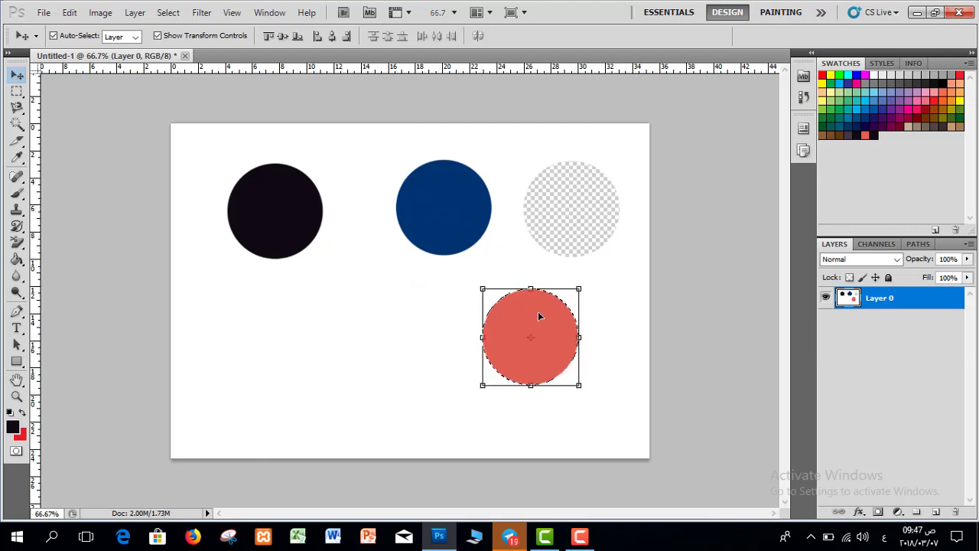
left_click_drag(538, 311, 495, 294)
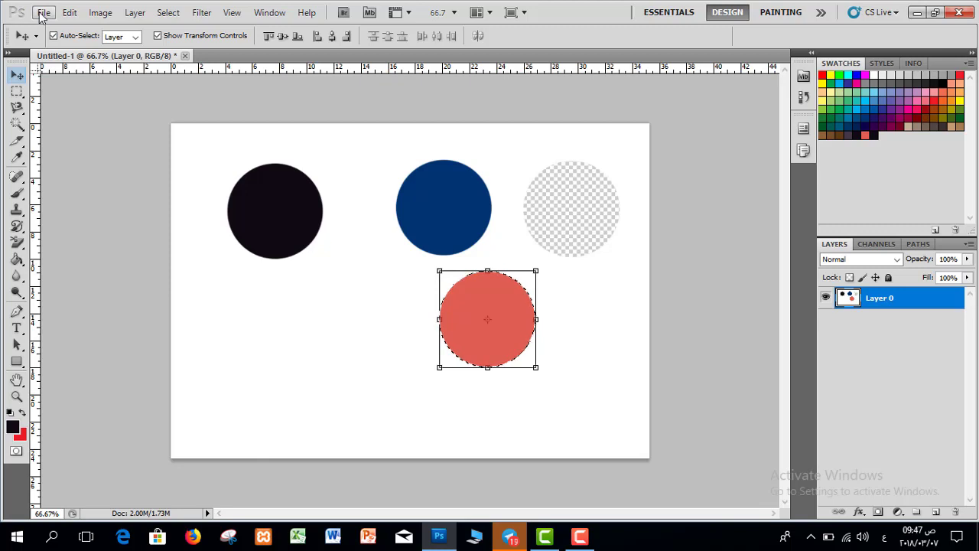
left_click(168, 13)
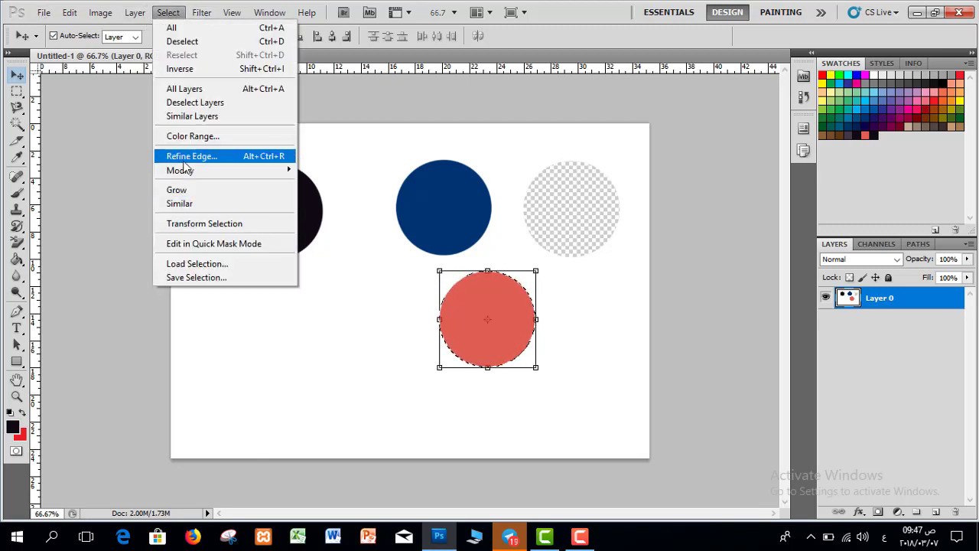
left_click(182, 41)
Create a second 1000 by 700 pixel document with a white background and convert its Background into a regular layer.
left_click(44, 13)
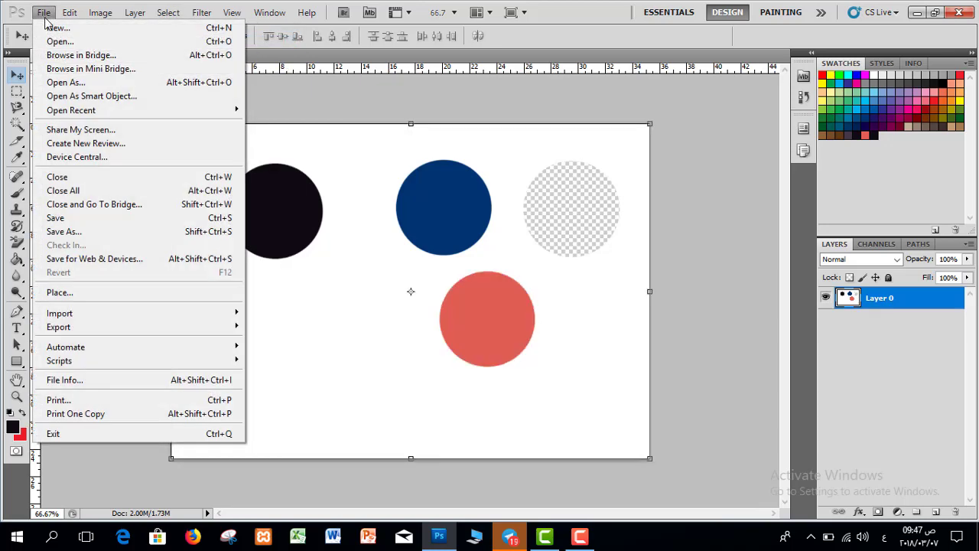
left_click(57, 28)
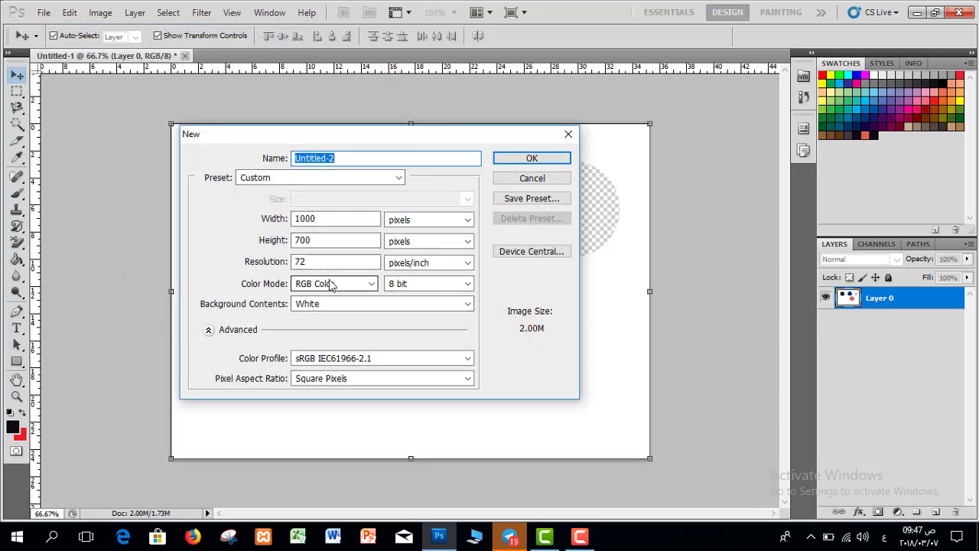
left_click(520, 159)
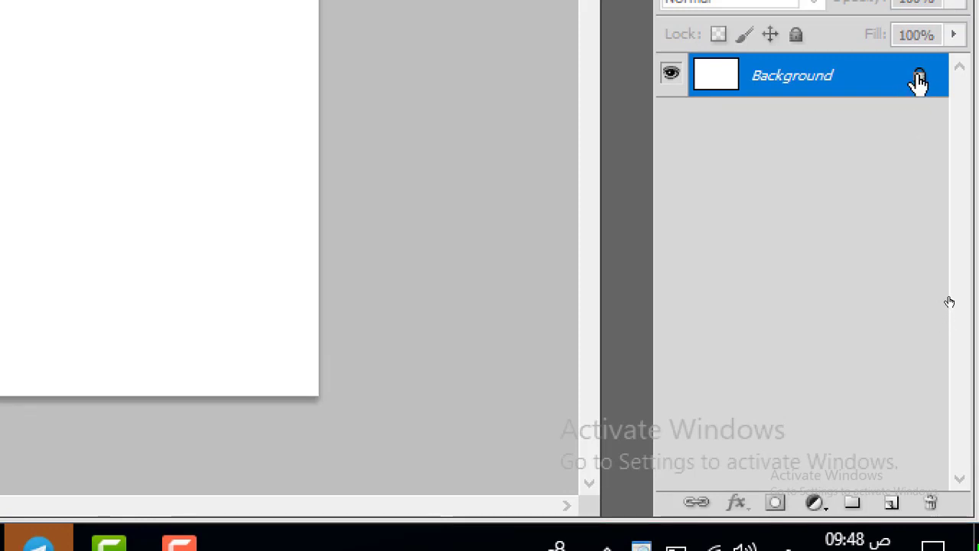
double_click(918, 81)
left_click(205, 76)
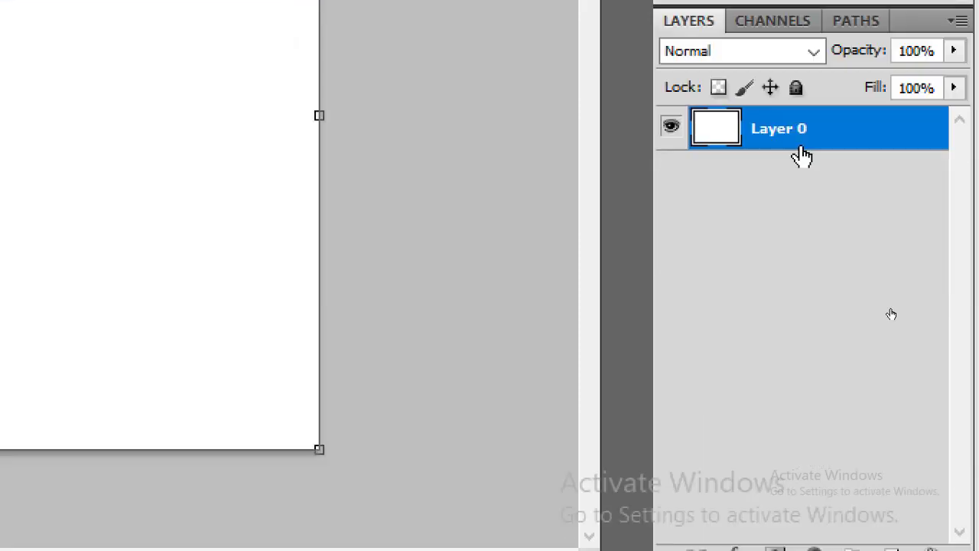
Add an empty layer above Layer 0 and delete it again.
left_click(890, 474)
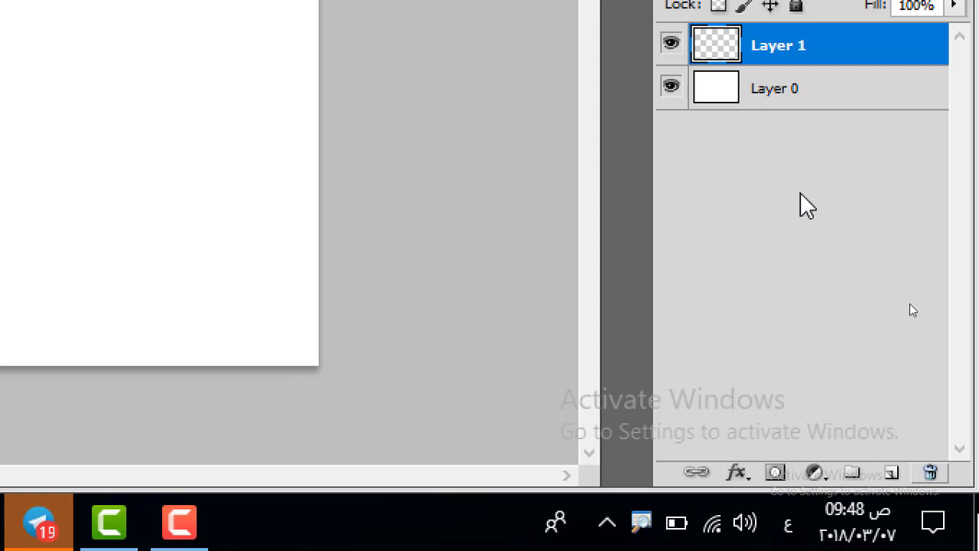
key("Delete")
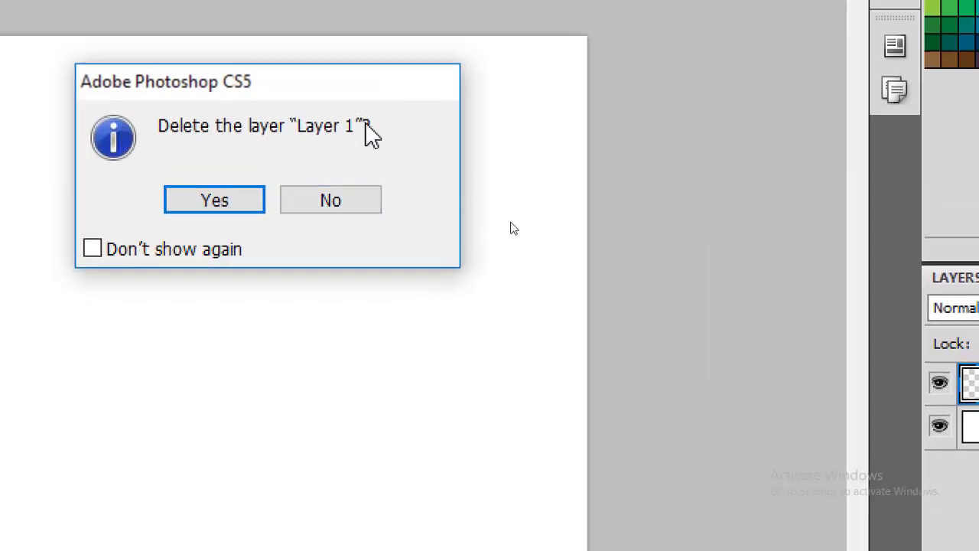
left_click(226, 200)
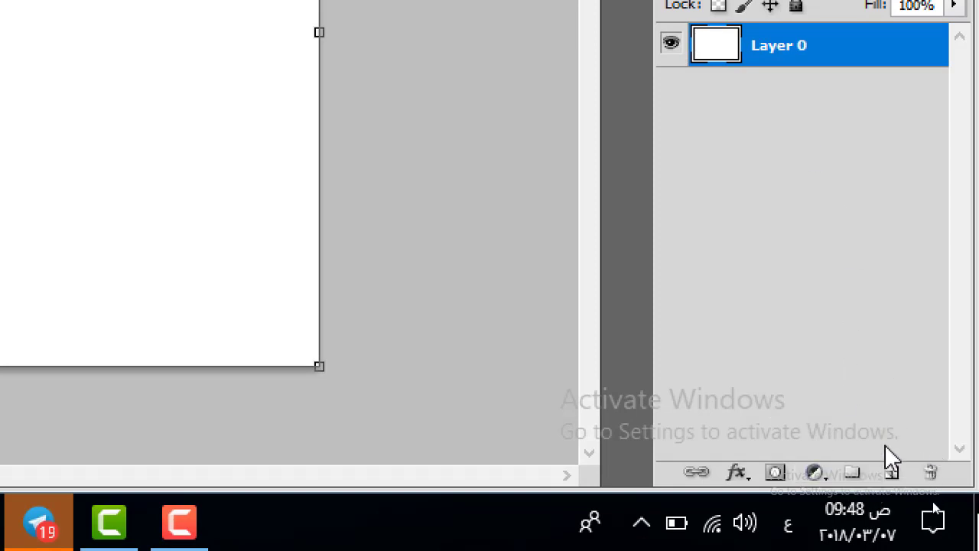
Add four empty layers above Layer 0 and make Layer 1 the active layer.
left_click(892, 474)
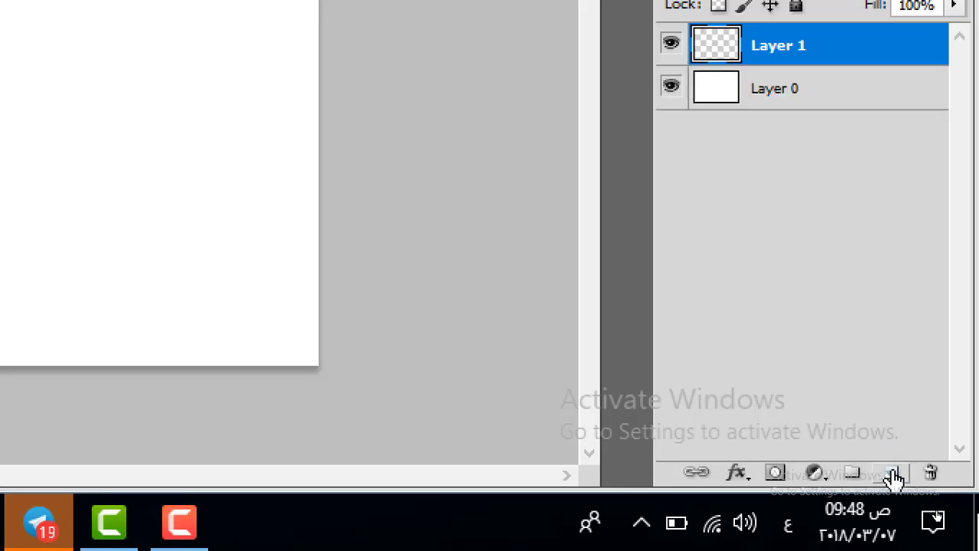
left_click(893, 477)
left_click(895, 478)
left_click(895, 479)
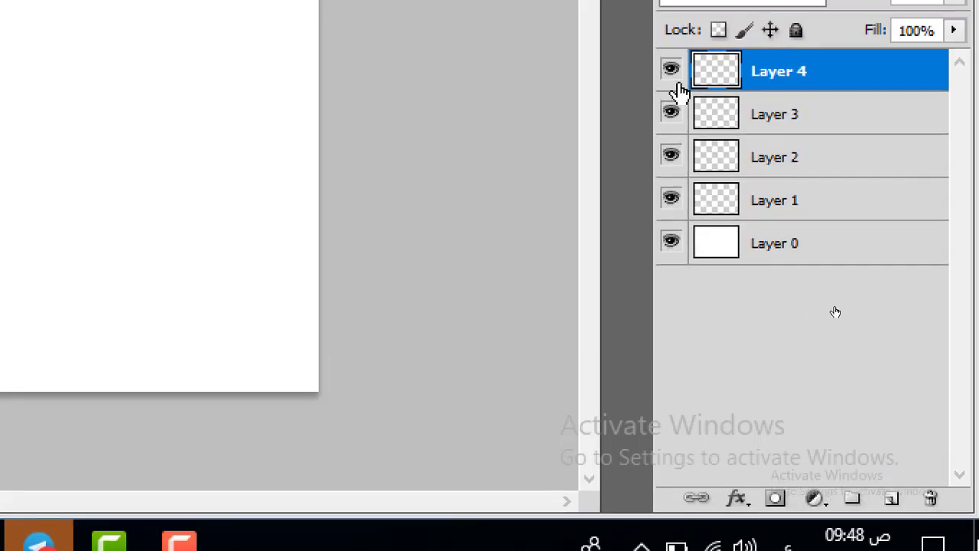
left_click(766, 227)
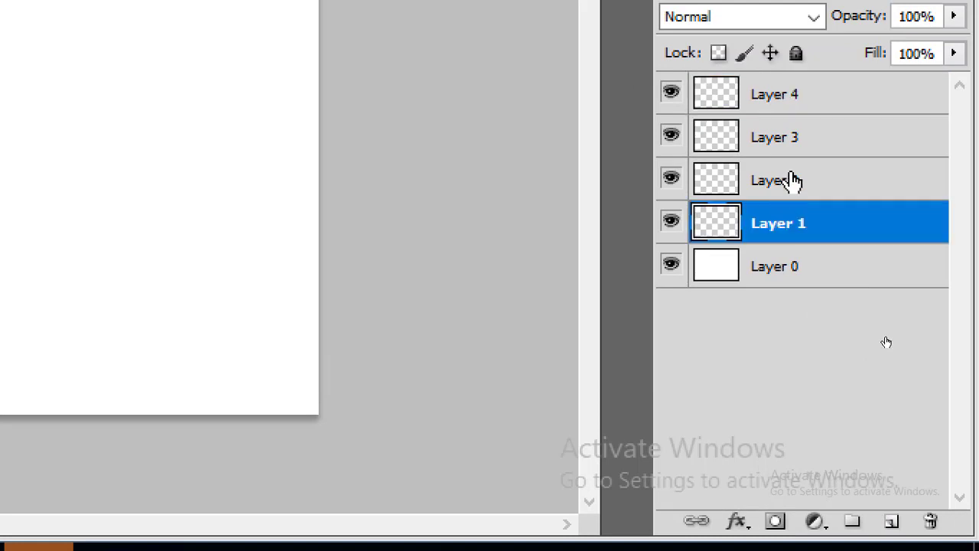
Make the four empty layers, Layer 1 through Layer 4, active one after another, going up the stack repeatedly.
left_click(784, 179)
left_click(800, 139)
left_click(805, 103)
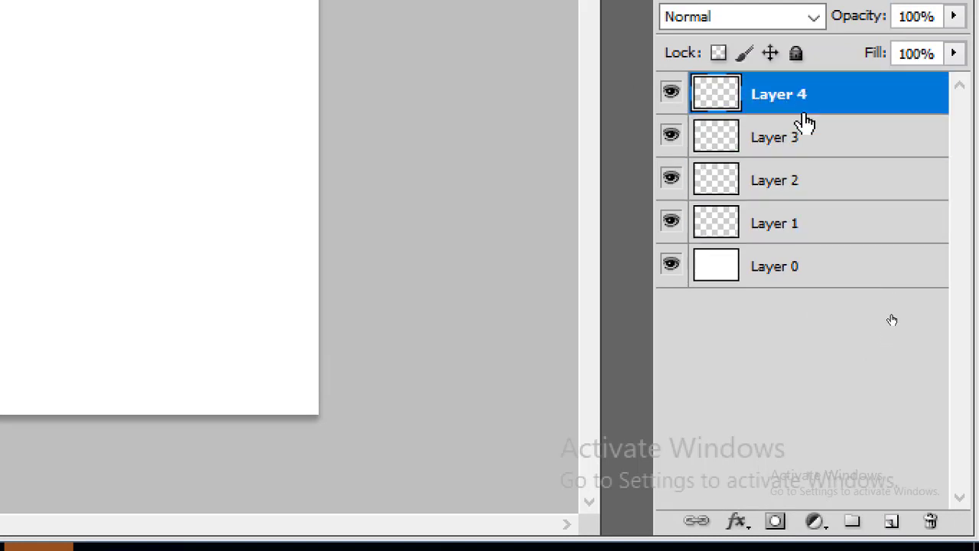
left_click(794, 226)
left_click(776, 180)
left_click(779, 138)
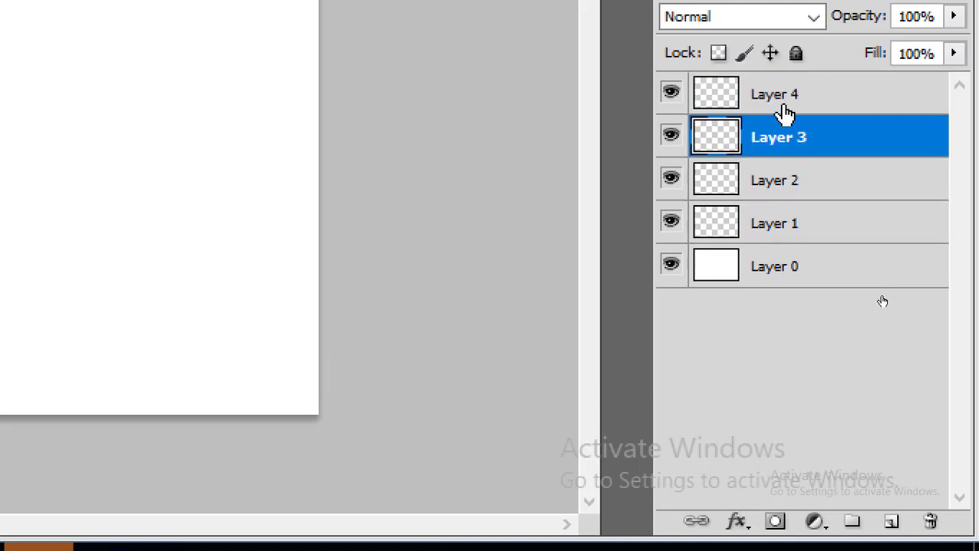
left_click(783, 98)
left_click(805, 234)
left_click(803, 187)
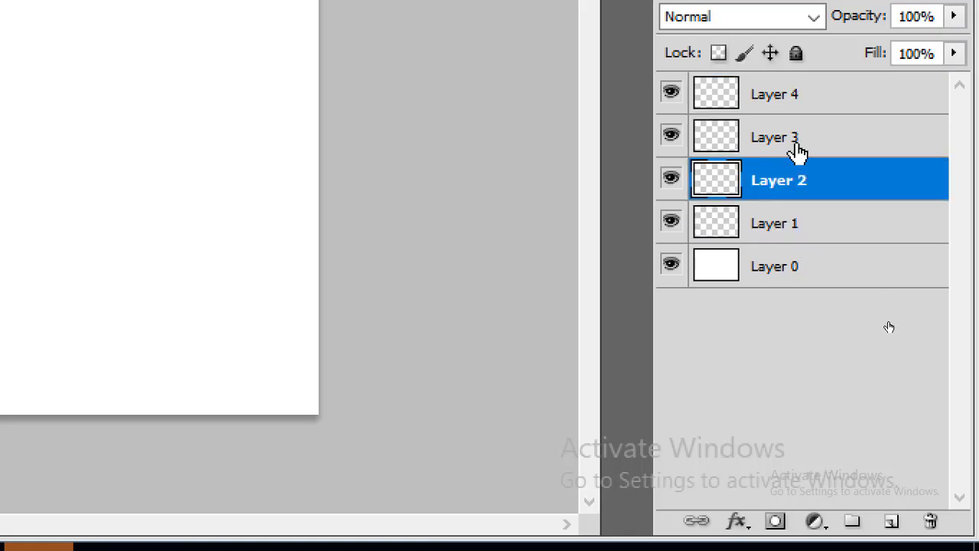
left_click(798, 145)
Delete Layer 4 from the layer stack.
left_click(795, 101)
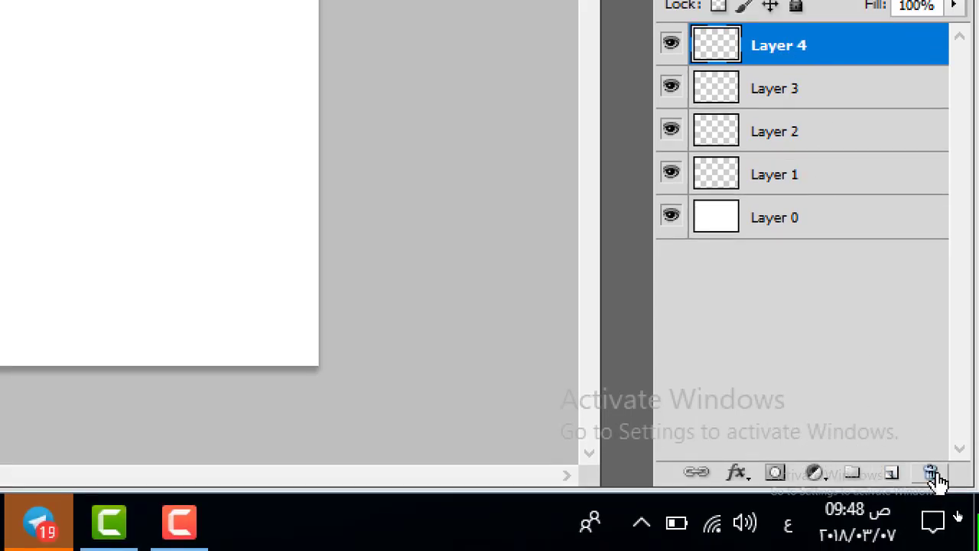
left_click(932, 474)
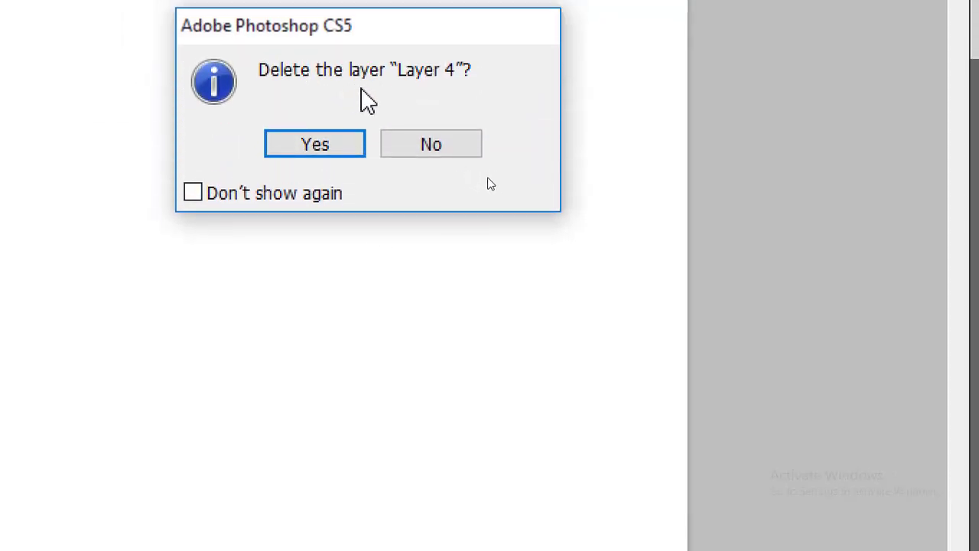
left_click(332, 145)
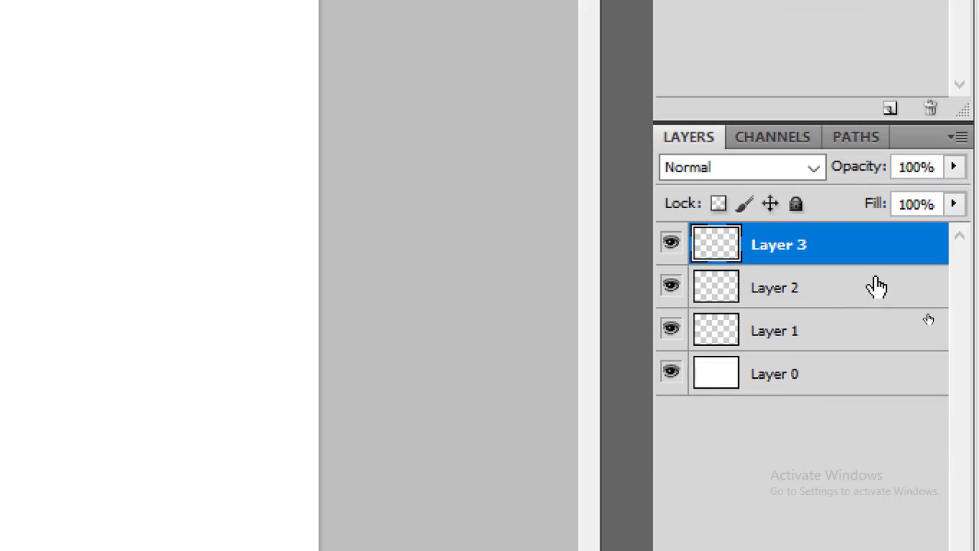
Select Layer 3, Layer 2 and Layer 1 together and delete them, keeping only Layer 0.
left_click(874, 287, "ctrl")
left_click(879, 338, "ctrl")
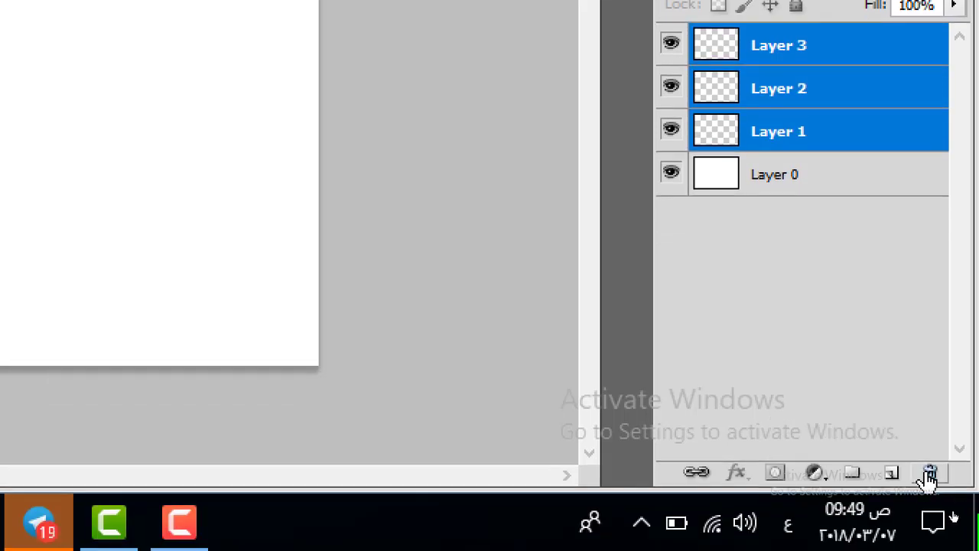
left_click(931, 494)
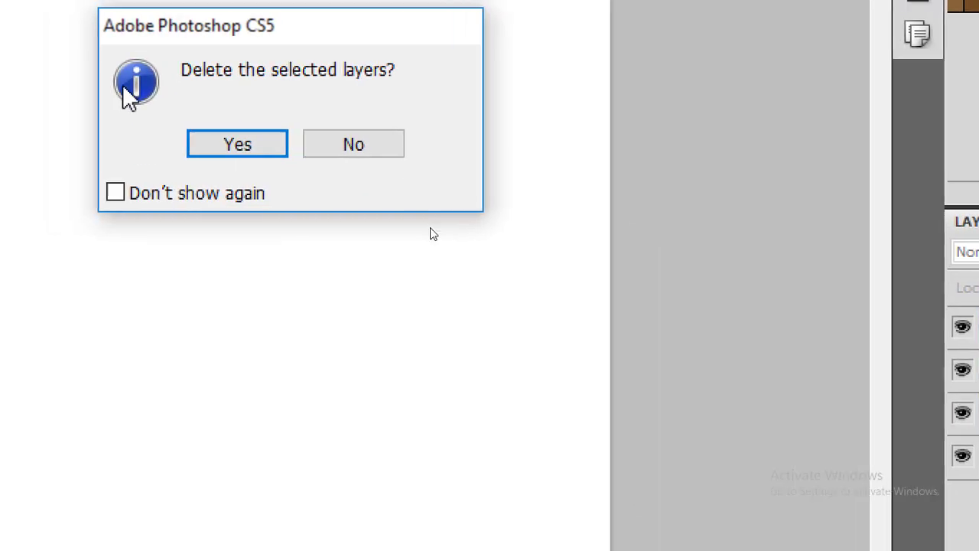
left_click(252, 151)
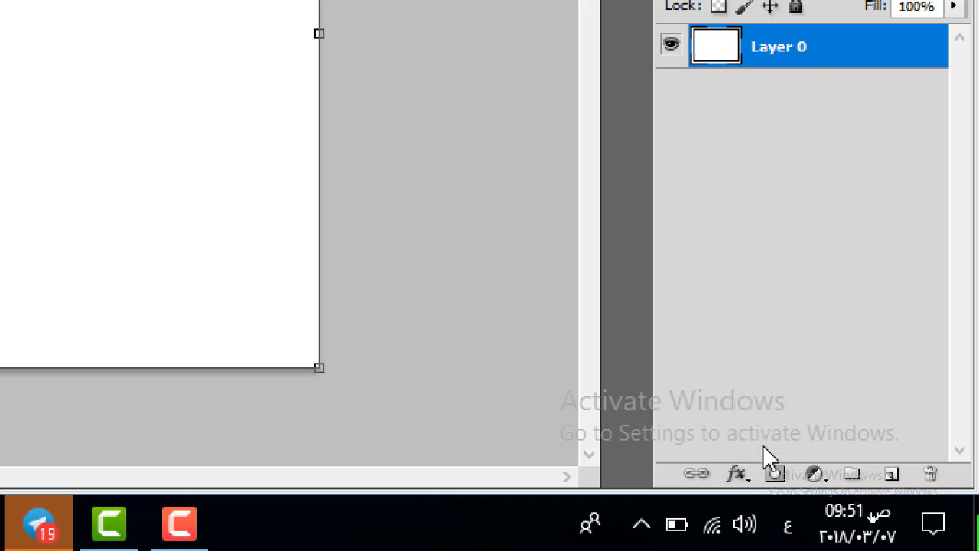
Add a new layer above Layer 0 and paint a light red circle on the canvas's upper right with the 200 px brush.
left_click_drag(736, 474, 695, 473)
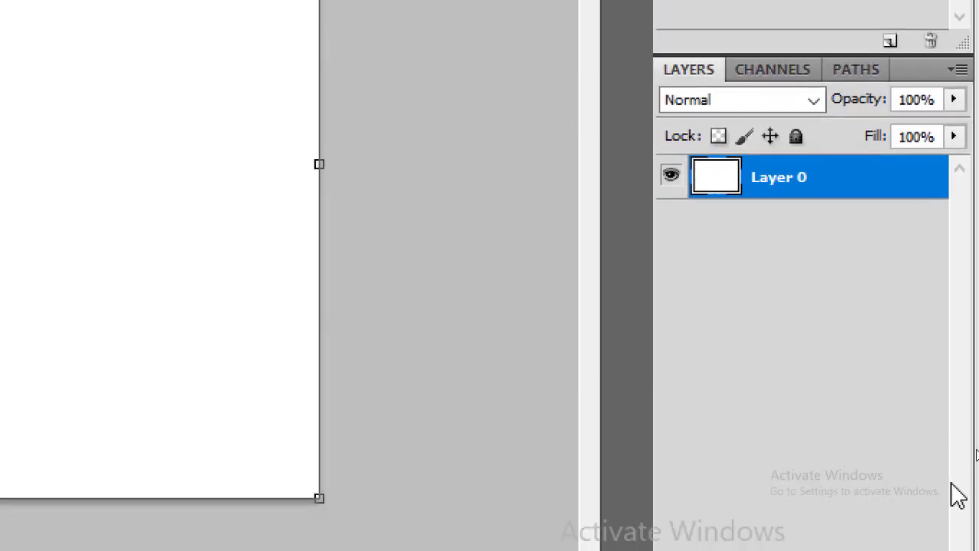
left_click(891, 487)
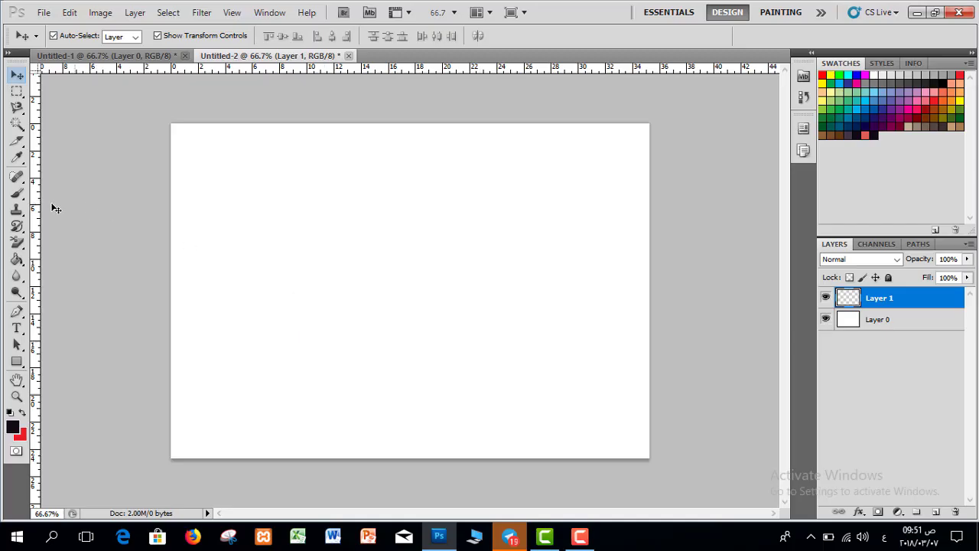
left_click(19, 196)
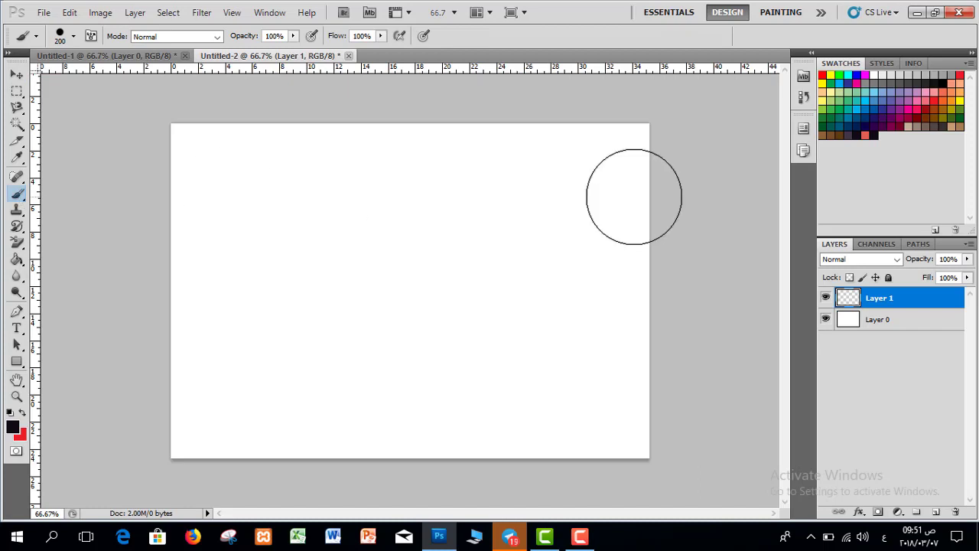
left_click(866, 135)
left_click(507, 212)
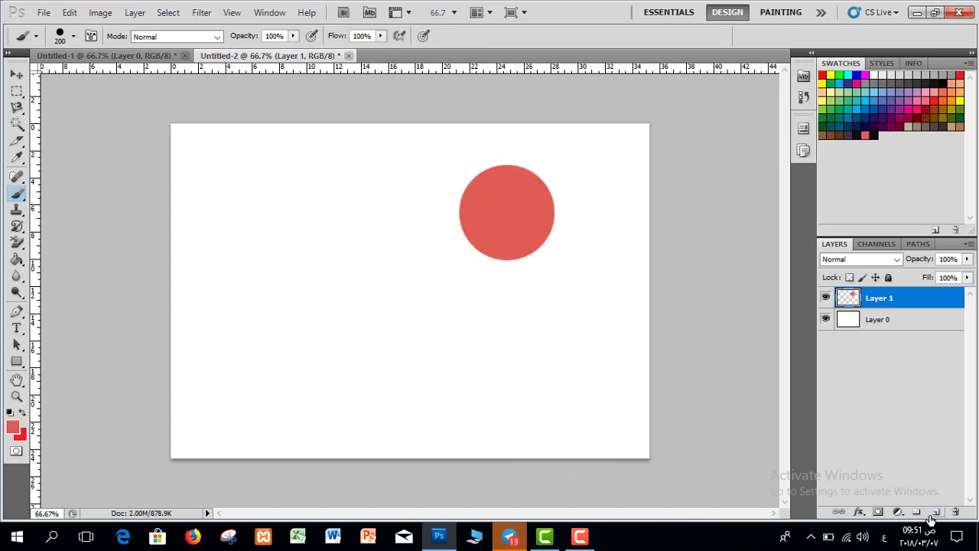
Add another layer and paint a dark blue circle on it, beside the red circle on its left.
left_click(933, 513)
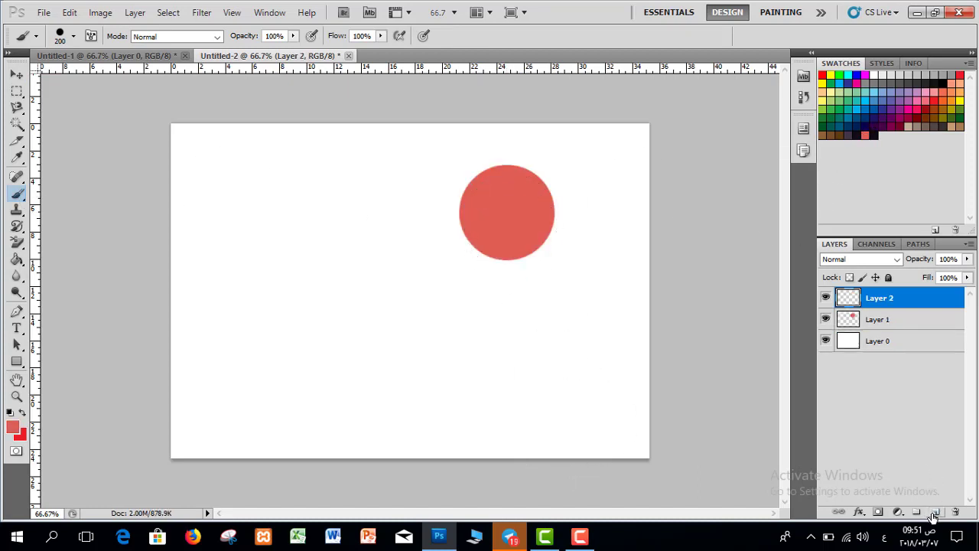
left_click(884, 107)
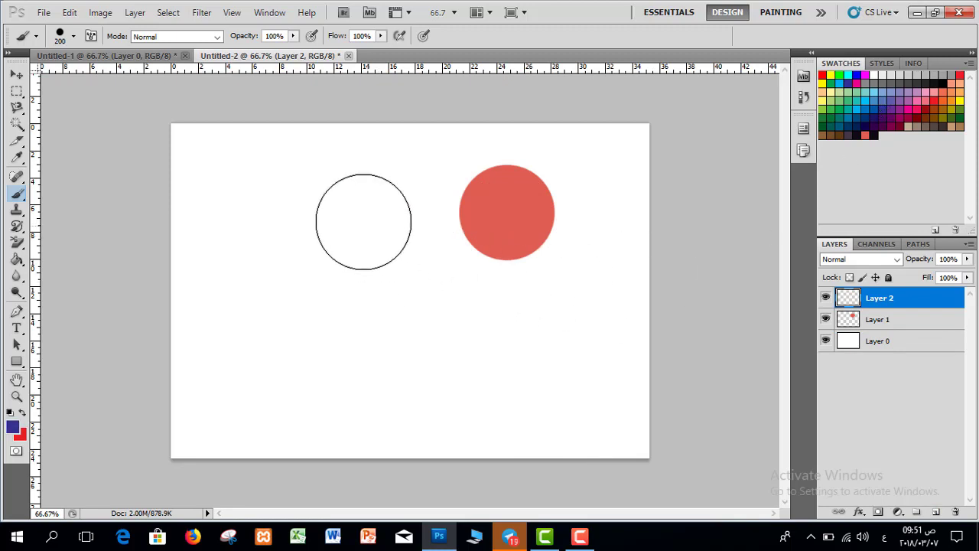
left_click(361, 221)
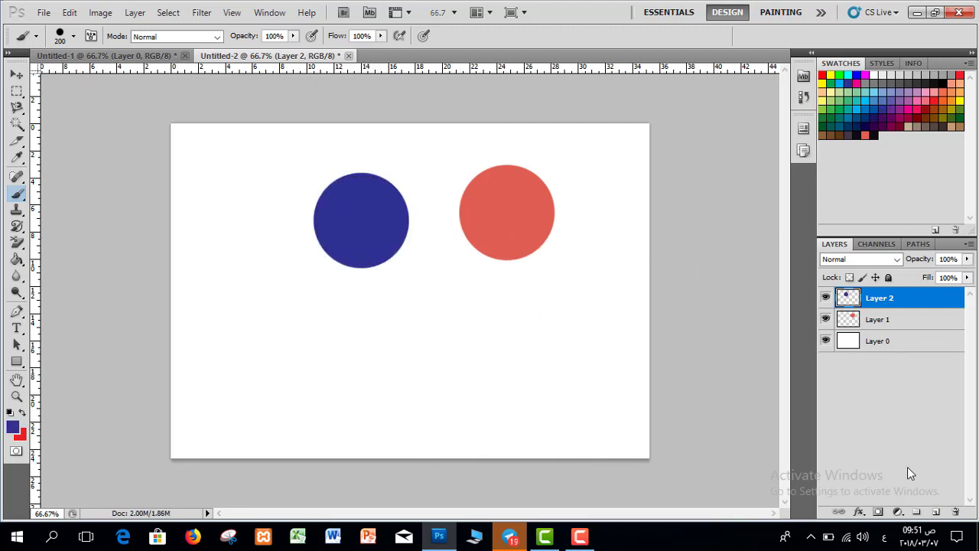
Add a third layer above the blue circle's layer and paint a black circle on it, left of the blue one.
left_click(935, 512)
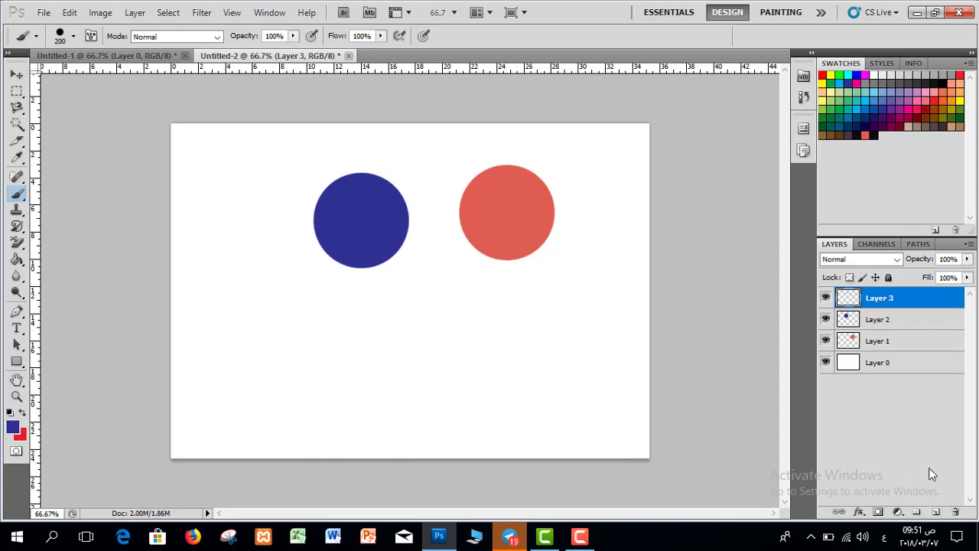
left_click(873, 134)
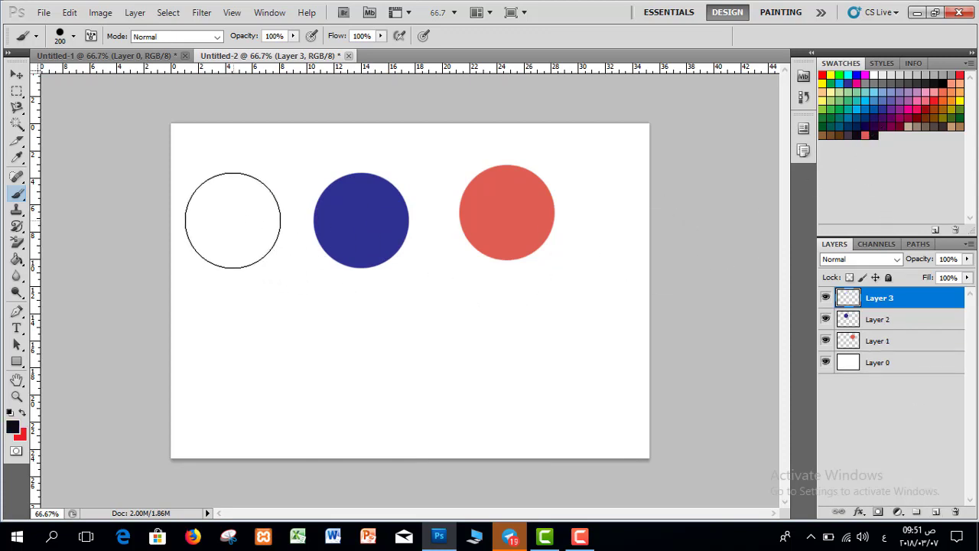
left_click(229, 220)
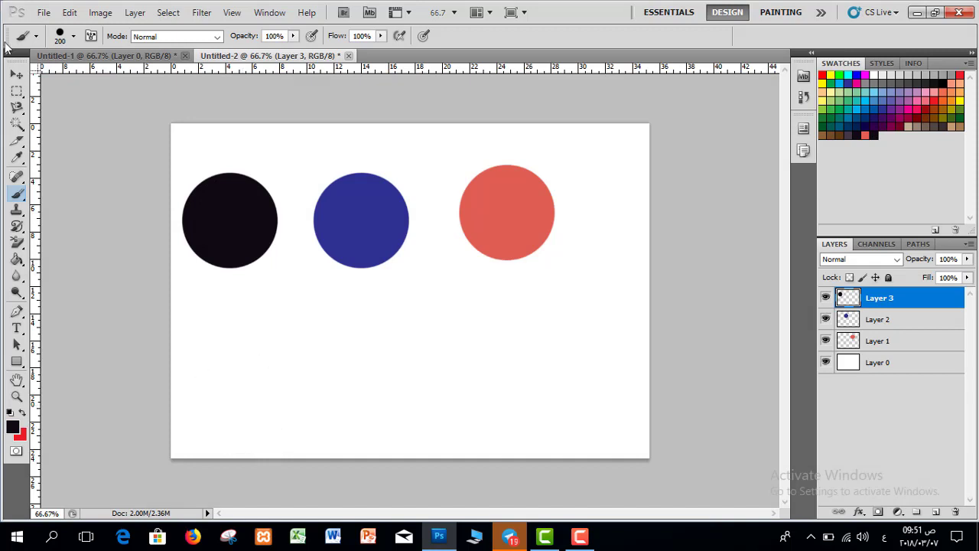
Move the black circle to the canvas's lower left and the blue circle to its lower middle, each on its own layer.
left_click(16, 74)
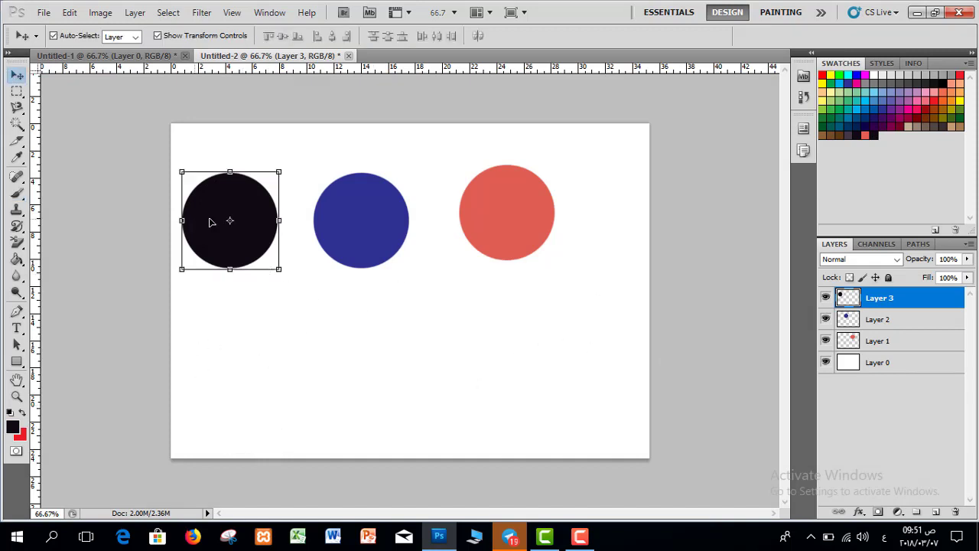
left_click_drag(237, 206, 288, 362)
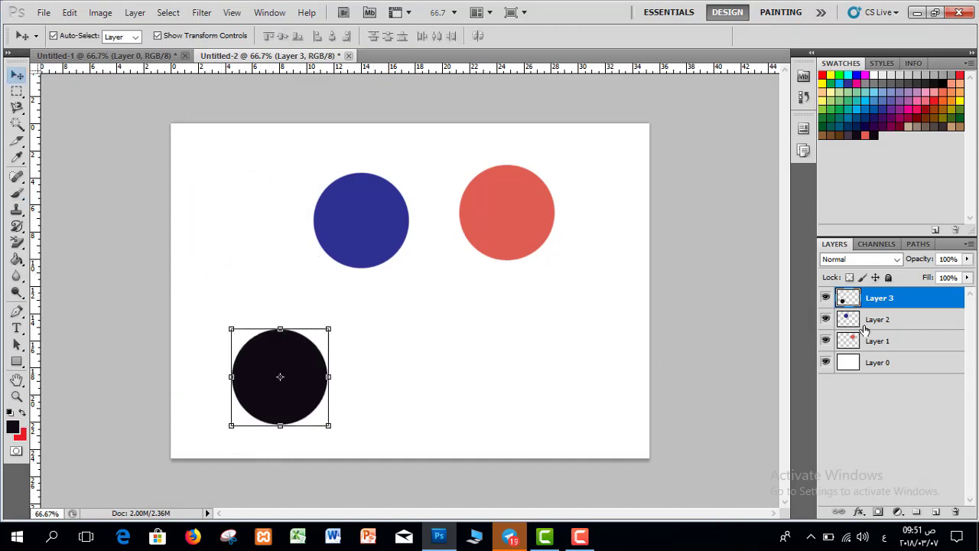
left_click(868, 321)
left_click_drag(408, 217, 513, 380)
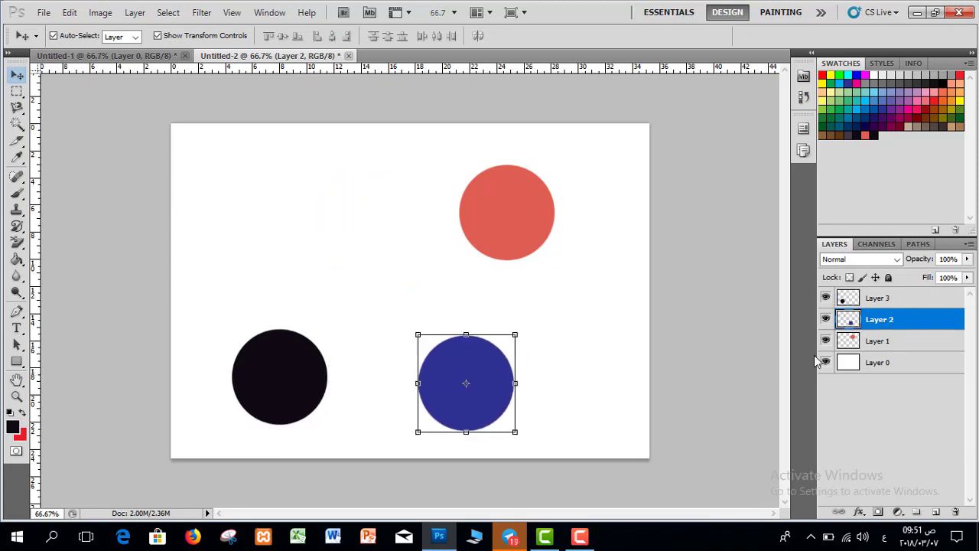
Scale Layer 1's red circle to about 171% width and 121% height and reposition it above the black and blue circles.
left_click(862, 340)
left_click_drag(531, 202, 441, 213)
left_click_drag(467, 174, 369, 180)
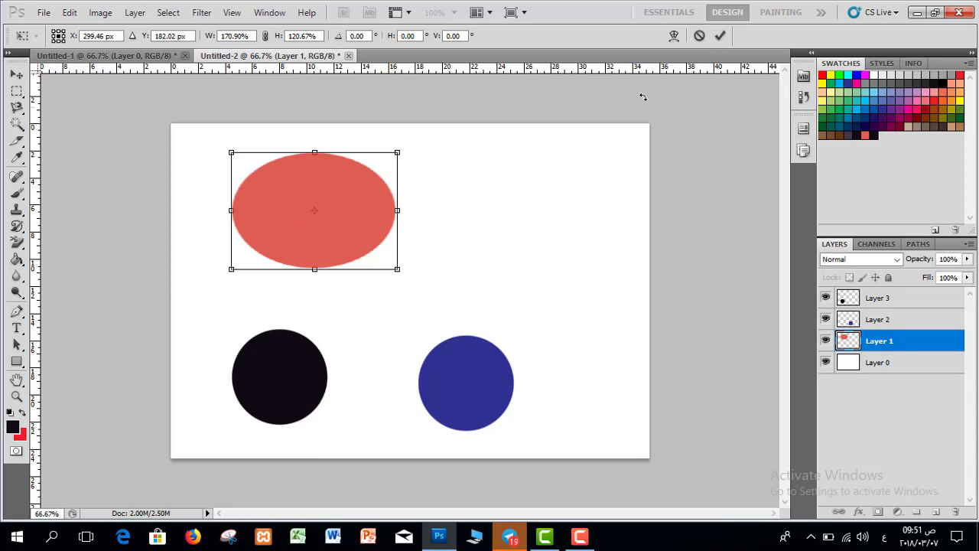
left_click(720, 38)
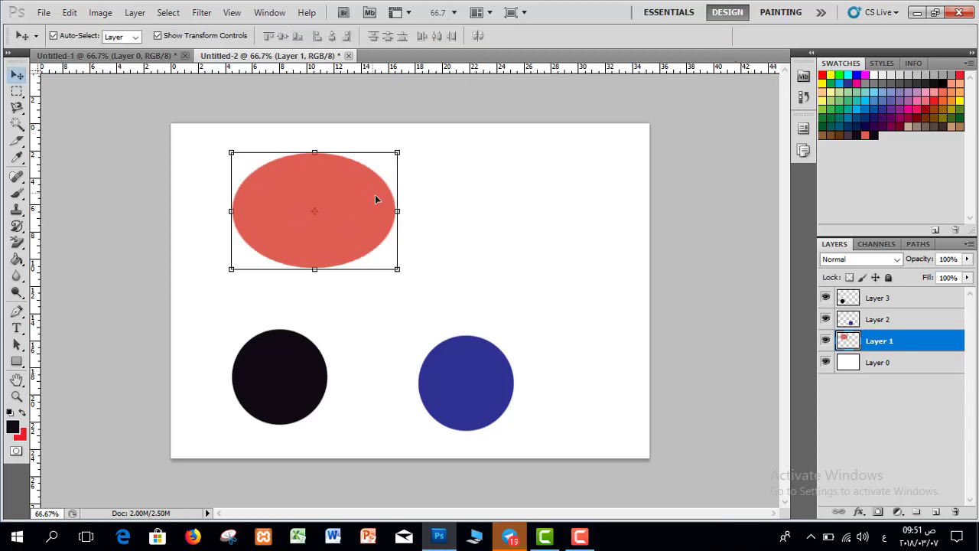
left_click_drag(375, 199, 437, 211)
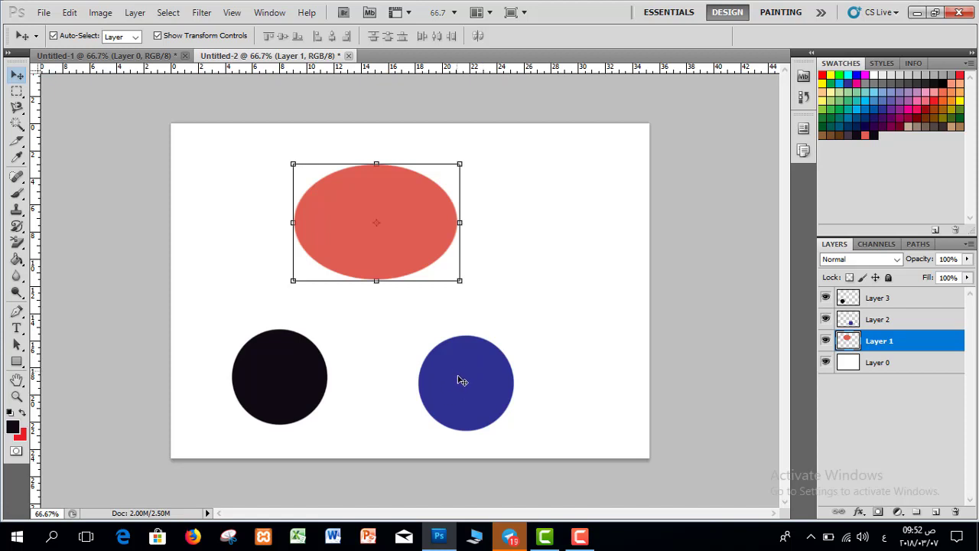
Make Layer 2 active and move the blue circle to the canvas's upper right, beside the red ellipse.
left_click(879, 321)
left_click(881, 344)
left_click(877, 324)
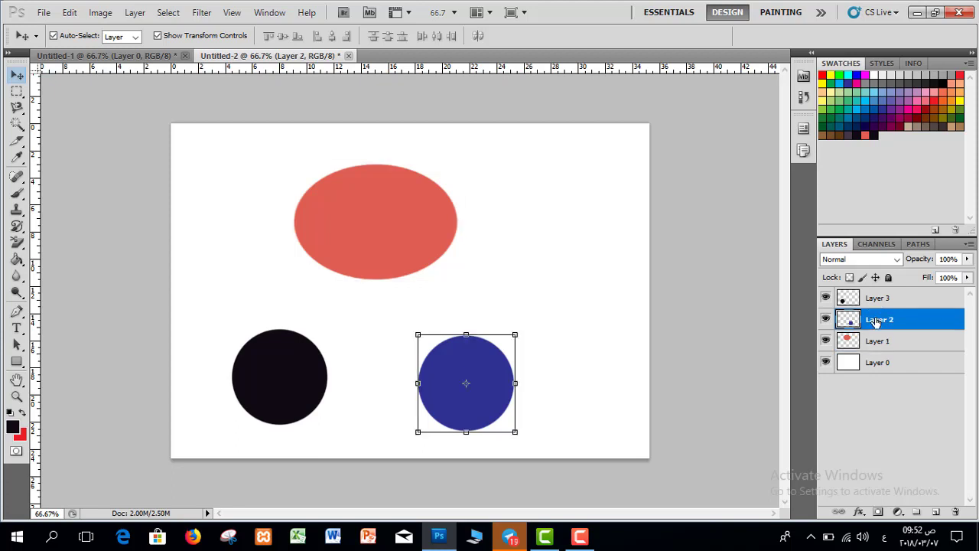
left_click_drag(476, 365, 575, 187)
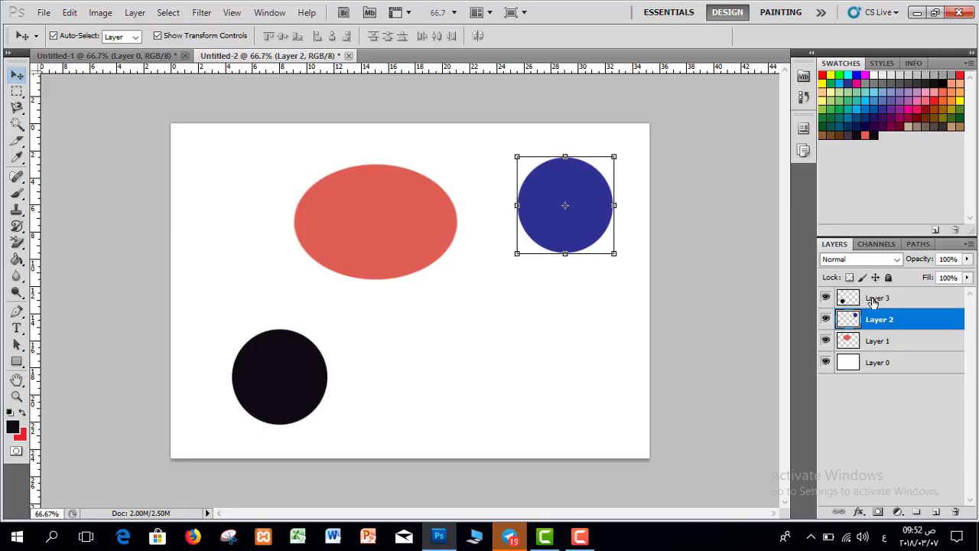
Make Layer 3 active and move the black circle to the canvas's lower right, below the blue circle.
left_click(873, 302)
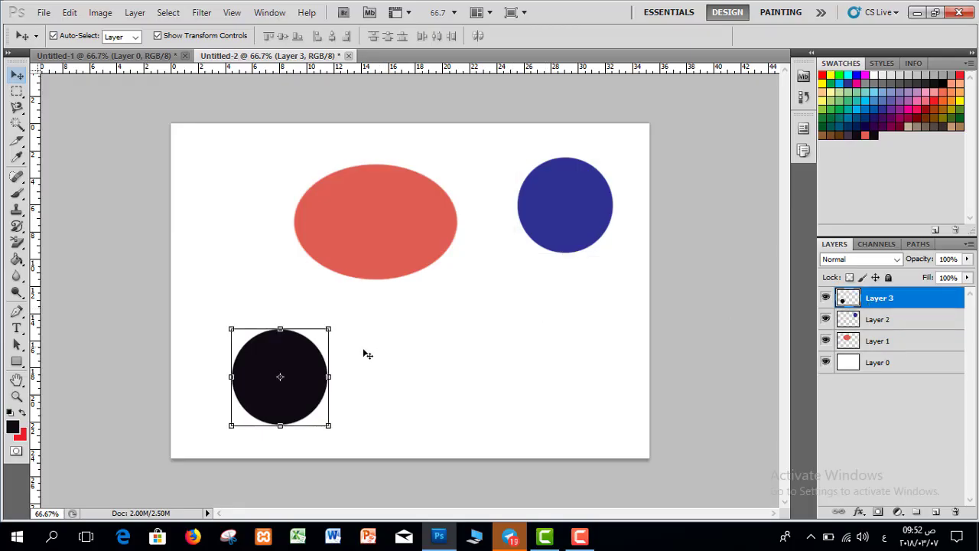
left_click_drag(301, 350, 284, 290)
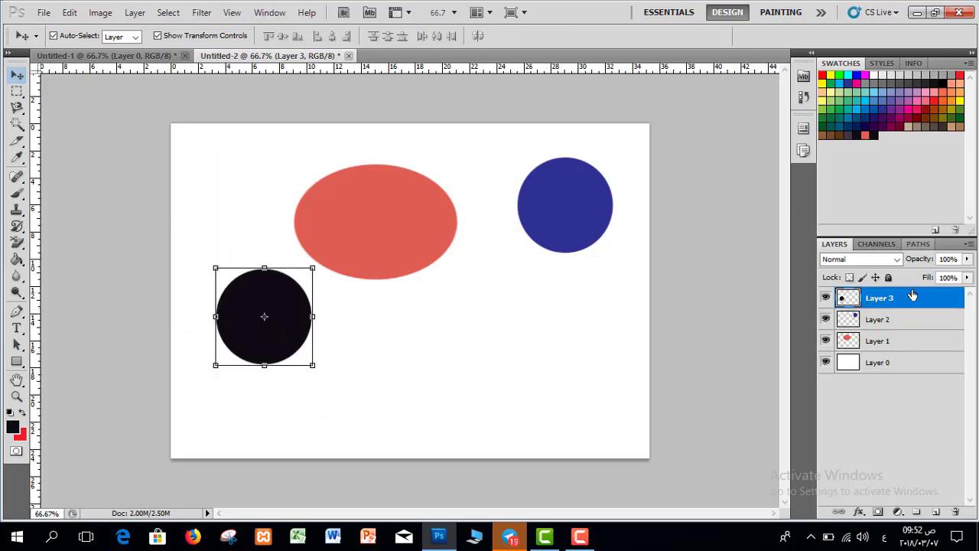
left_click_drag(348, 295, 595, 363)
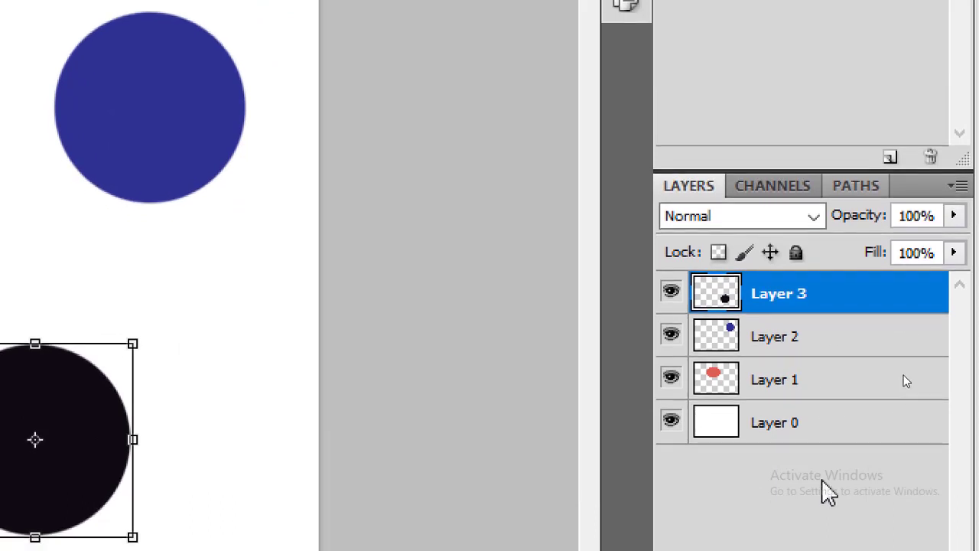
Create a layer group above Layer 3 and move Layer 3, Layer 2 and Layer 1 into it.
left_click(785, 470)
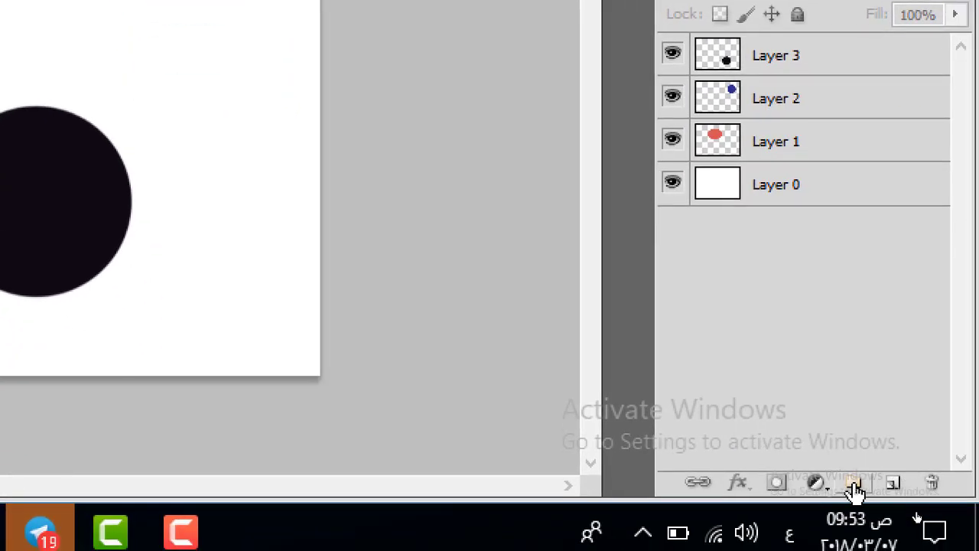
left_click(854, 488)
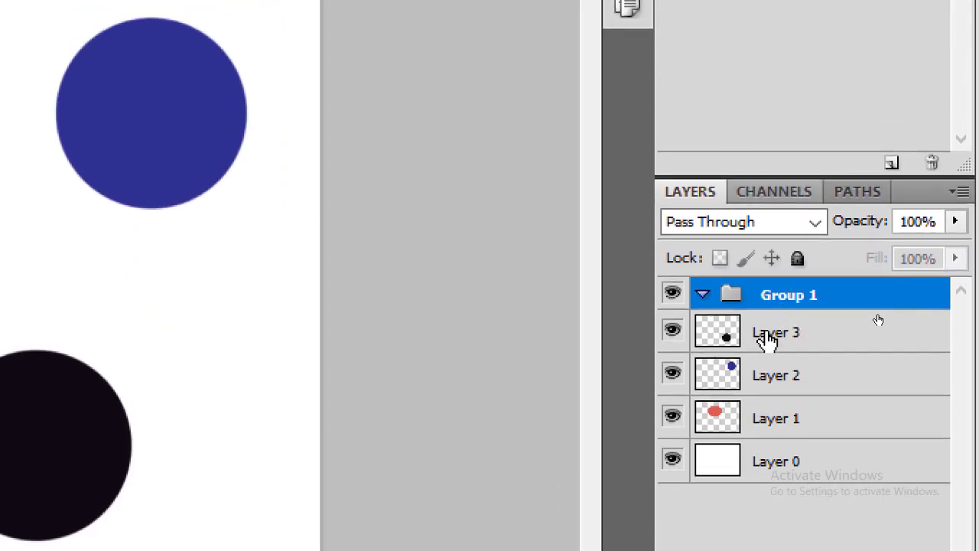
left_click(793, 339)
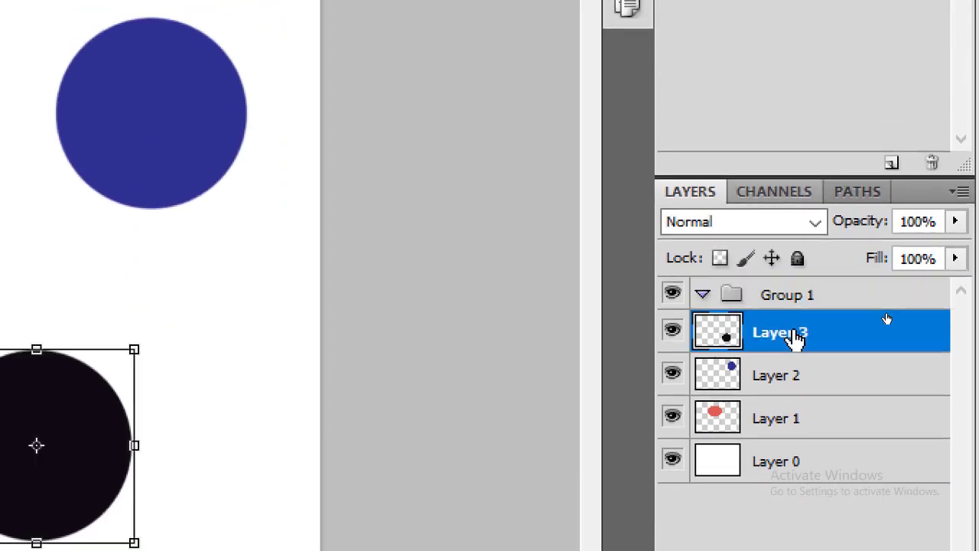
left_click(789, 378, "shift")
left_click(796, 426, "shift")
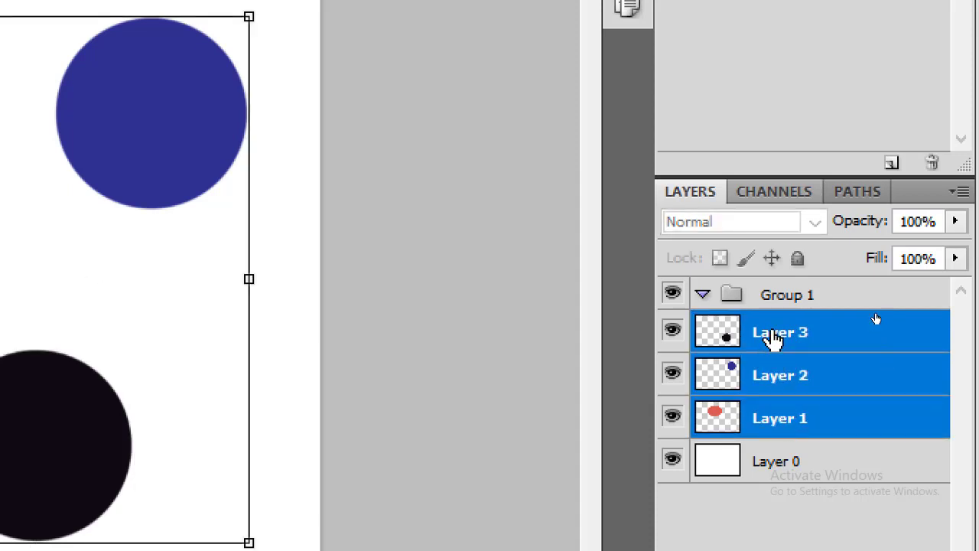
left_click_drag(773, 337, 788, 302)
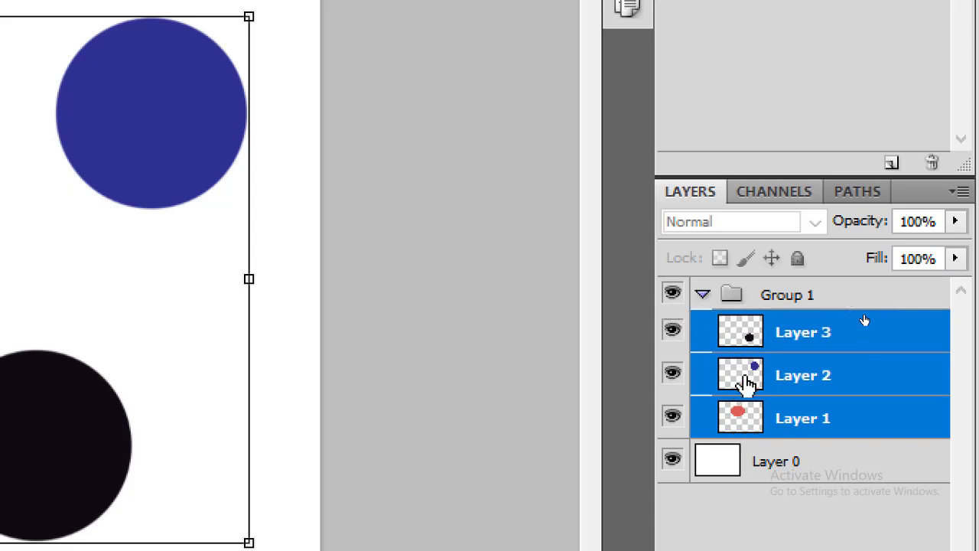
Collapse Group 1 and move only the blue circle slightly down and to the left.
left_click(703, 297)
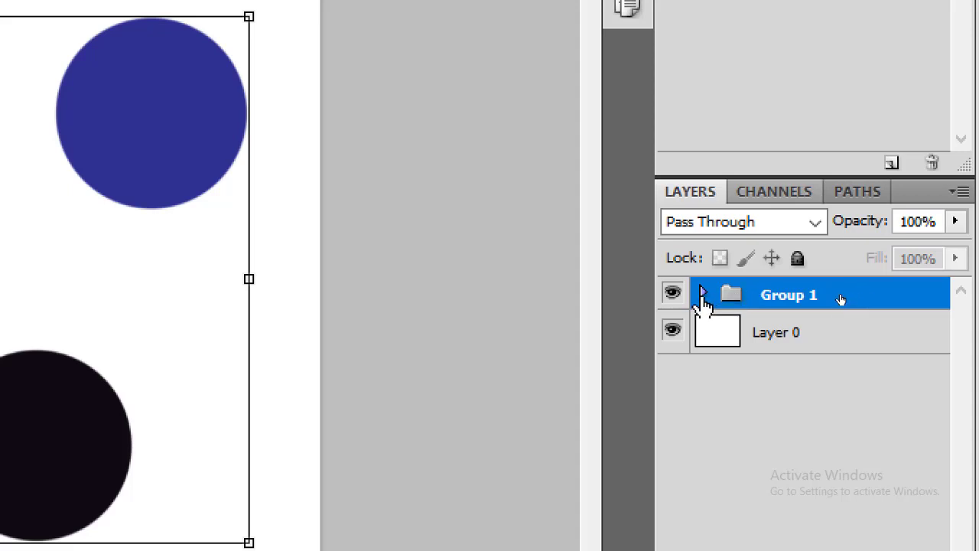
left_click(702, 297)
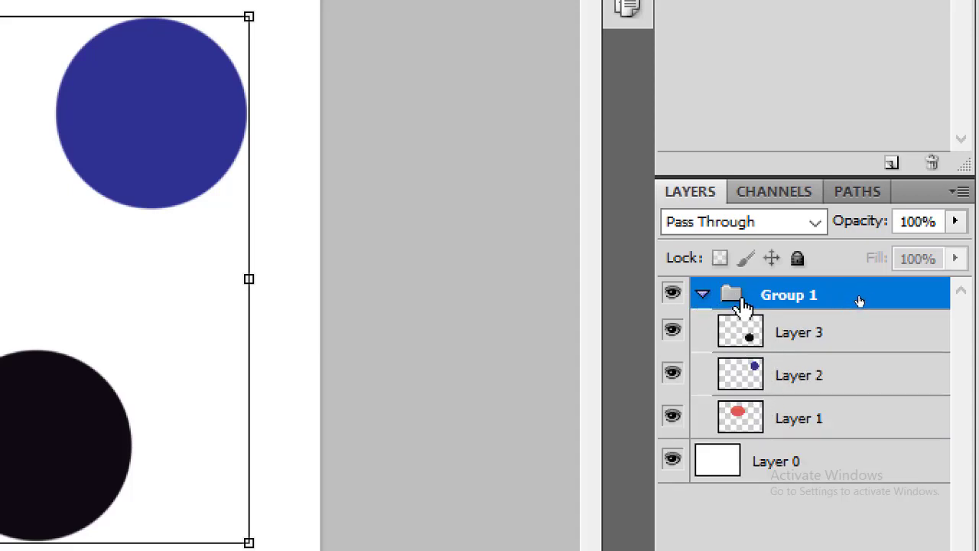
left_click(702, 295)
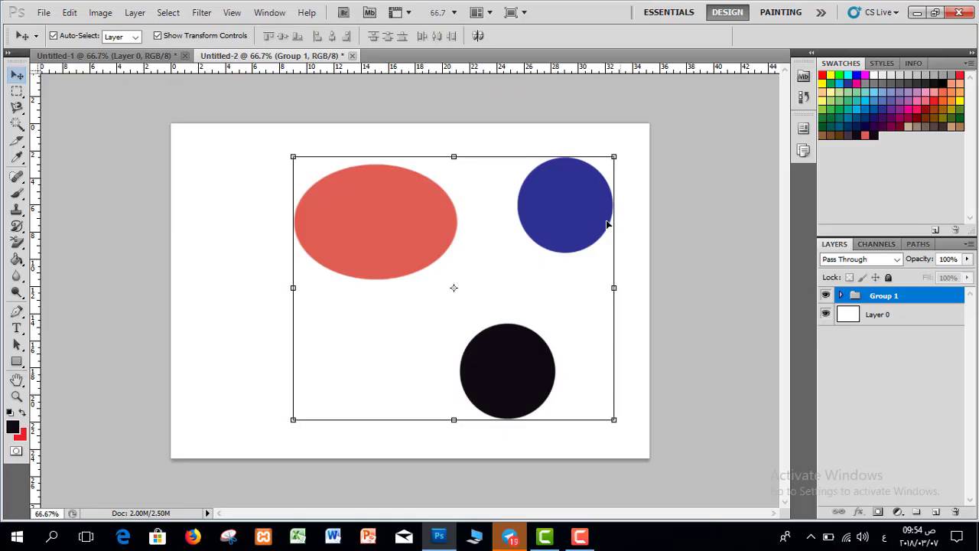
left_click_drag(603, 223, 569, 256)
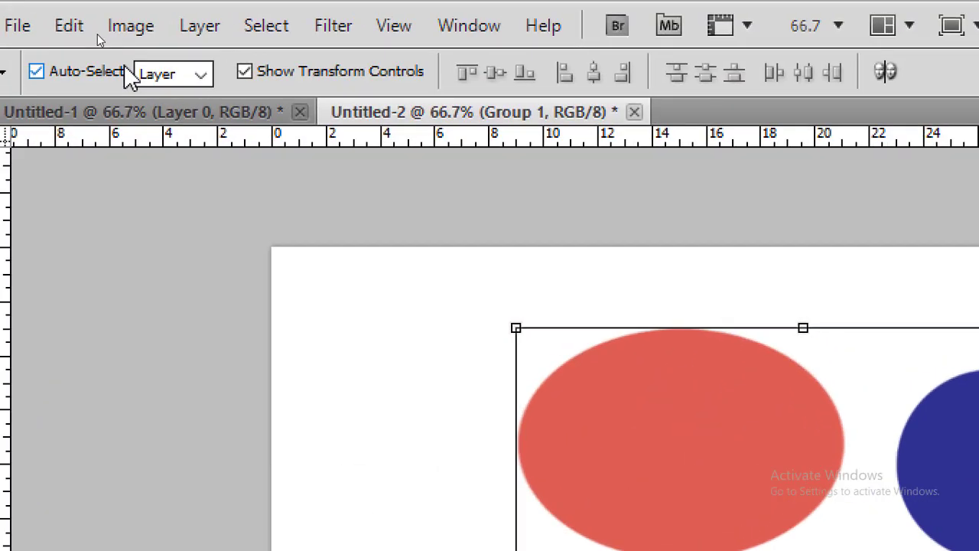
Set the Move tool's Auto-Select option to Group and shift all three circles together to the left.
left_click(135, 36)
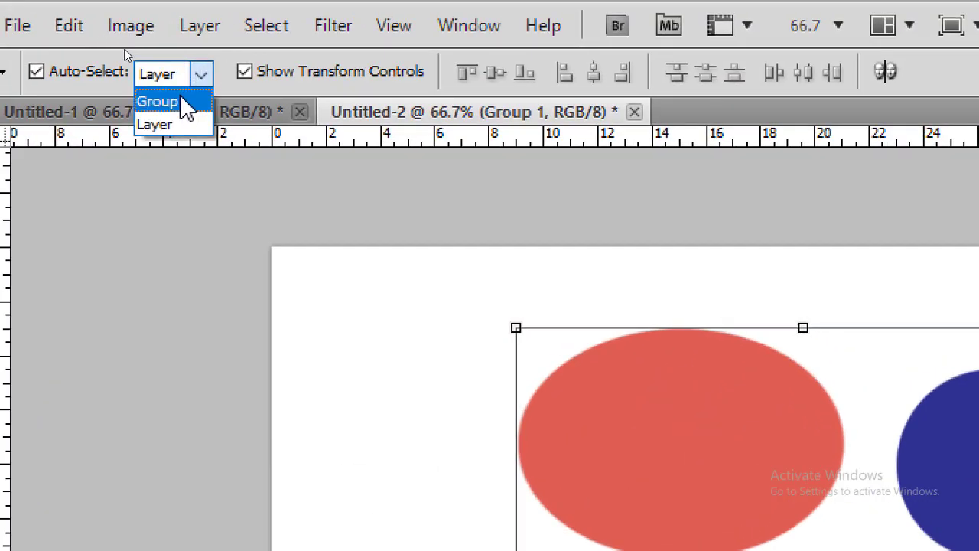
left_click(180, 97)
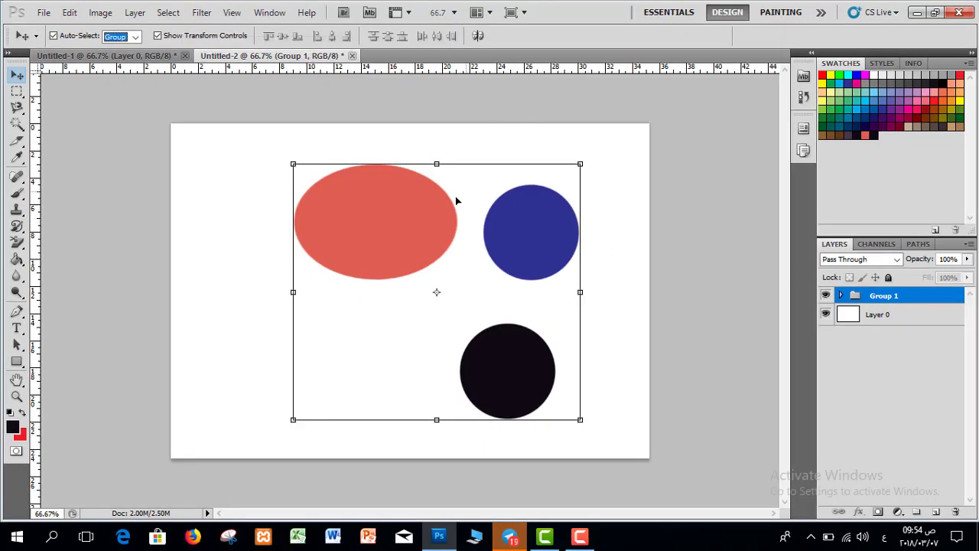
left_click_drag(422, 223, 319, 240)
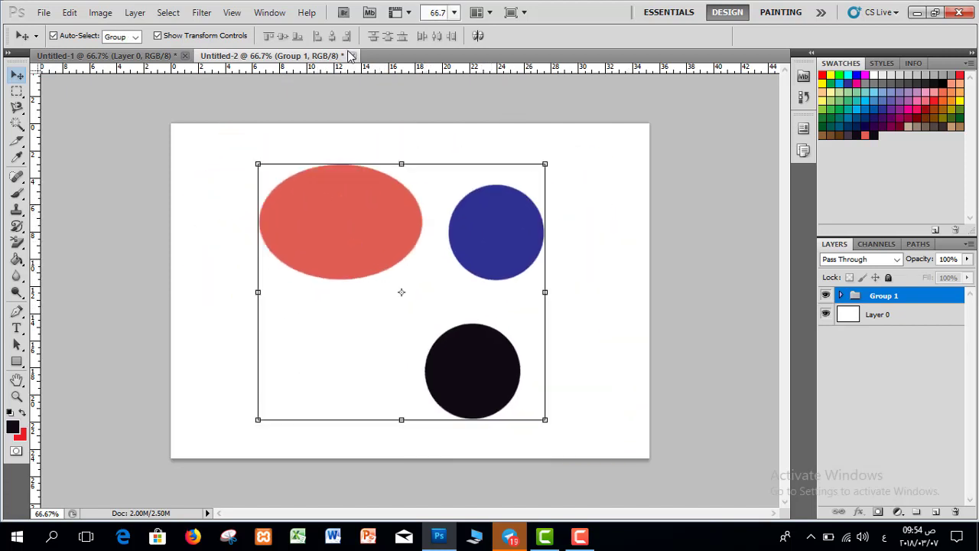
Create a new 1000 x 700 pixel document at 72 pixels/inch in RGB Color with a white background.
left_click(44, 13)
left_click(56, 26)
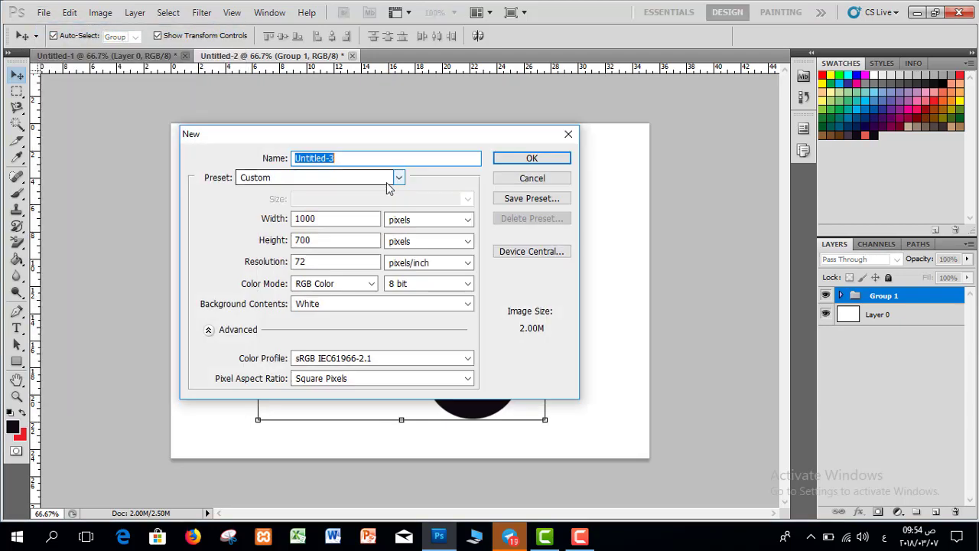
key("Tab")
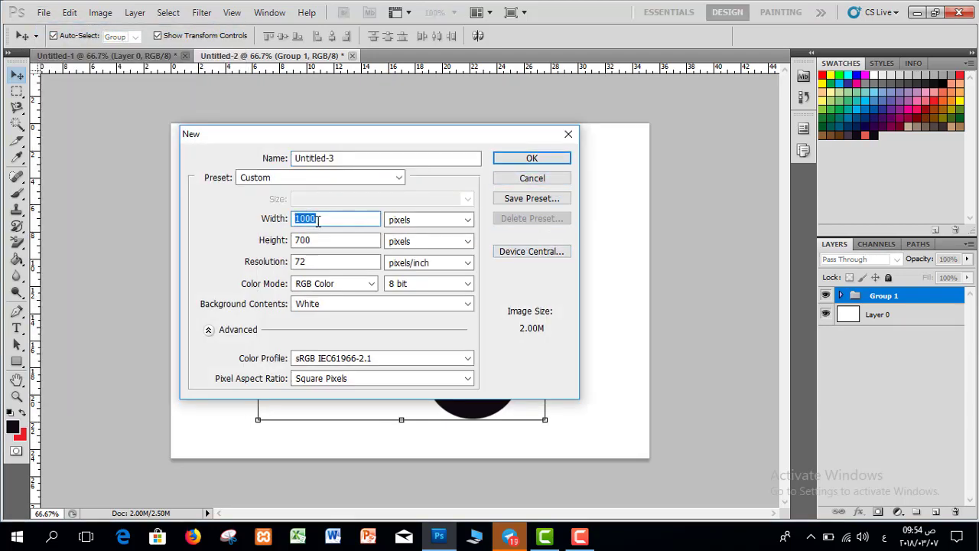
key("Tab")
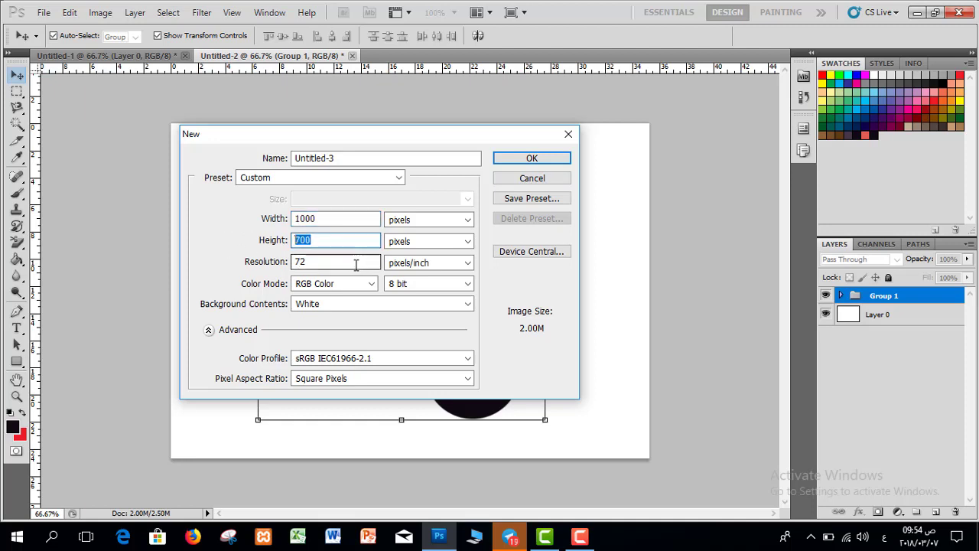
key("Tab")
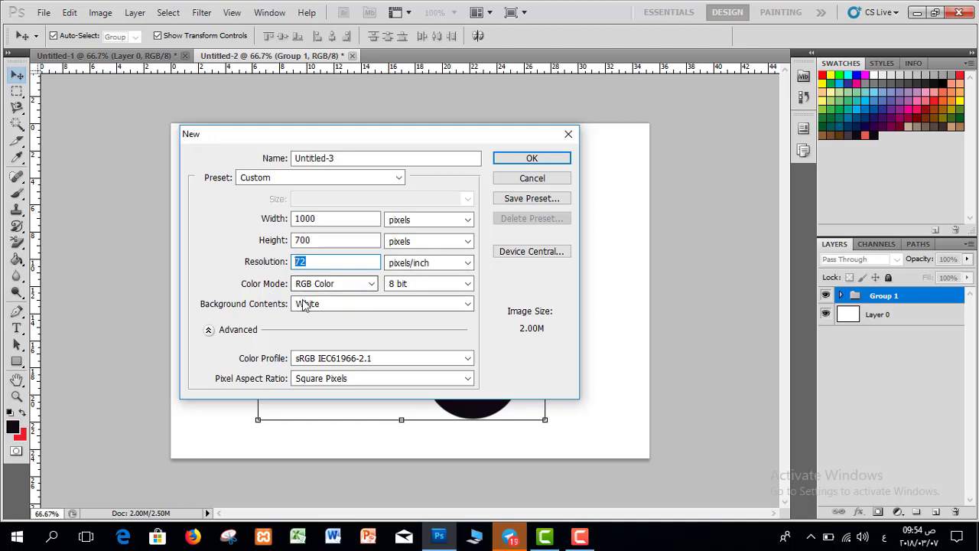
left_click(537, 158)
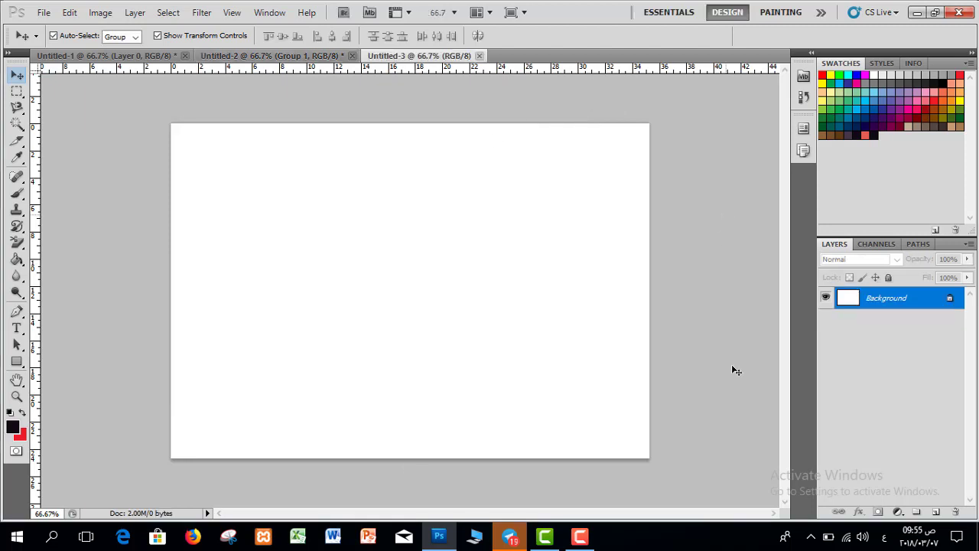
Add a new layer and outline a polygonal selection across the canvas's lower part, rising diagonally at the right edge.
left_click(935, 512)
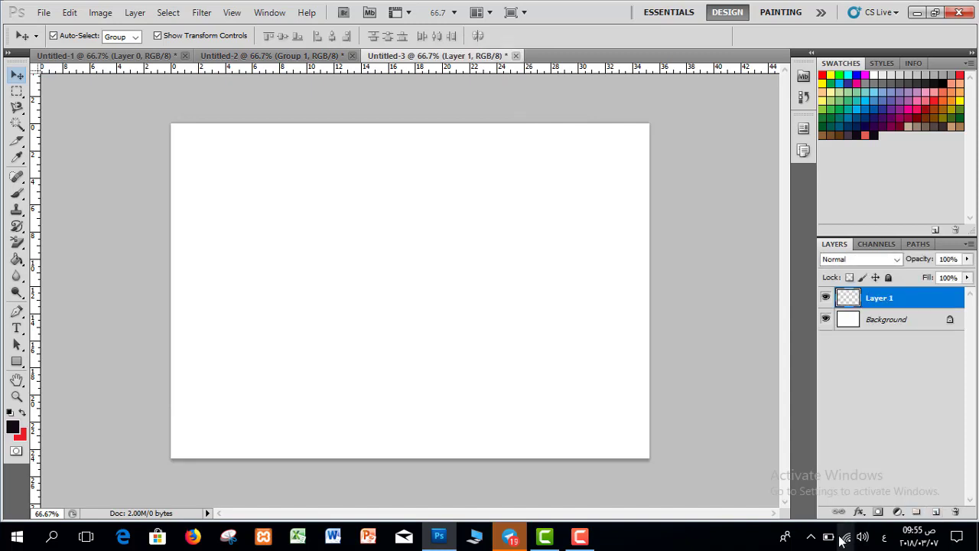
left_click(16, 108)
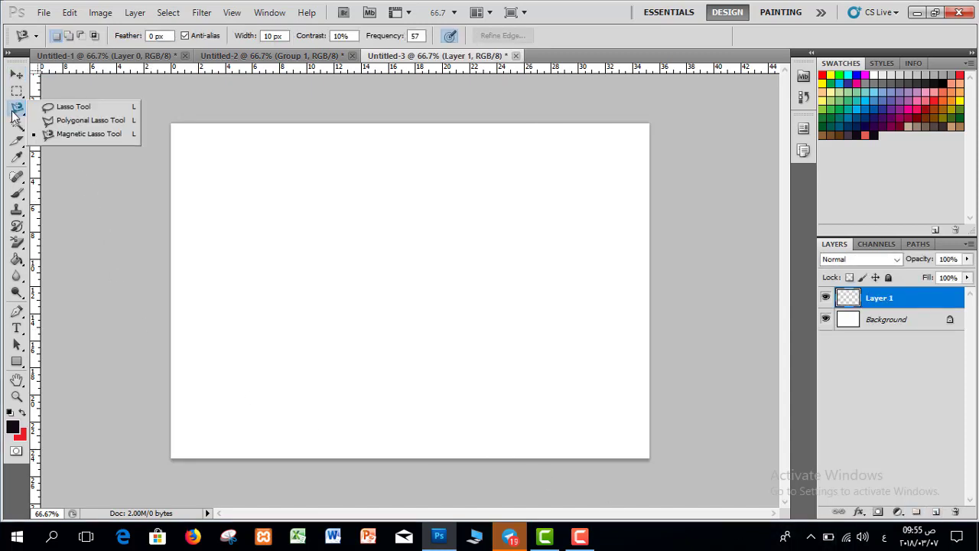
left_click(70, 121)
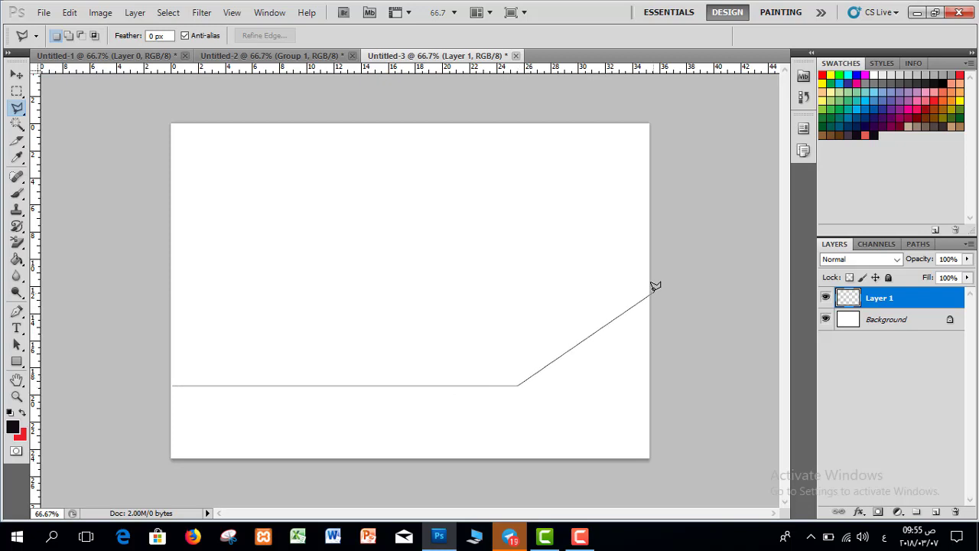
left_click(673, 488)
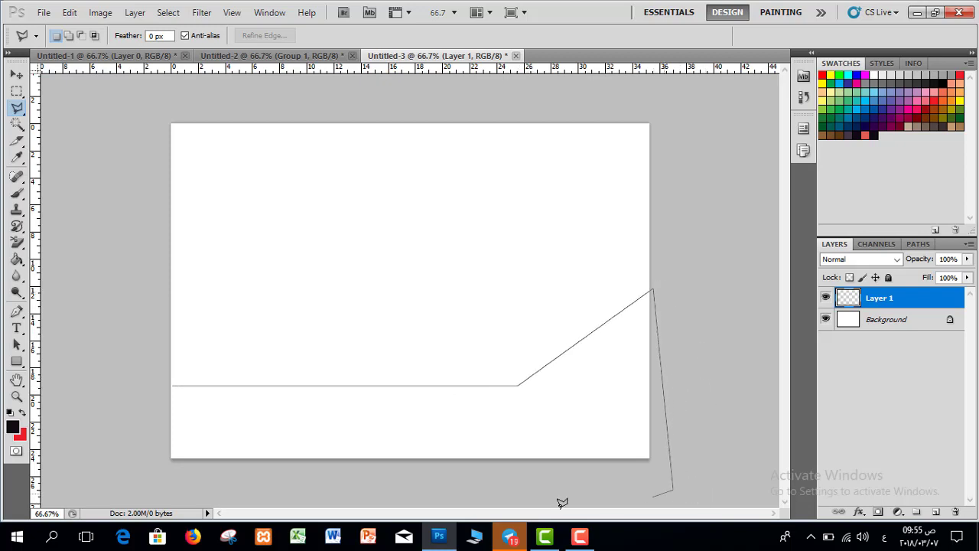
left_click(176, 380)
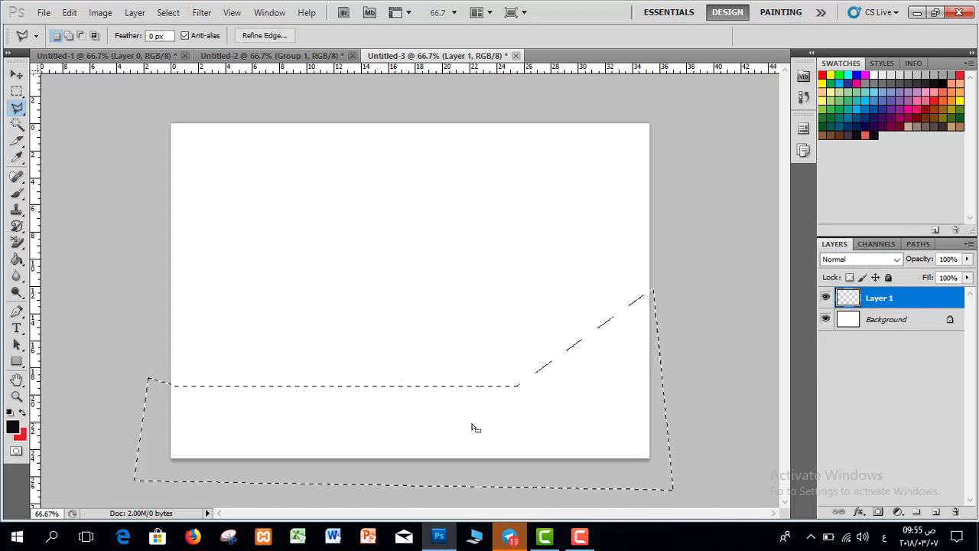
Paint the polygonal selection on Layer 1 red with the 200 px brush and deselect it.
left_click(17, 195)
left_click(55, 196)
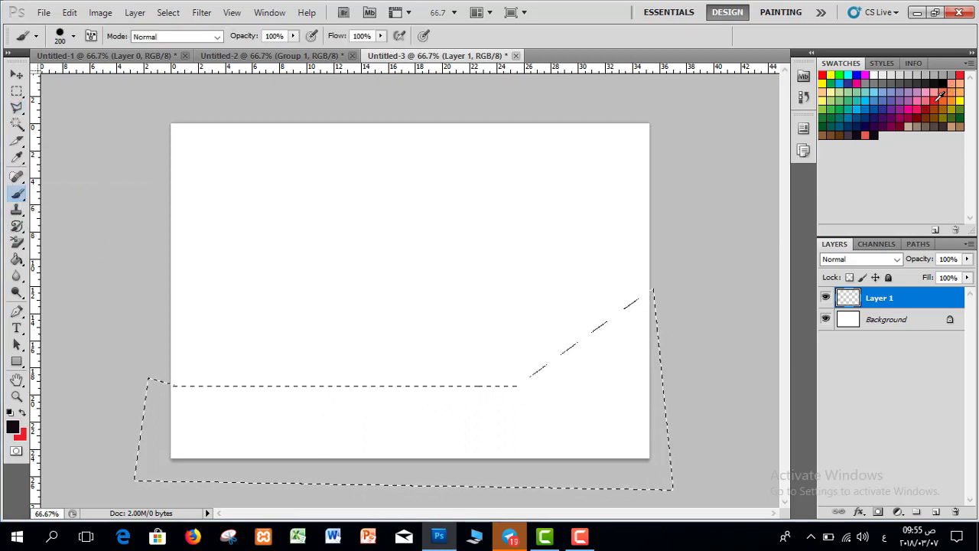
left_click(939, 96)
mouse_move(670, 350)
left_mouse_down()
mouse_move(637, 341)
mouse_move(655, 310)
mouse_move(591, 407)
mouse_move(408, 426)
mouse_move(384, 407)
mouse_move(202, 416)
mouse_move(147, 440)
mouse_move(580, 445)
mouse_move(477, 446)
mouse_move(541, 432)
left_mouse_up()
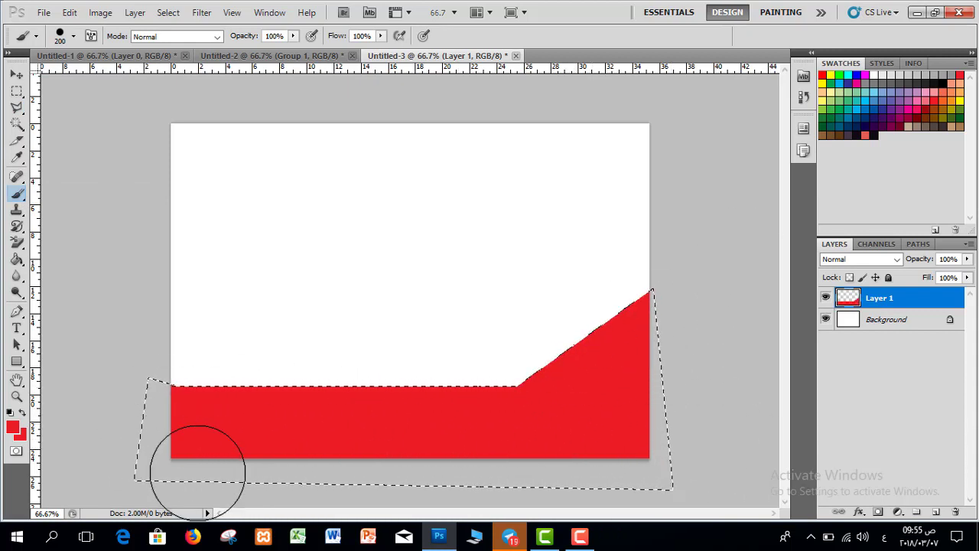
key("ctrl+d")
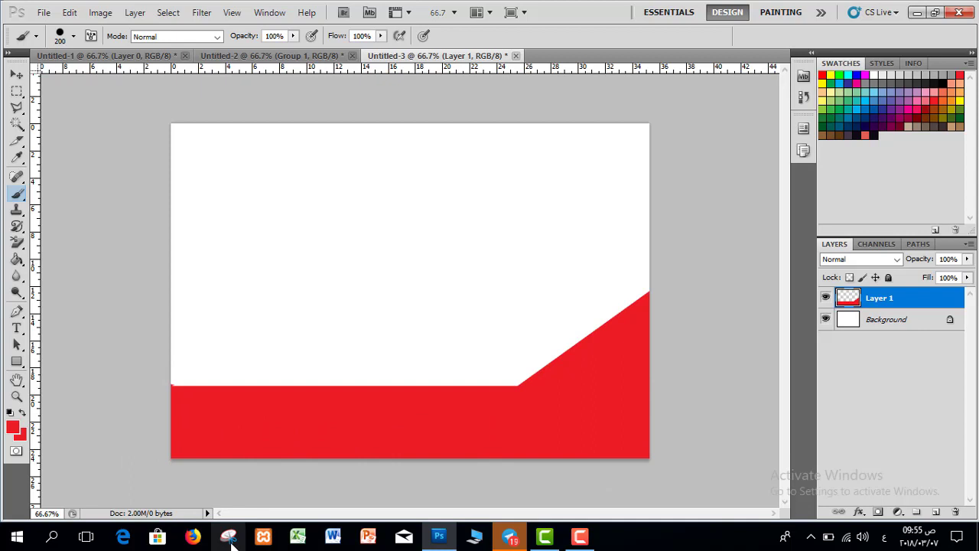
Hide and show Layer 1 to compare the canvas with and without the red shape.
left_click(824, 298)
left_click(824, 298)
left_click(826, 298)
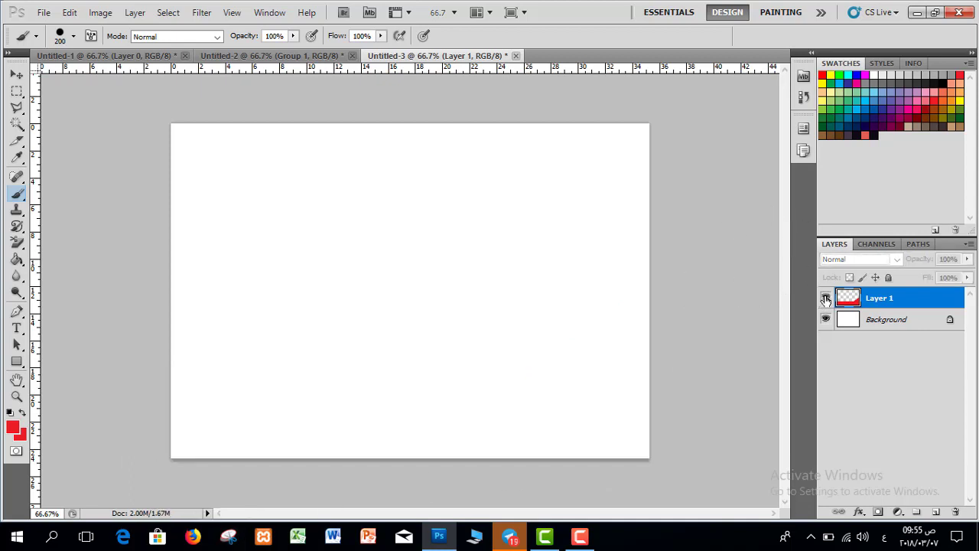
left_click(825, 298)
Add a new layer, try it beneath Layer 1 and return it to the top of the layer stack.
left_click(934, 512)
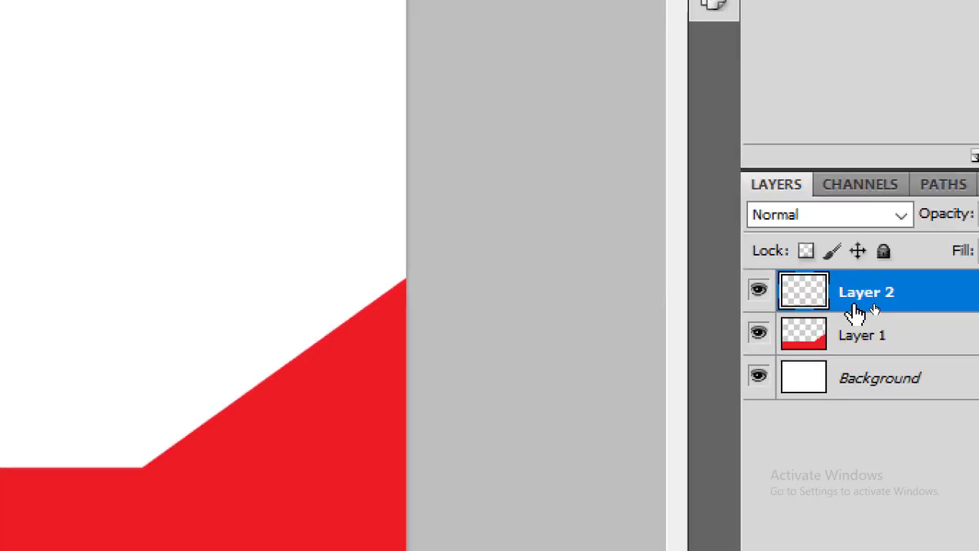
left_click_drag(872, 307, 835, 348)
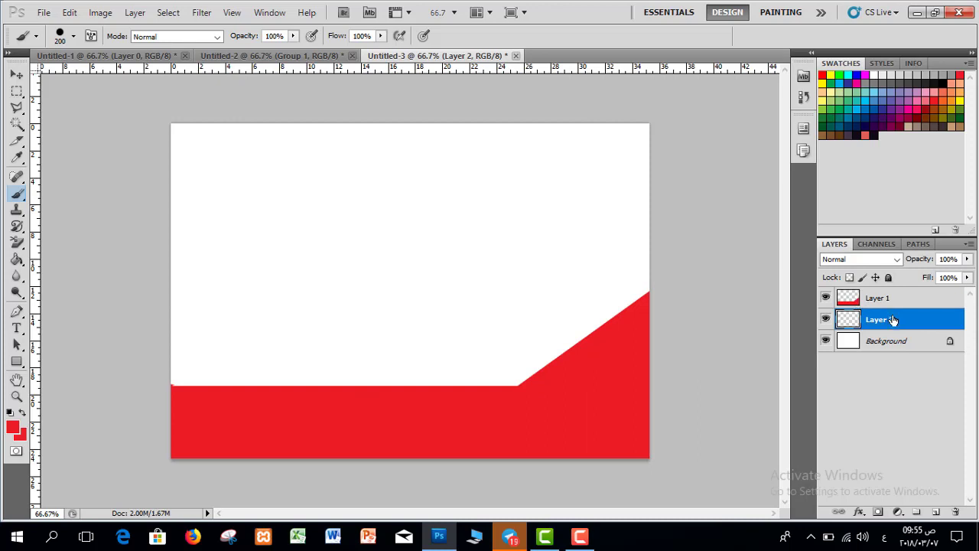
left_click_drag(893, 319, 893, 298)
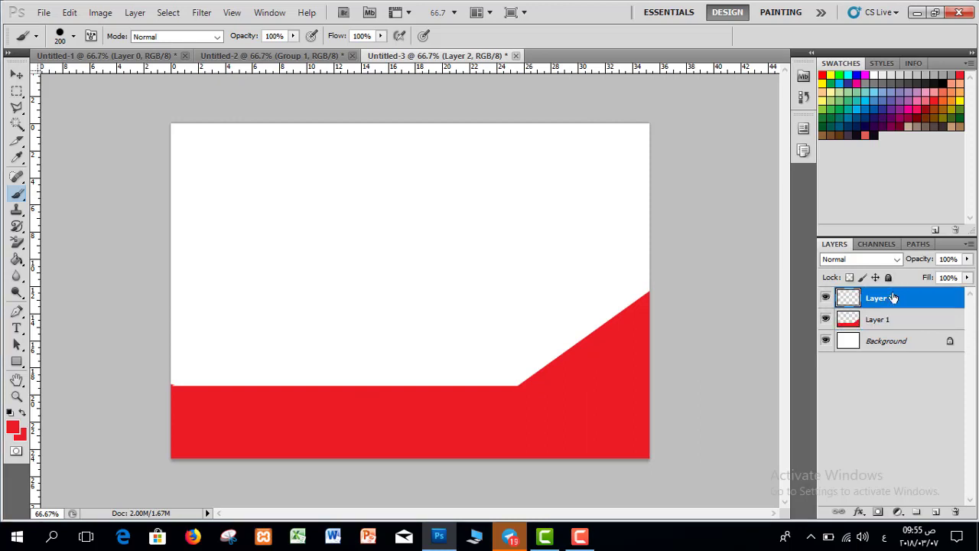
Paint the entire canvas light blue on Layer 2 with the brush.
left_click(862, 105)
mouse_move(280, 208)
left_mouse_down()
mouse_move(171, 192)
mouse_move(319, 186)
mouse_move(322, 171)
mouse_move(948, 153)
mouse_move(144, 299)
mouse_move(335, 292)
mouse_move(467, 310)
mouse_move(695, 164)
mouse_move(671, 362)
mouse_move(705, 325)
mouse_move(576, 240)
mouse_move(129, 407)
mouse_move(564, 375)
mouse_move(562, 387)
left_mouse_up()
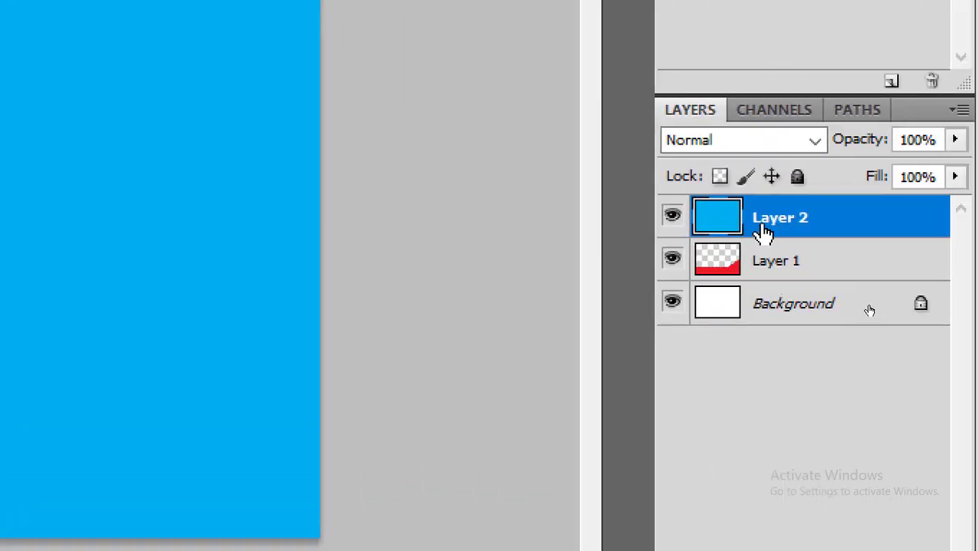
Move the light blue Layer 2 beneath Layer 1 in the layer stack.
left_click(764, 274)
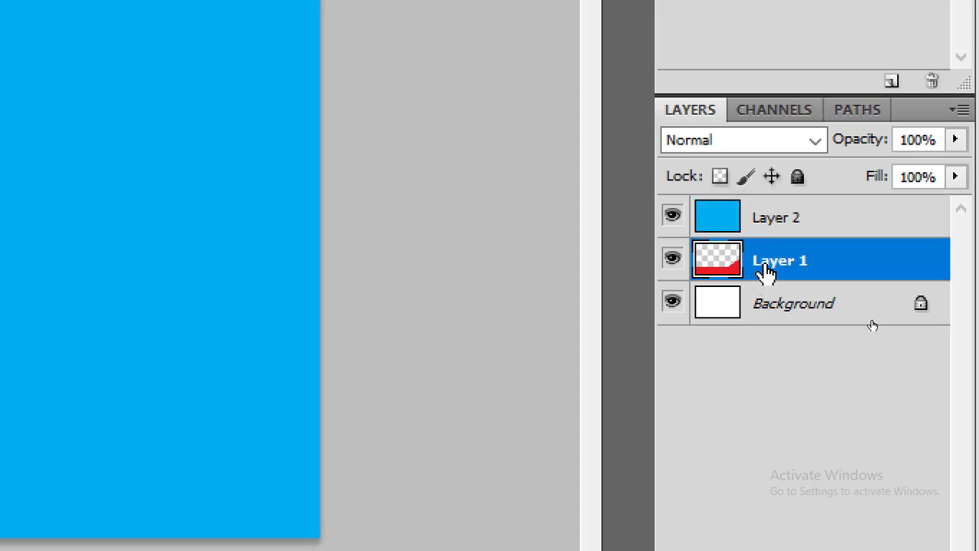
left_click(758, 221)
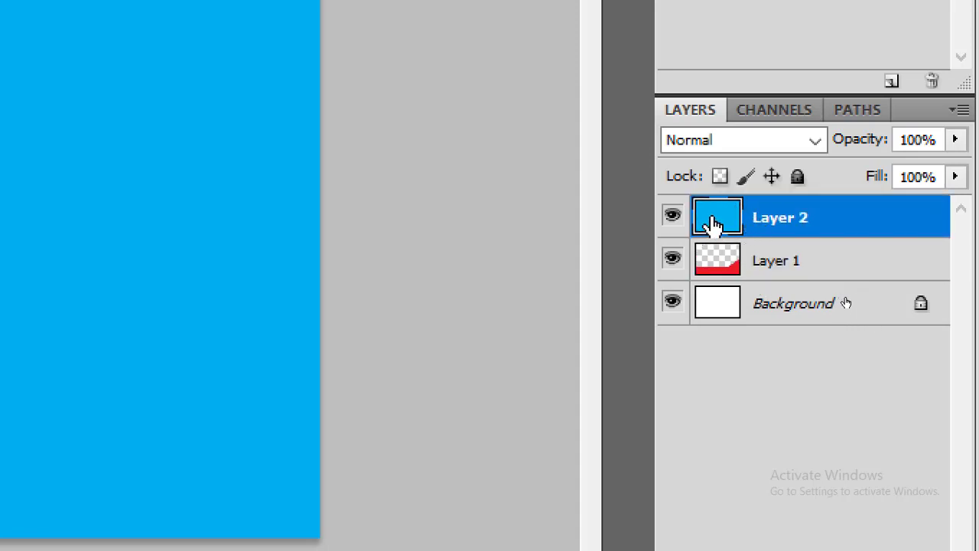
left_click(732, 265)
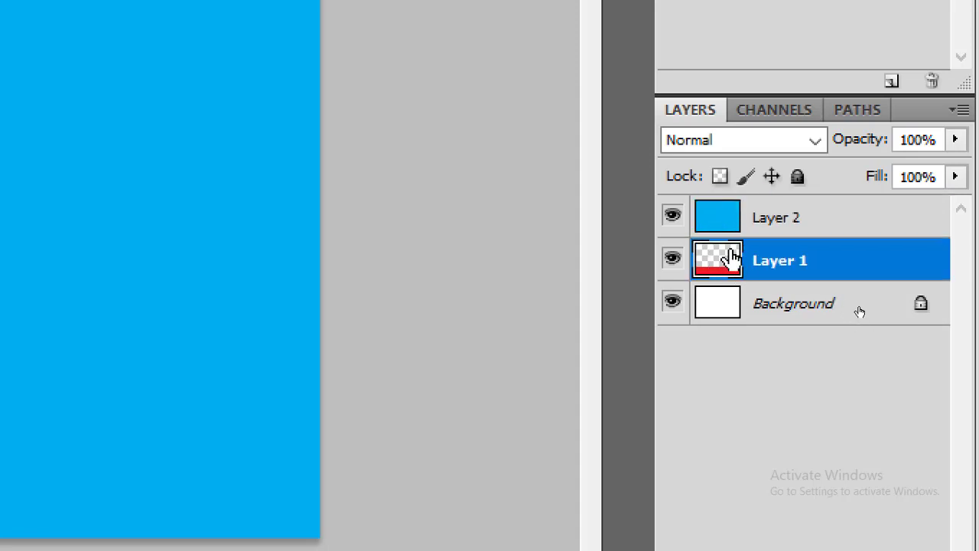
left_click(746, 222)
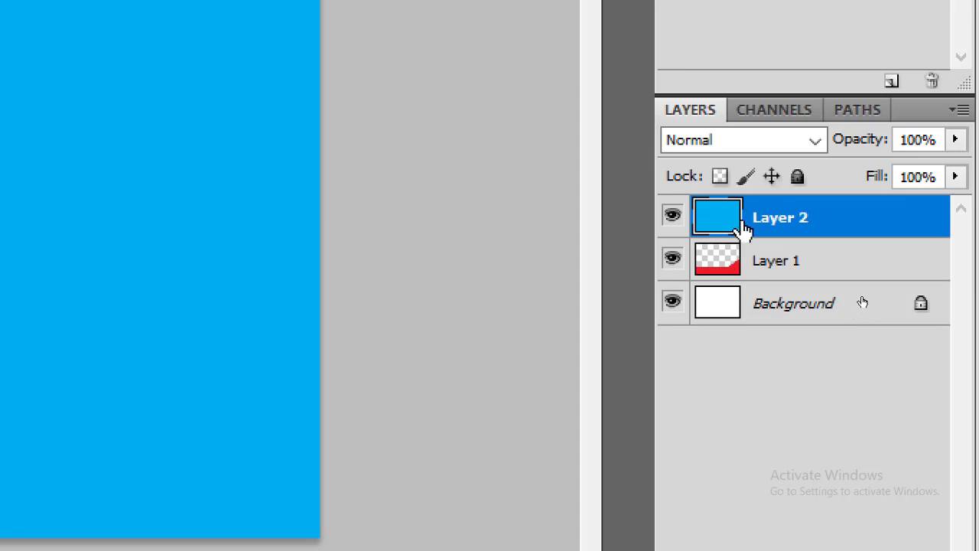
left_click_drag(776, 222, 768, 277)
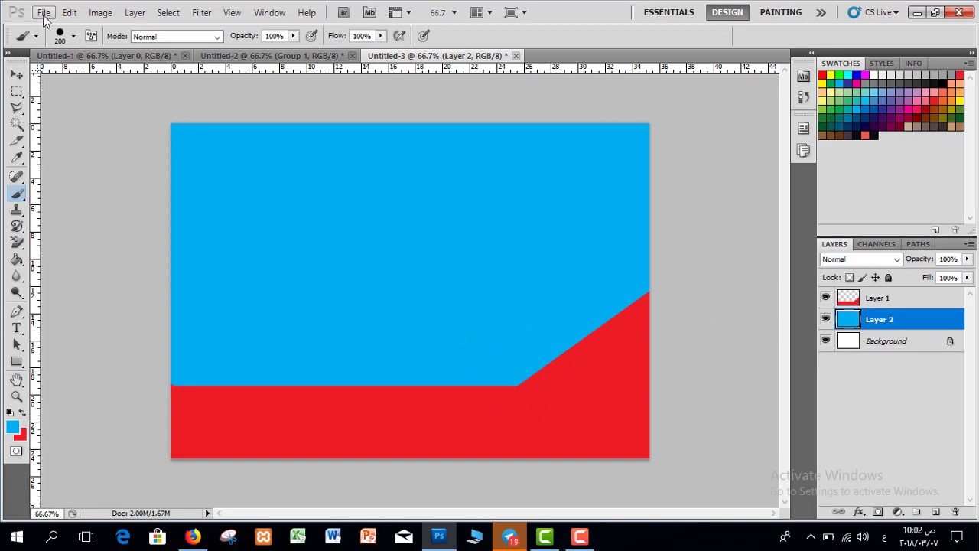
Create a new white document 1000 by 700 pixels at 72 pixels/inch in 8-bit RGB Color.
left_click(44, 13)
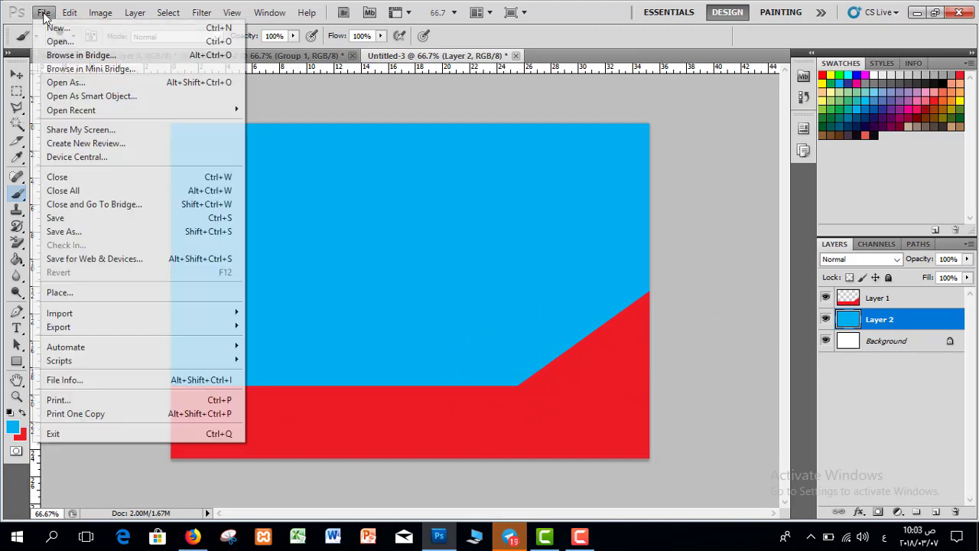
key("Escape")
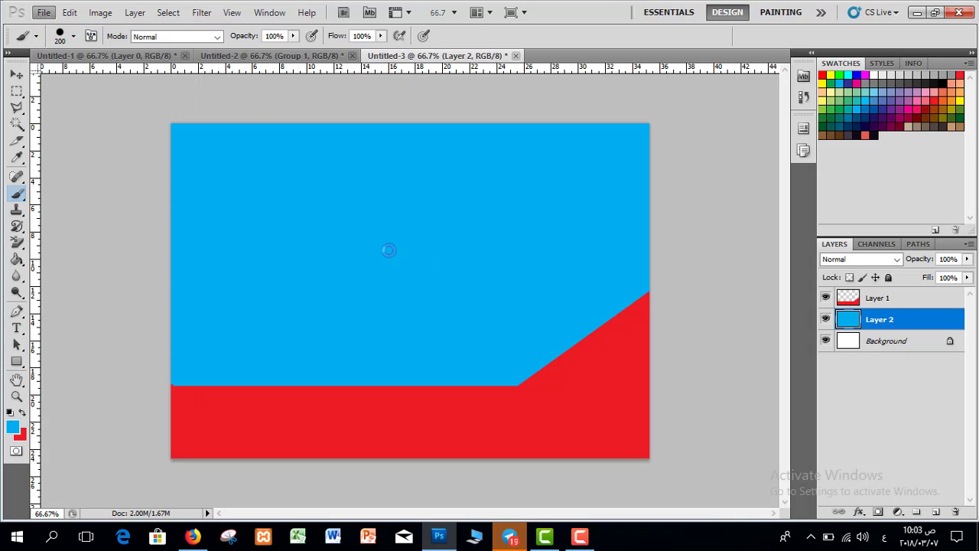
key("ctrl+n")
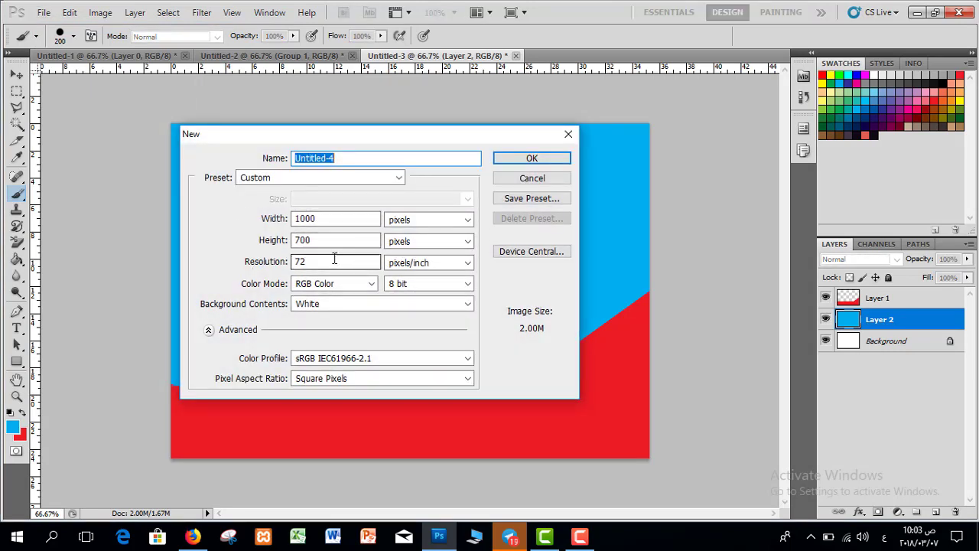
left_click(297, 262)
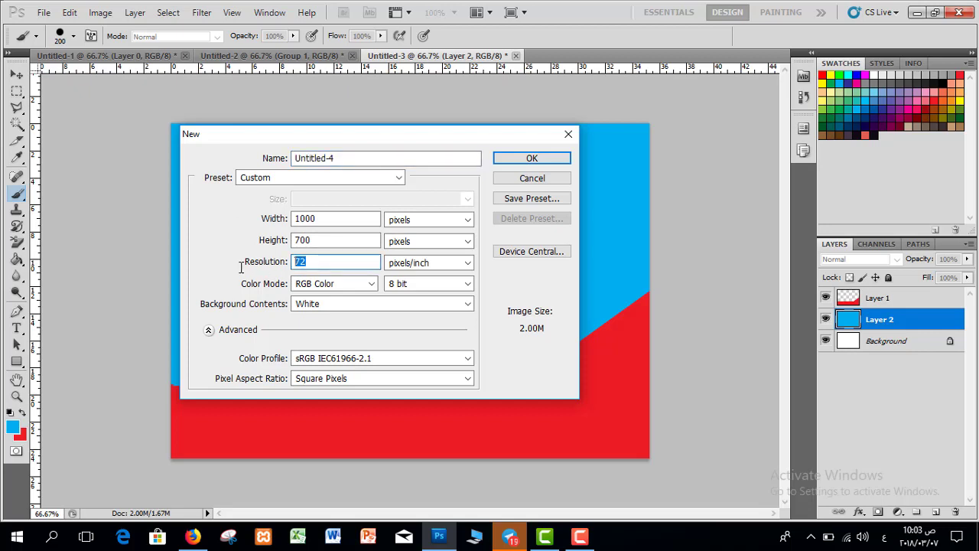
left_click(333, 284)
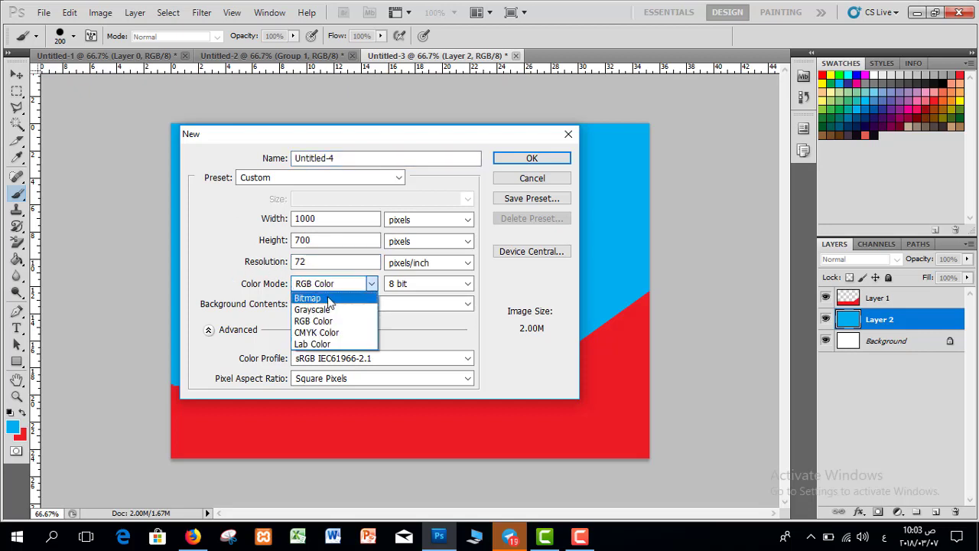
left_click(330, 285)
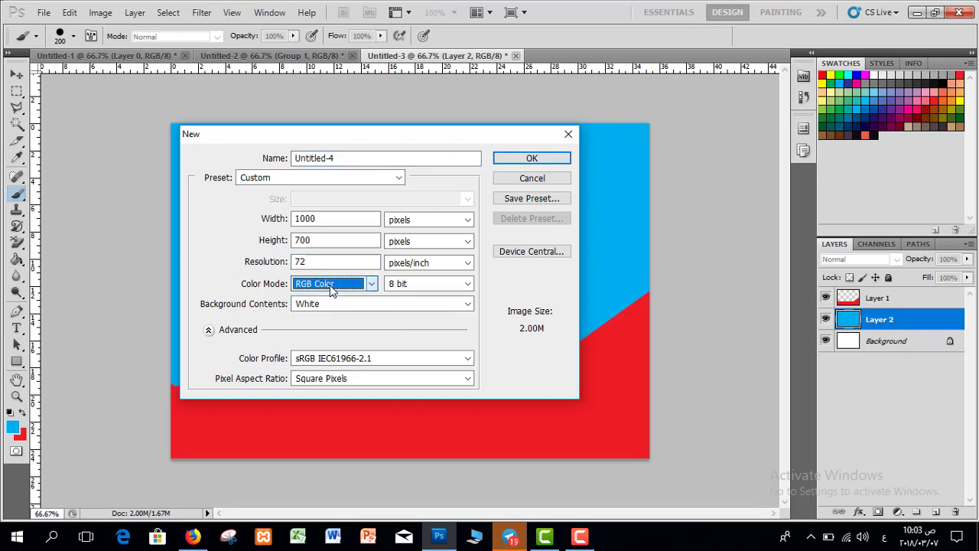
left_click(530, 159)
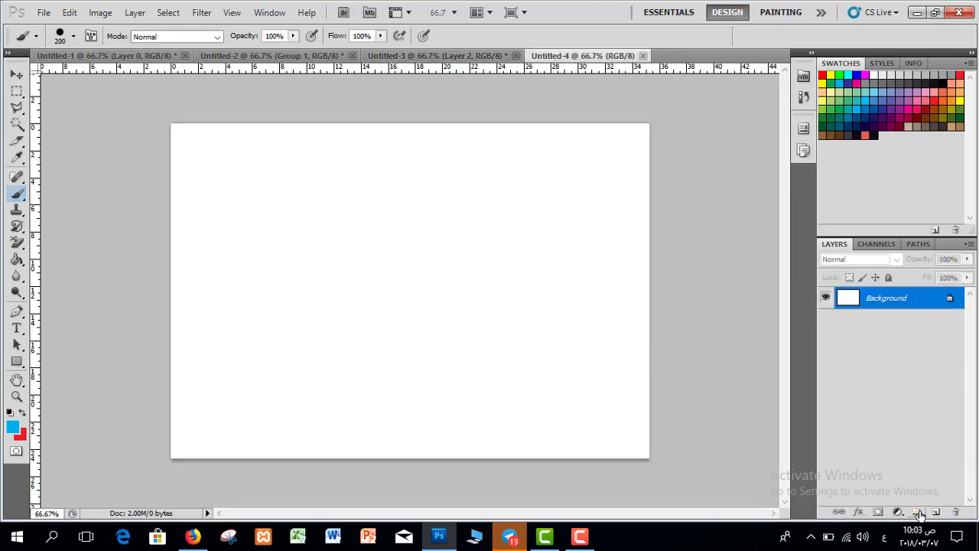
Add a new layer and paint the entire canvas light yellow on it with the brush.
left_click(934, 512)
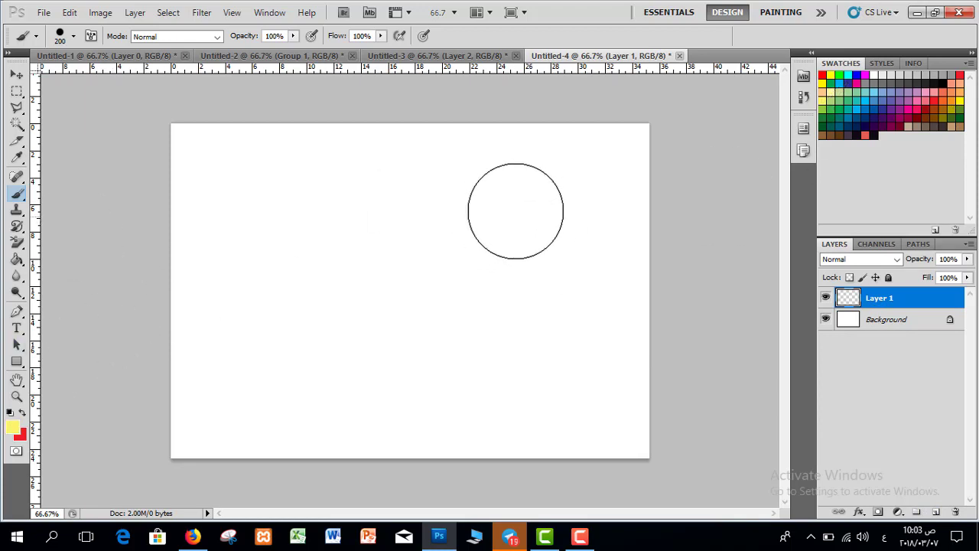
mouse_move(515, 207)
left_mouse_down()
mouse_move(574, 165)
mouse_move(530, 162)
mouse_move(742, 100)
mouse_move(729, 248)
mouse_move(611, 136)
mouse_move(649, 312)
left_mouse_up()
mouse_move(304, 410)
left_mouse_down()
mouse_move(494, 301)
mouse_move(87, 262)
mouse_move(66, 422)
left_mouse_up()
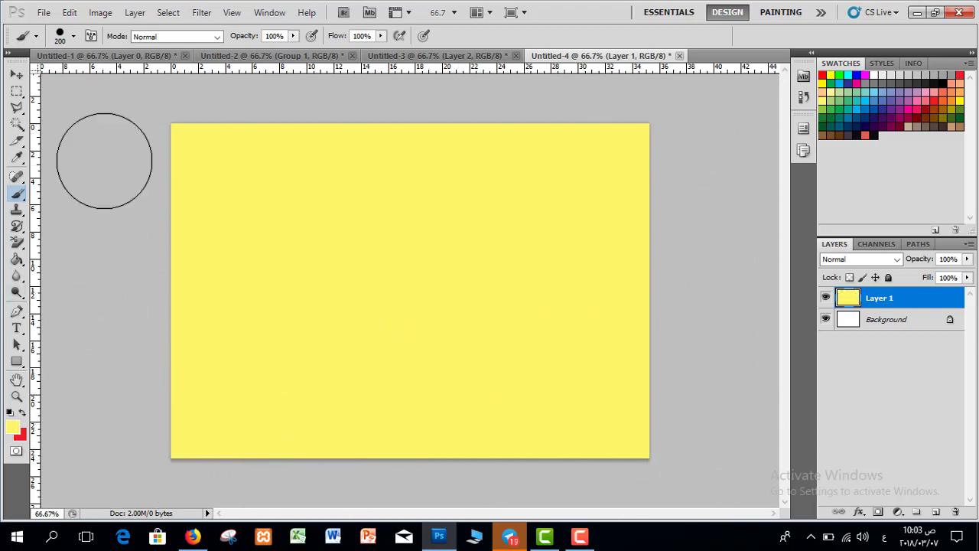
Add another layer and make a small, nearly square rectangular selection in the canvas's upper-right area.
left_click(936, 512)
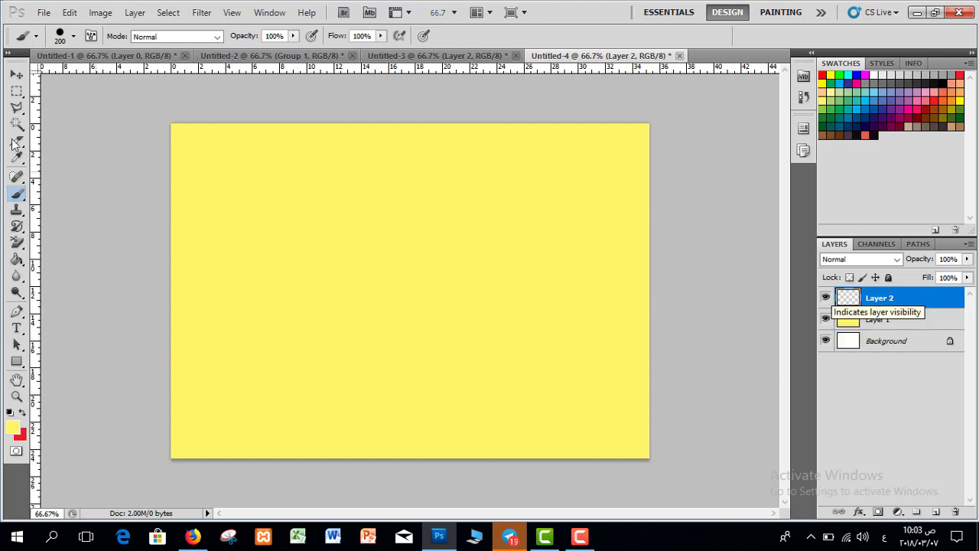
left_click(15, 94)
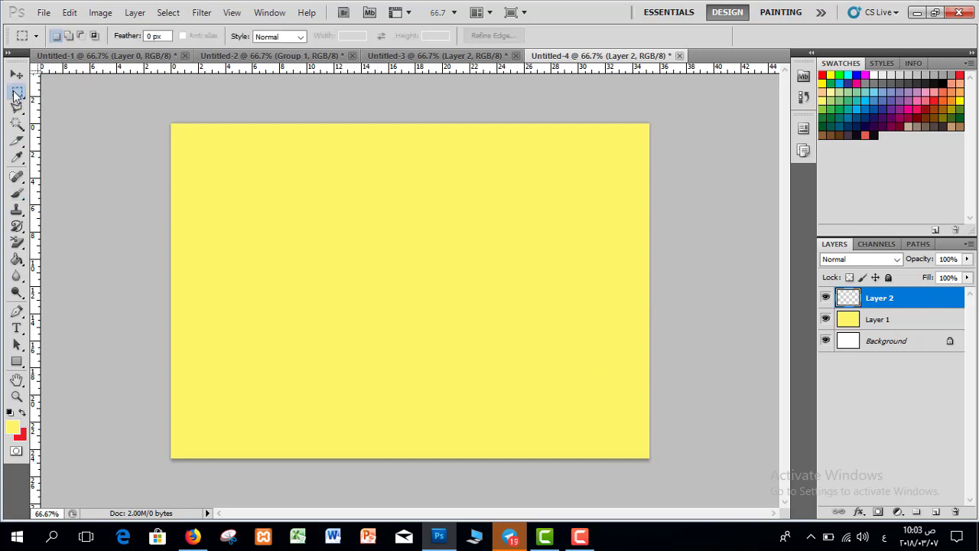
left_click(69, 91)
left_click_drag(525, 256, 525, 257)
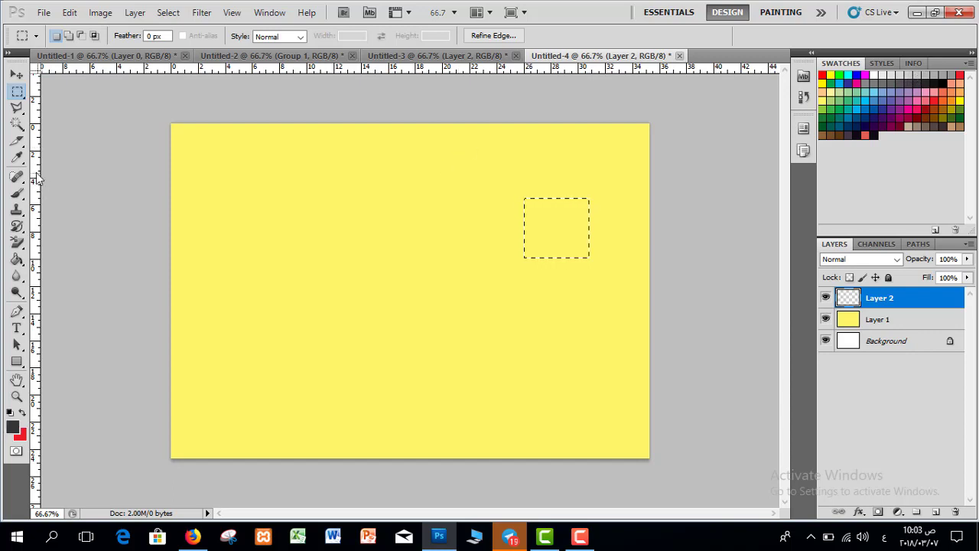
Paint the small selection dark grey with the brush on Layer 2 and deselect it.
left_click(17, 192)
left_click_drag(535, 260, 598, 226)
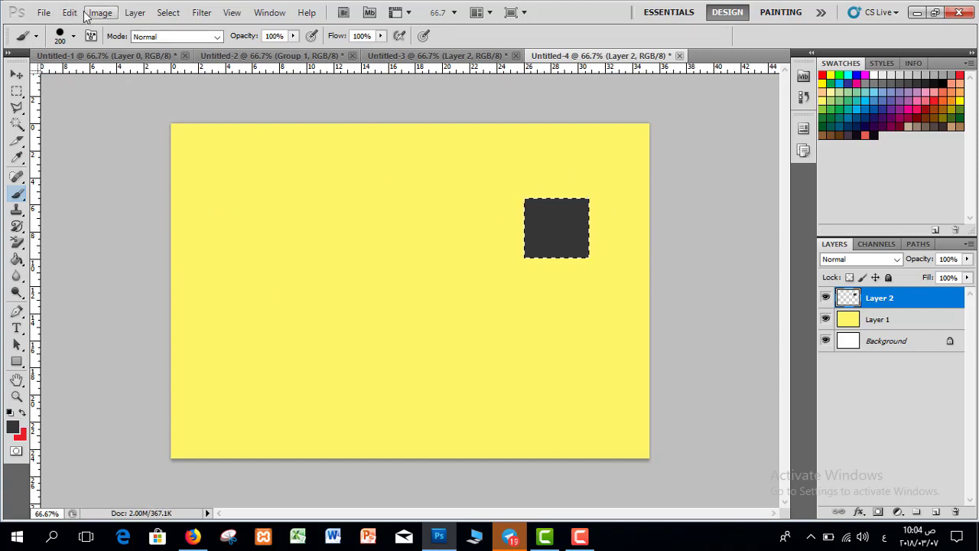
left_click(169, 12)
left_click(179, 40)
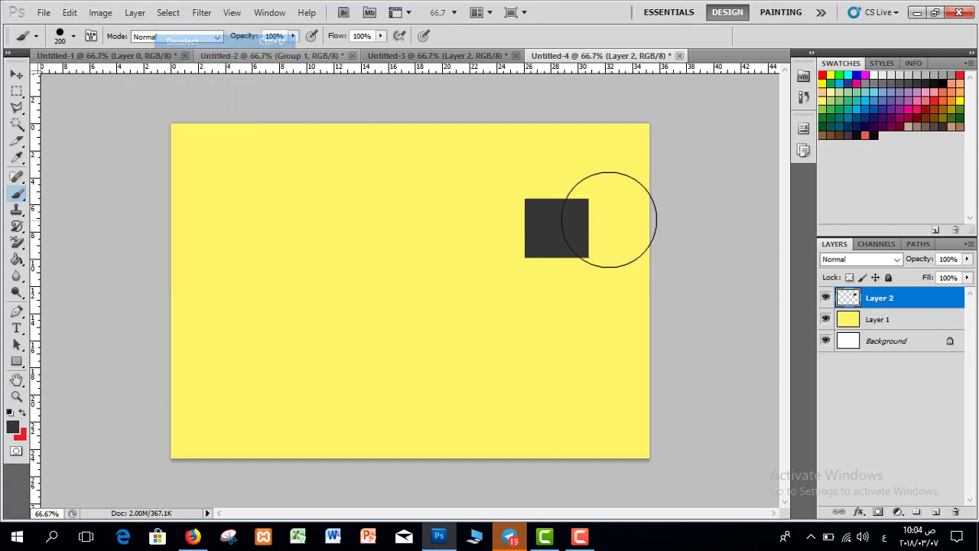
left_click(16, 74)
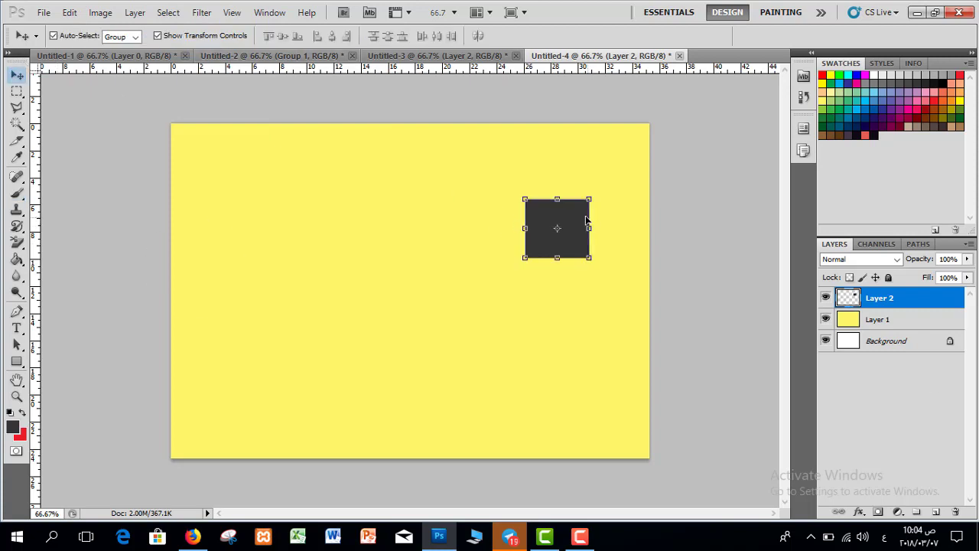
mouse_move(587, 220)
left_mouse_down()
mouse_move(568, 266)
mouse_move(610, 196)
mouse_move(601, 207)
mouse_move(609, 236)
mouse_move(608, 221)
mouse_move(578, 236)
mouse_move(636, 227)
mouse_move(575, 225)
mouse_move(596, 214)
mouse_move(590, 199)
mouse_move(588, 227)
left_mouse_up()
Add a new layer and make a wide rectangular selection extending left from the dark square, about 20 cm long and nearly as high as the square.
left_click(16, 92)
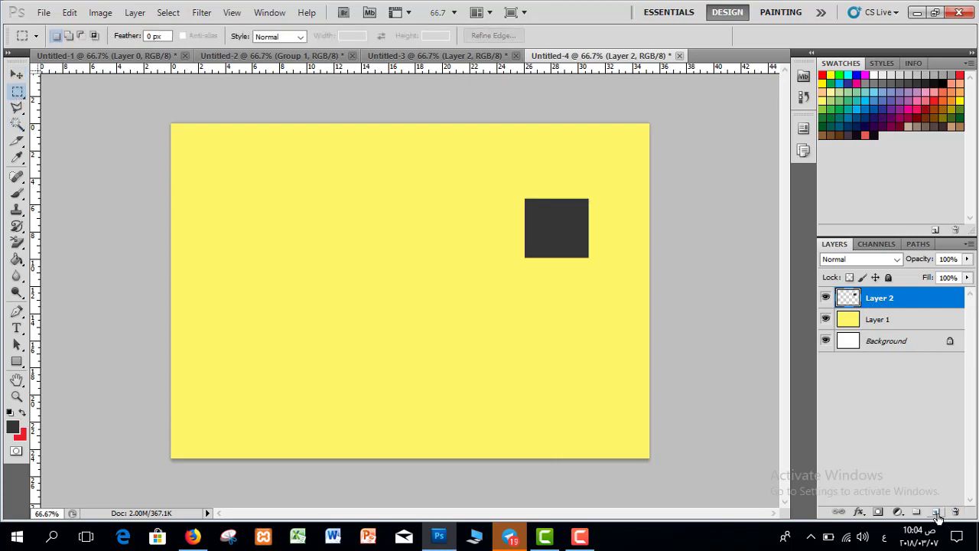
left_click(934, 512)
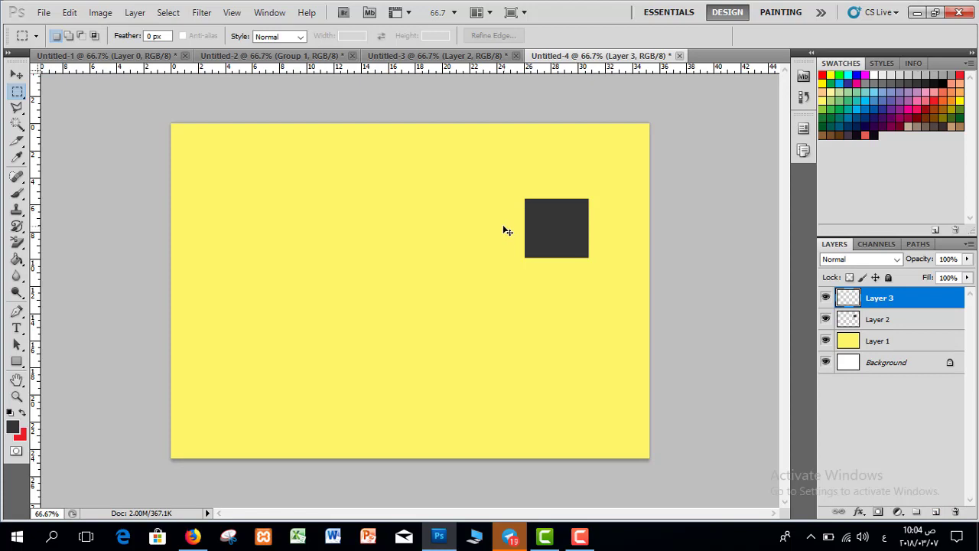
left_click_drag(473, 225, 560, 169)
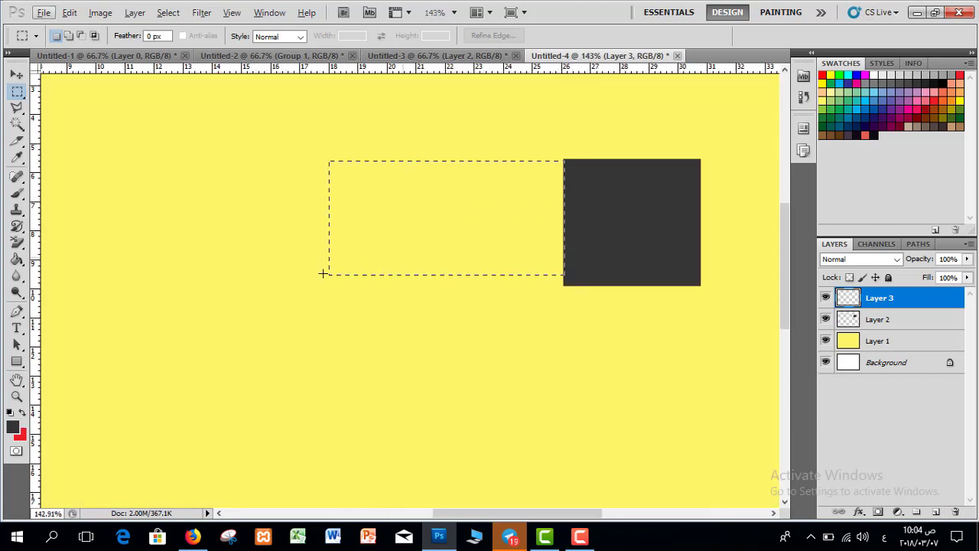
left_click_drag(253, 285, 312, 284)
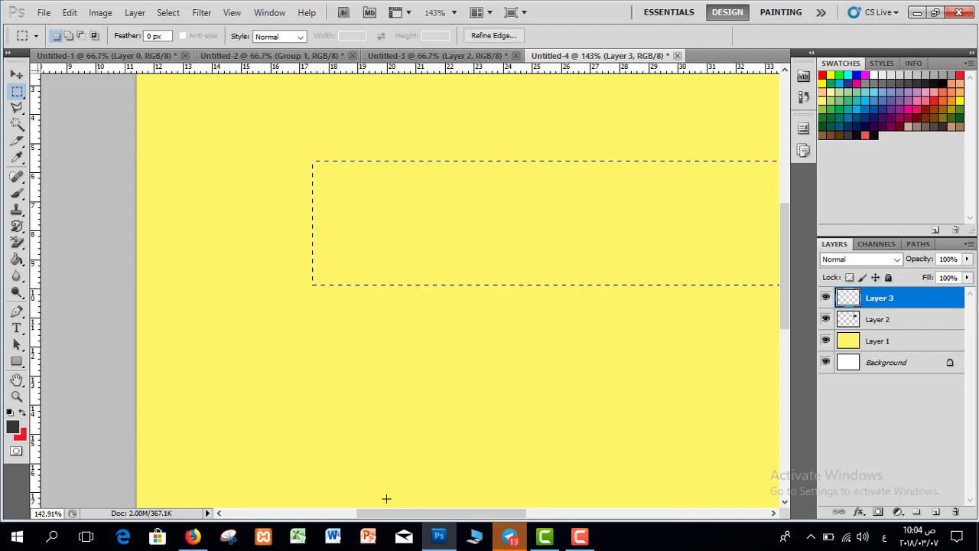
left_click_drag(397, 517, 446, 516)
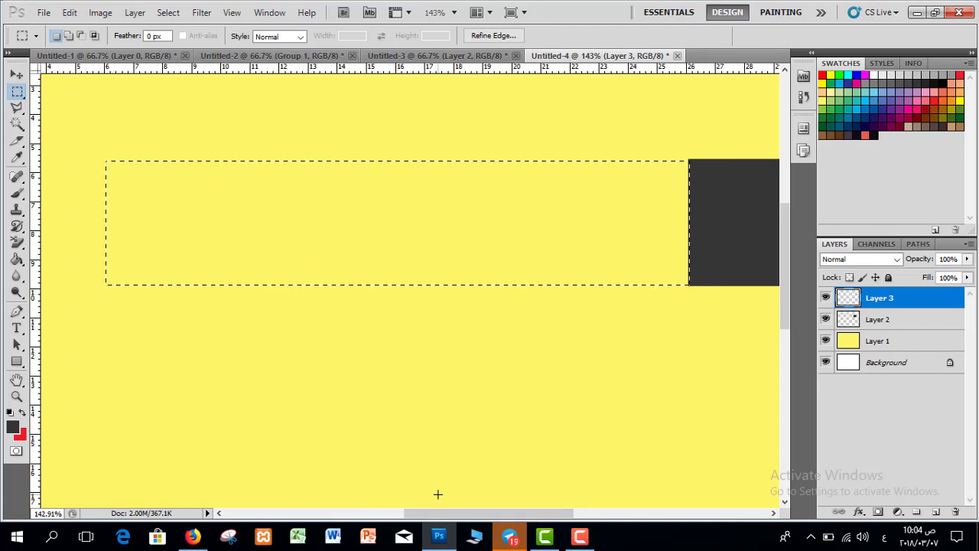
scroll(348, 398, "down", 5)
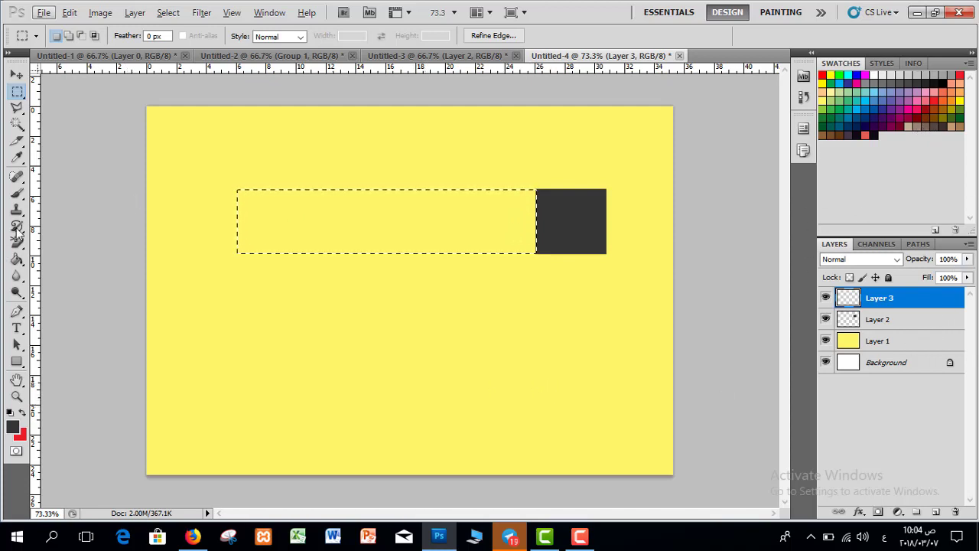
Paint the wide selection white with the brush on Layer 3 and deselect it.
left_click(18, 195)
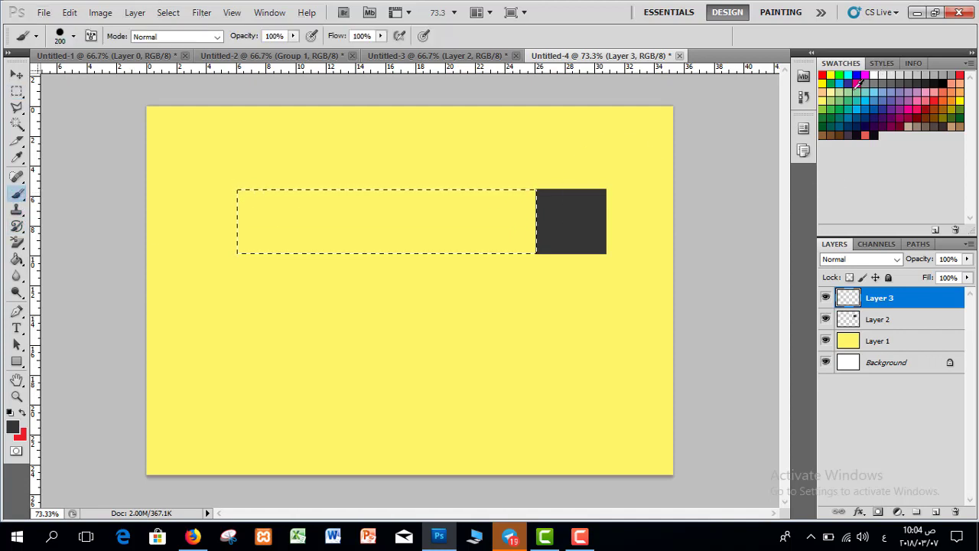
mouse_move(405, 223)
left_mouse_down()
mouse_move(541, 219)
mouse_move(240, 192)
mouse_move(333, 235)
mouse_move(214, 236)
mouse_move(485, 225)
left_mouse_up()
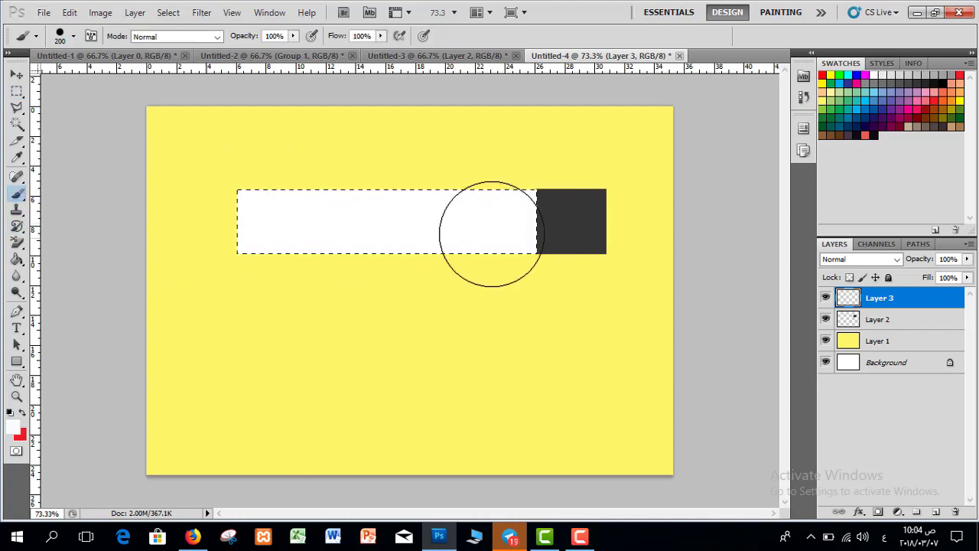
key("ctrl+d")
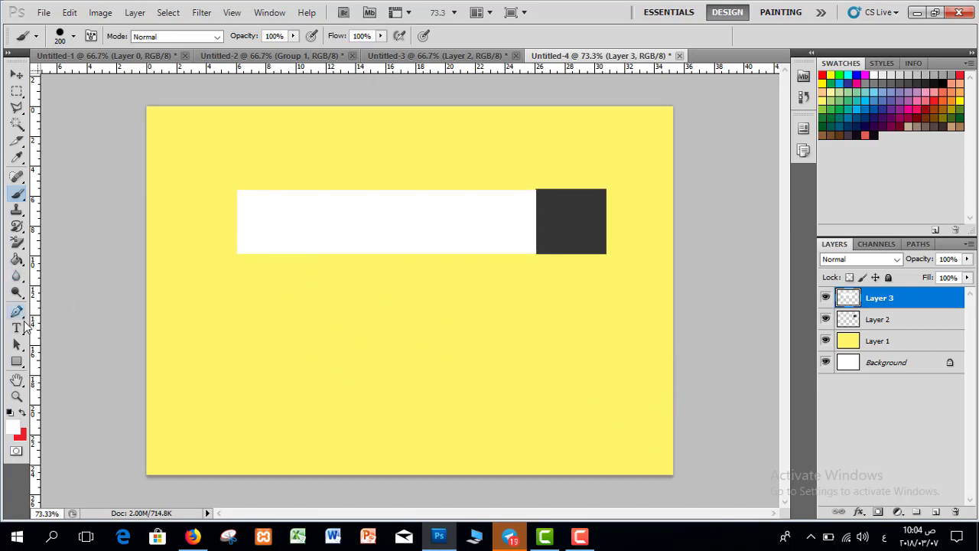
Create a paragraph text box below the dark square containing the white text "في" and select the text.
left_click(17, 329)
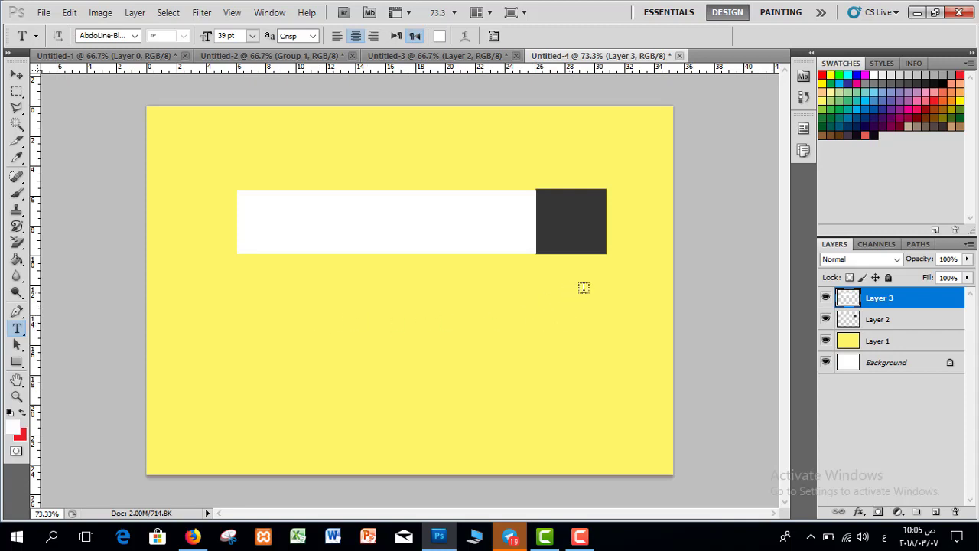
left_click_drag(606, 285, 523, 342)
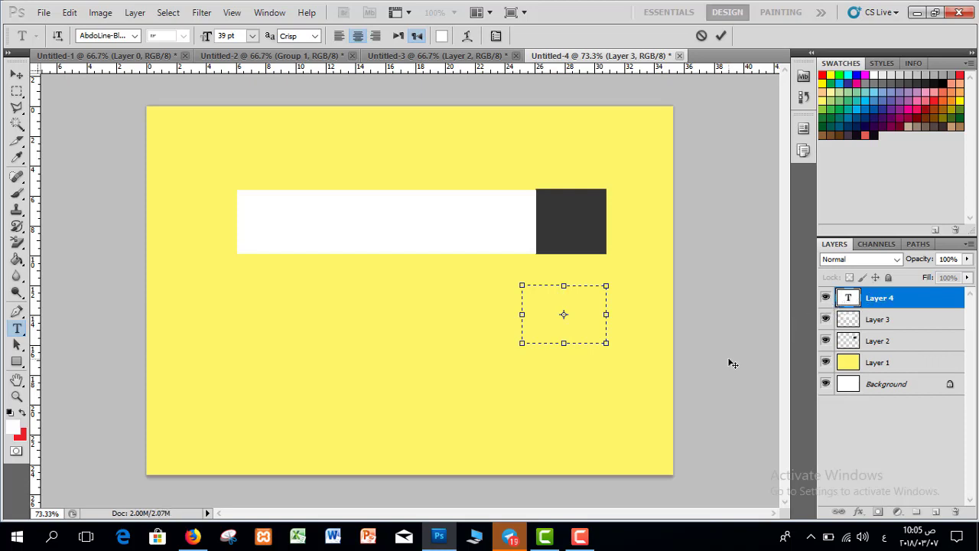
double_click(570, 292)
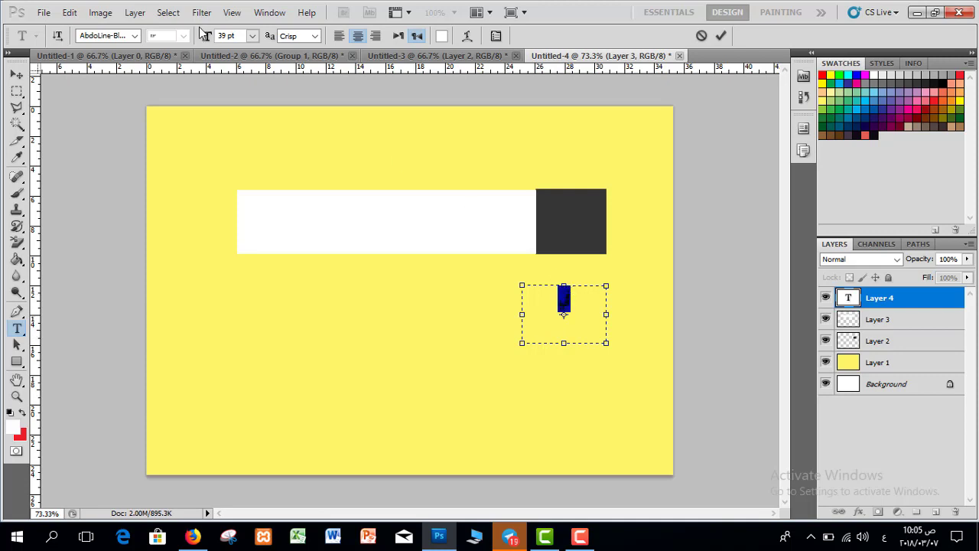
Set the text size to 72 pt, narrow the text box from its left side and commit the text.
left_click(251, 36)
left_click(252, 202)
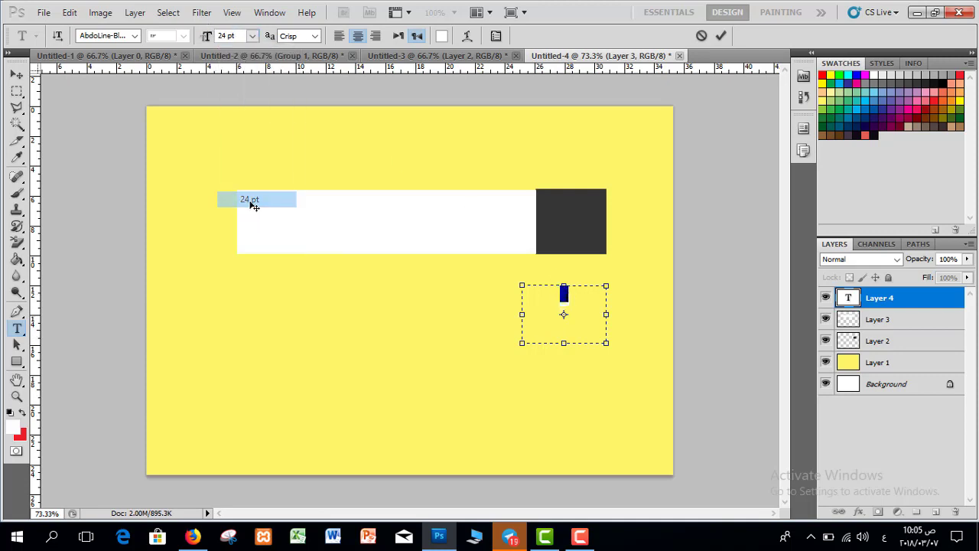
left_click(251, 36)
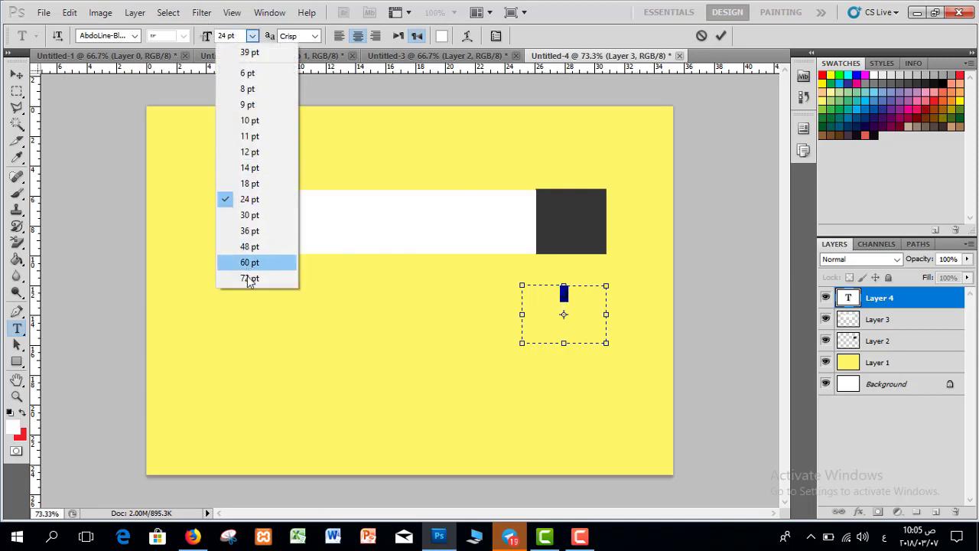
left_click(253, 278)
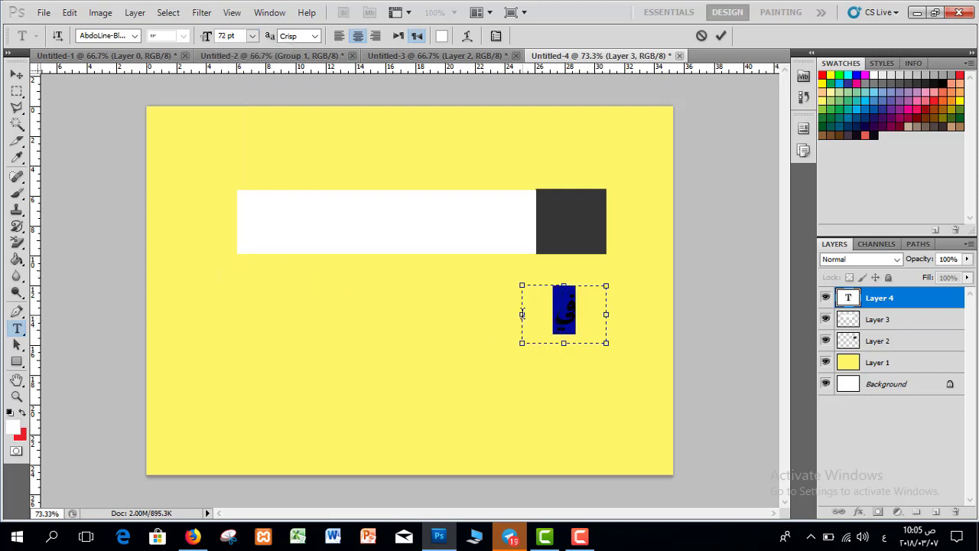
left_click_drag(521, 314, 547, 316)
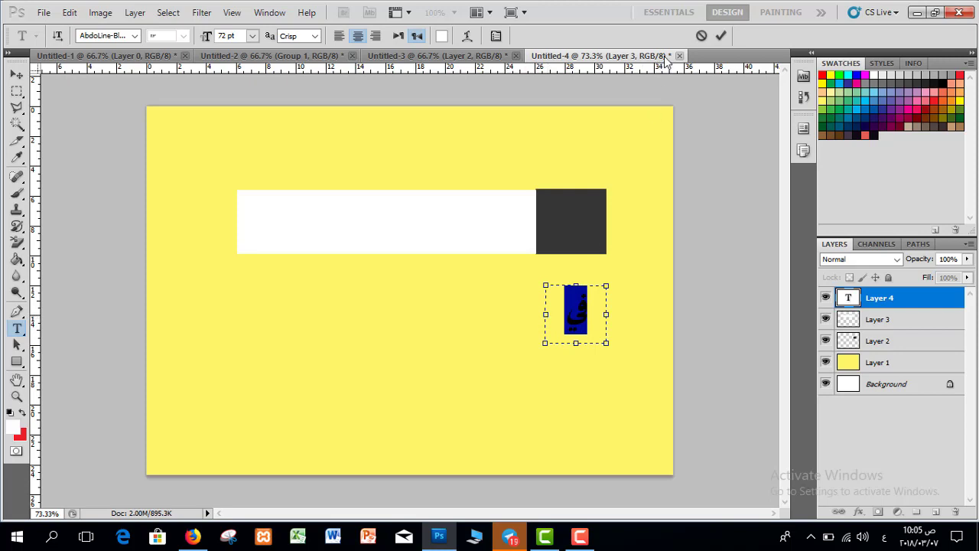
left_click(721, 36)
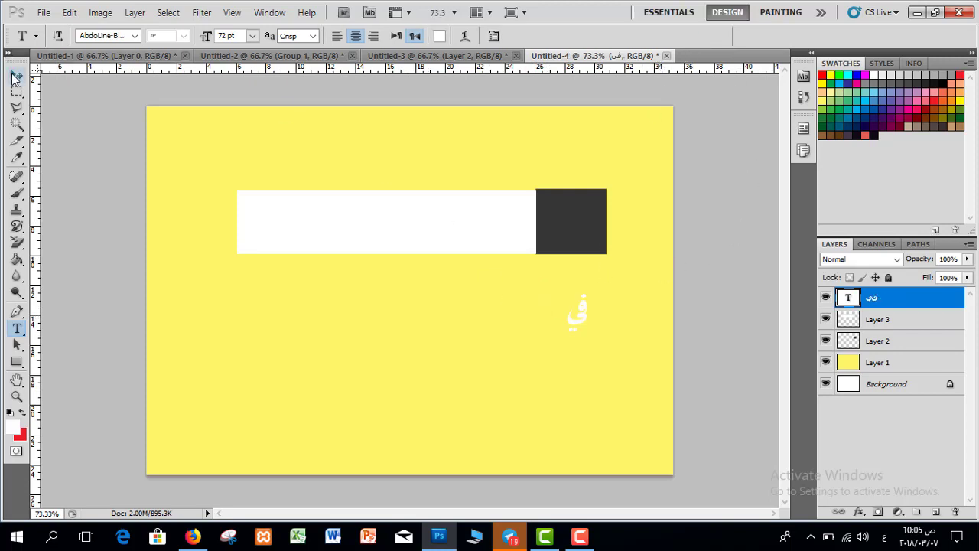
Move the white text "في" up onto the dark square with the Move tool.
left_click(17, 75)
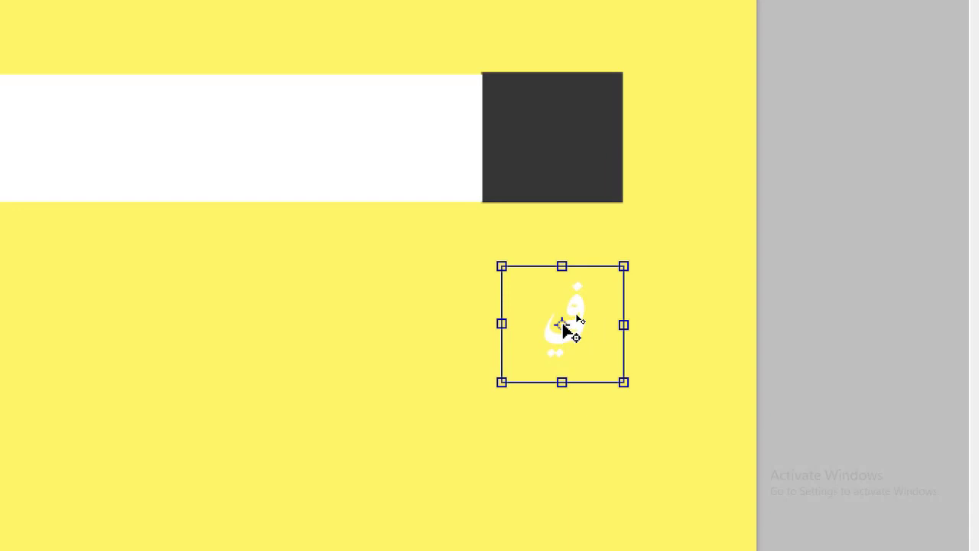
left_click_drag(561, 325, 517, 312)
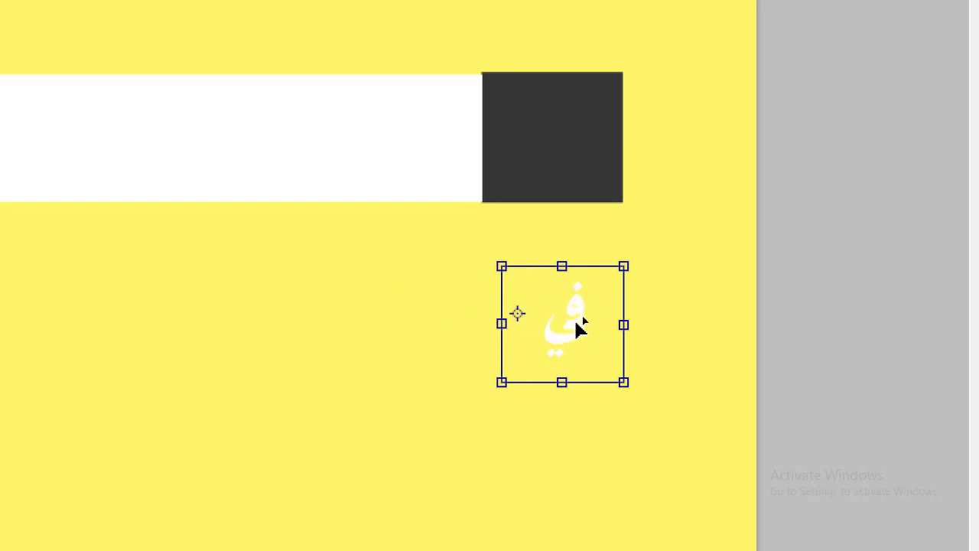
left_click_drag(583, 312, 534, 295)
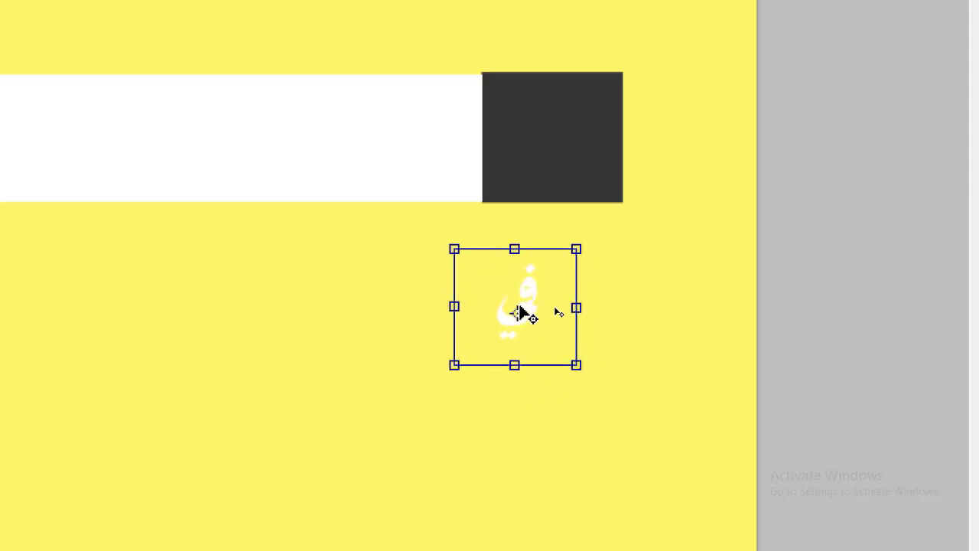
left_click_drag(517, 314, 477, 341)
left_click_drag(538, 290, 570, 134)
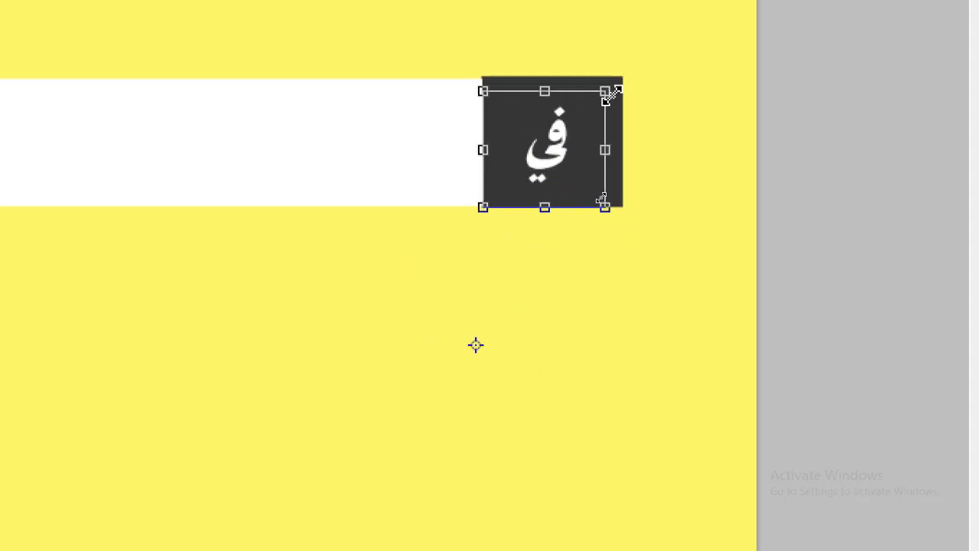
Scale the text "في" up to about 132%, center it on the dark square and apply the transform.
left_click_drag(618, 89, 658, 68)
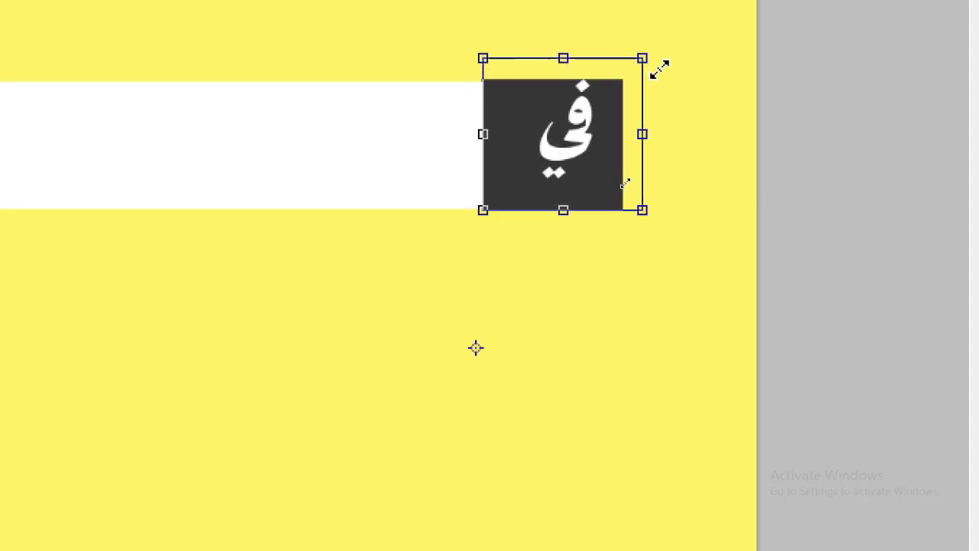
left_click_drag(572, 130, 566, 136)
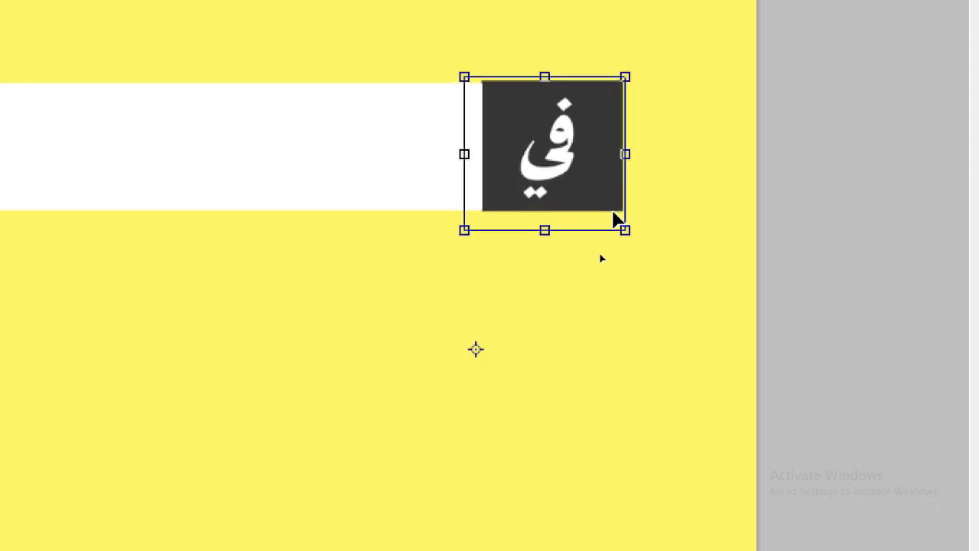
scroll(494, 247, "down", 2)
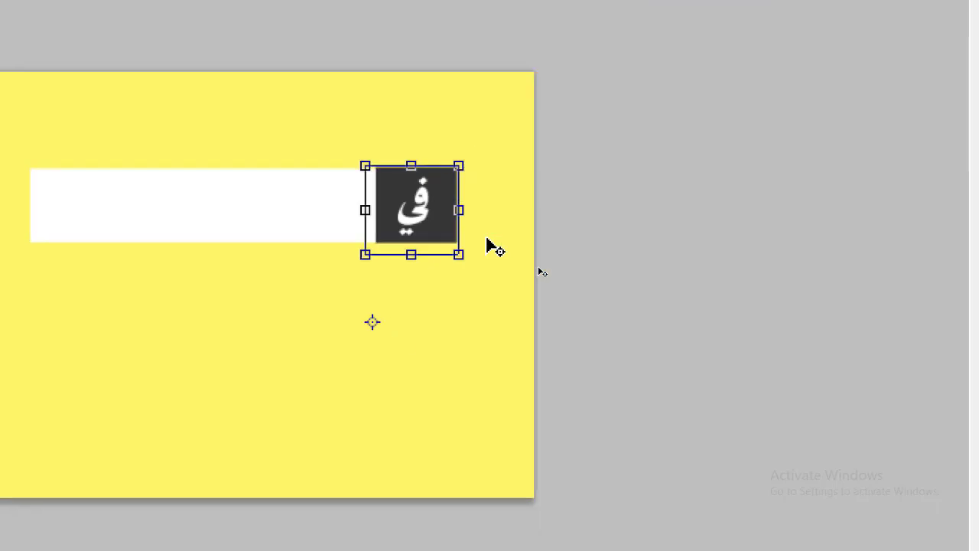
scroll(494, 247, "down", 3)
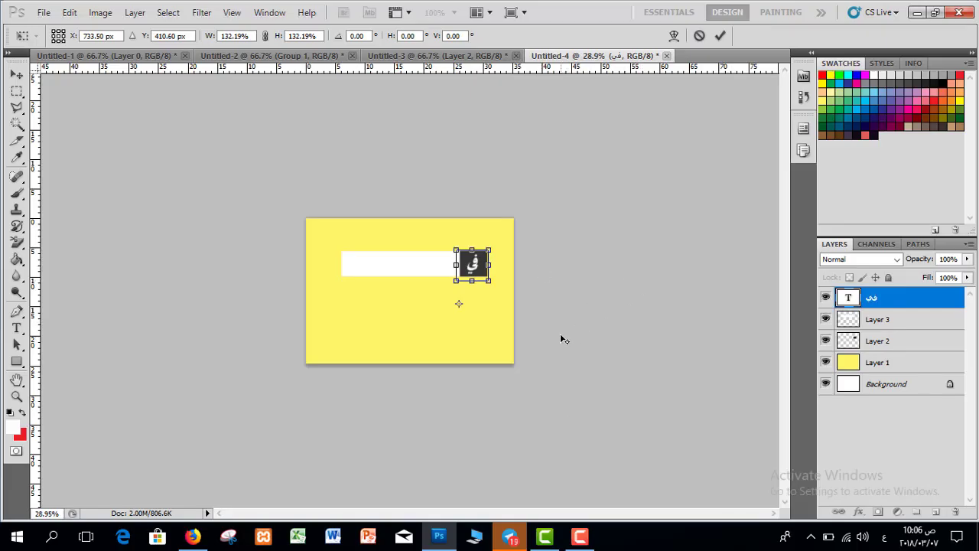
scroll(563, 339, "up", 1)
left_click(720, 36)
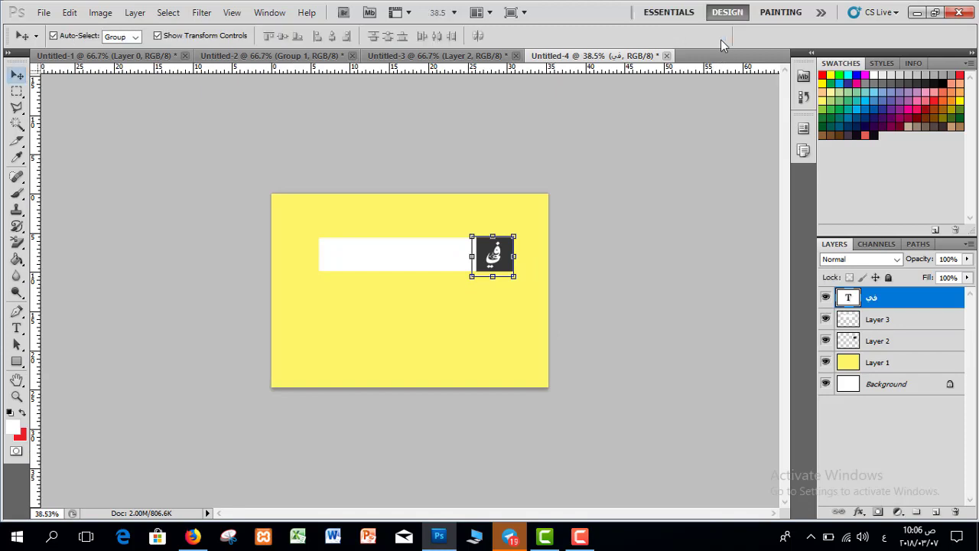
Move the "في" text layer below Layer 2, and return it to between Layer 2 and Layer 3.
left_click_drag(899, 305, 899, 354)
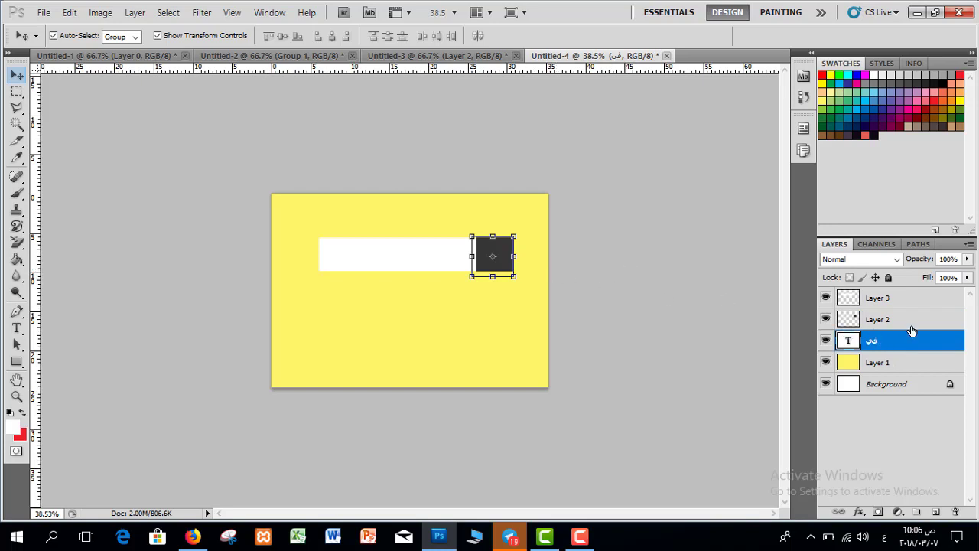
mouse_move(905, 342)
left_mouse_down()
mouse_move(896, 293)
mouse_move(898, 336)
left_mouse_up()
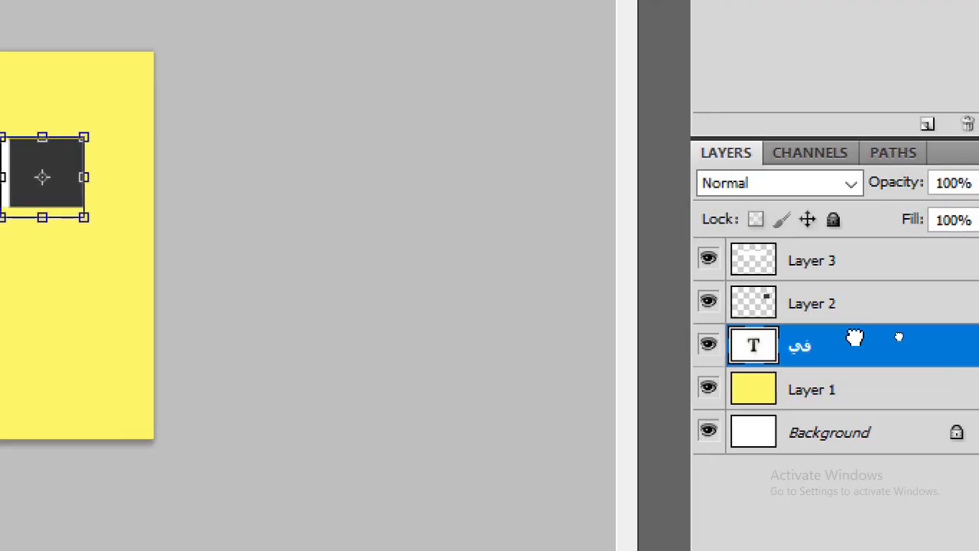
left_click_drag(899, 337, 838, 282)
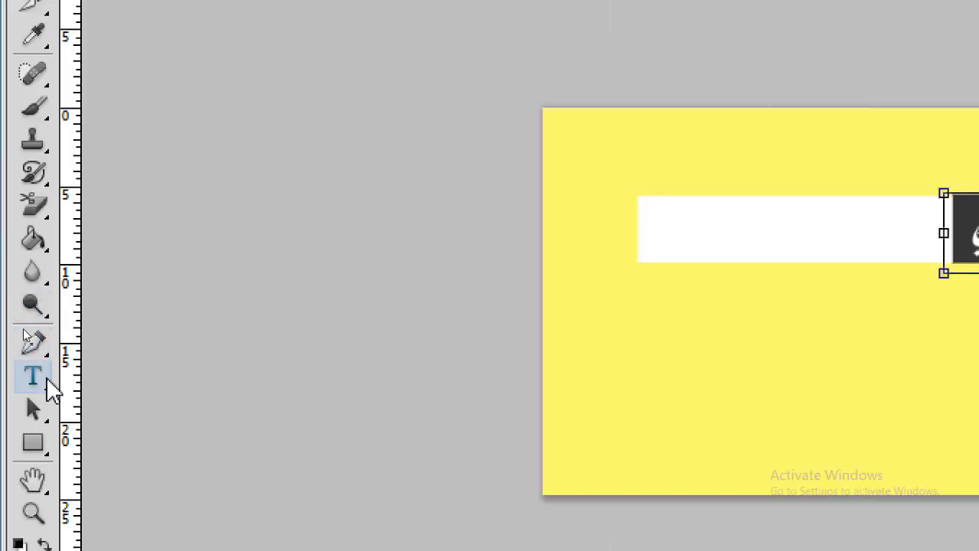
Create a paragraph text box over the white bar and set its text color to 363636, sampled from the dark square.
left_click(50, 387)
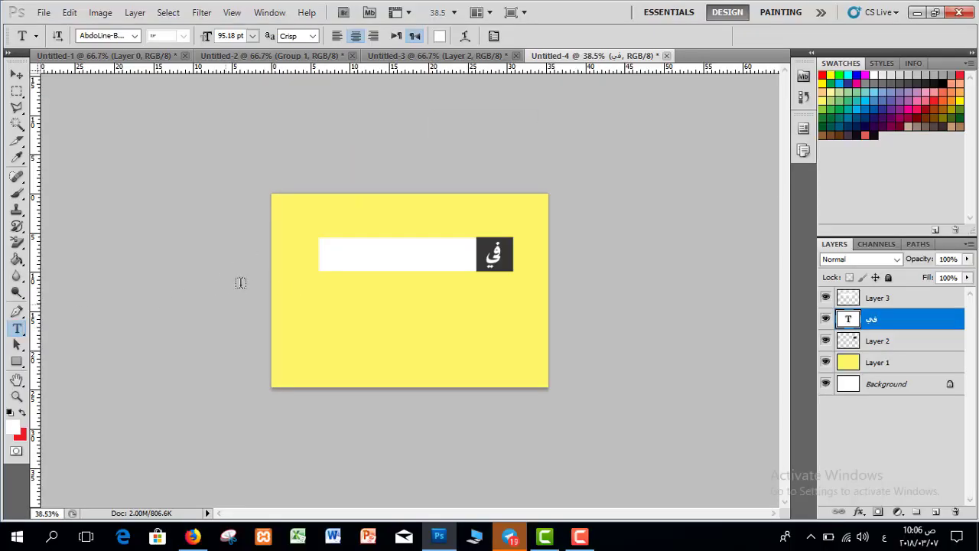
scroll(343, 277, "up", 3)
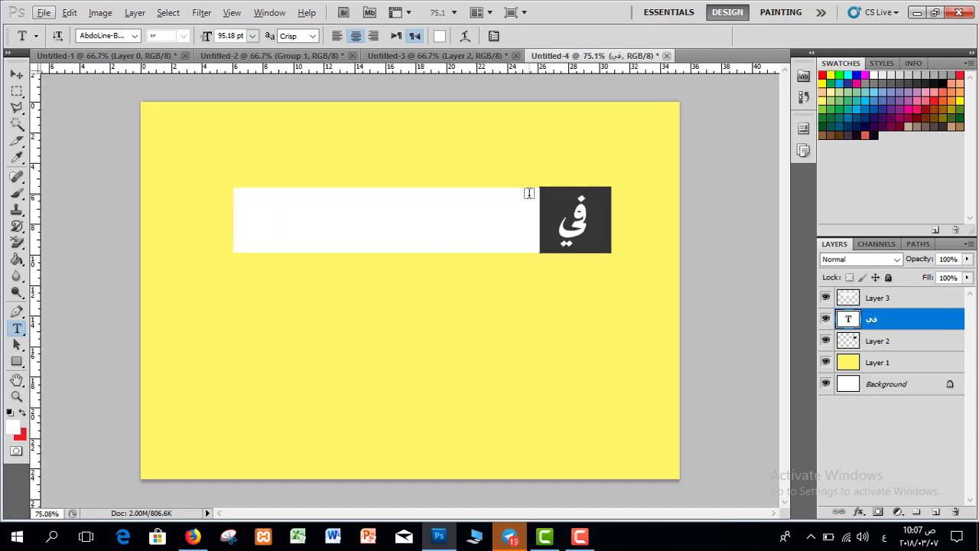
left_click_drag(529, 195, 232, 261)
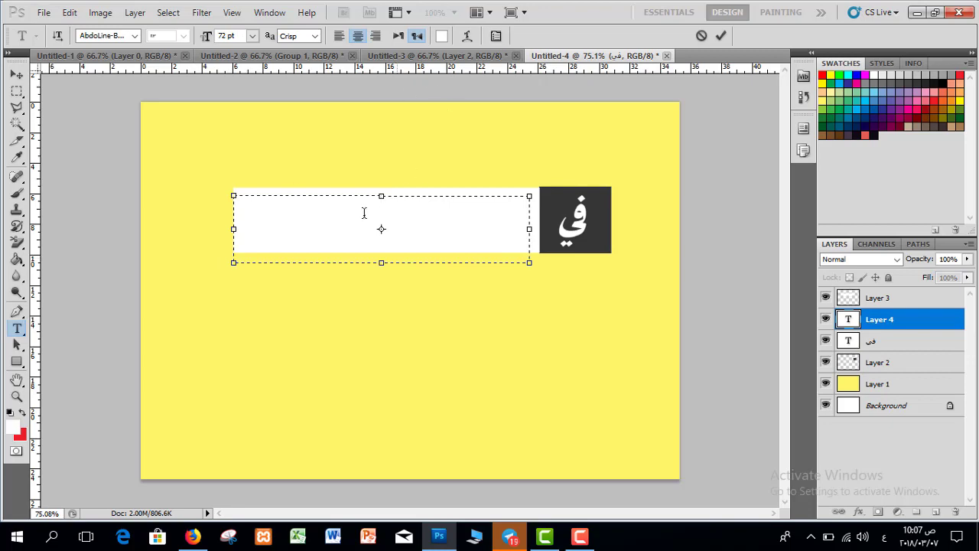
left_click(441, 36)
left_click_drag(651, 232, 635, 262)
left_click(606, 204)
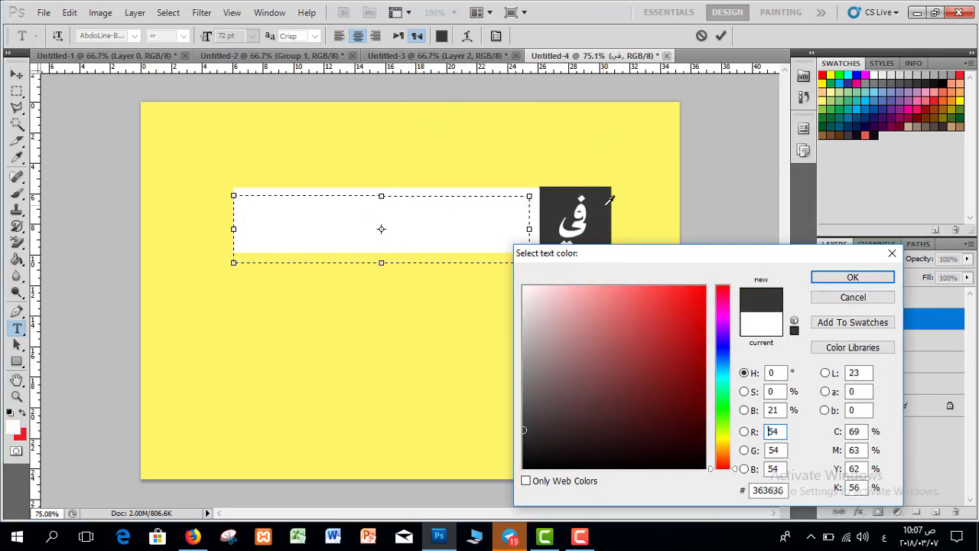
left_click(850, 277)
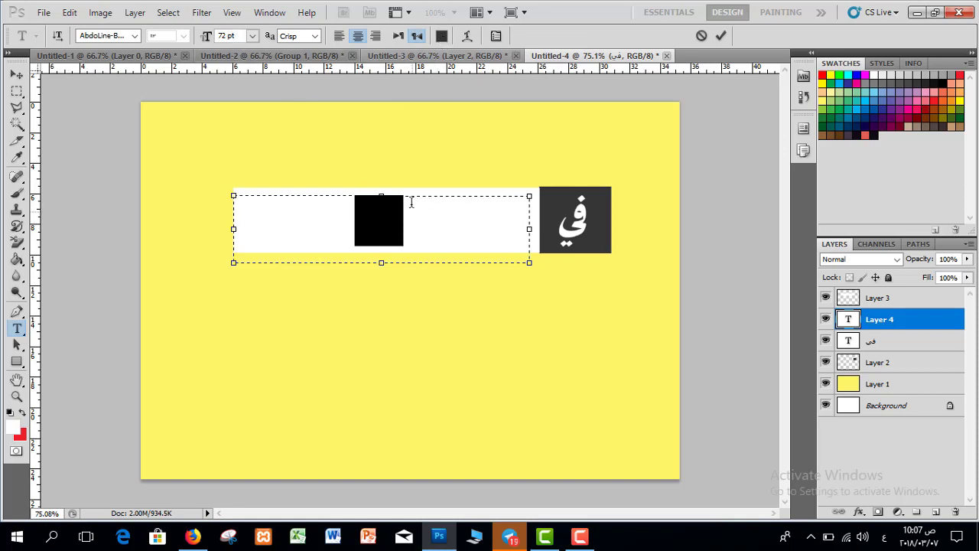
Enter the text "عام" in the white bar's text box, commit it and move its layer above Layer 3.
left_click_drag(401, 229, 343, 225)
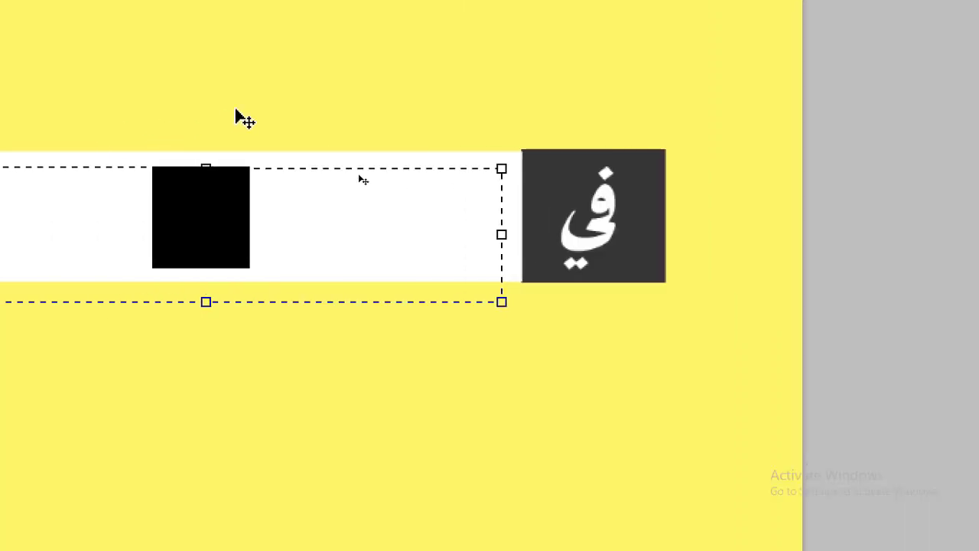
left_click(822, 415)
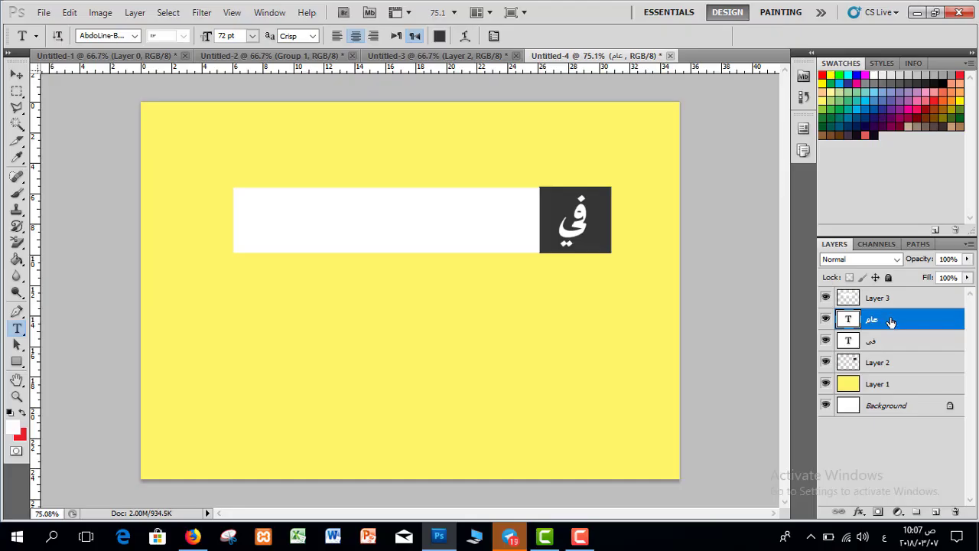
left_click_drag(886, 320, 892, 299)
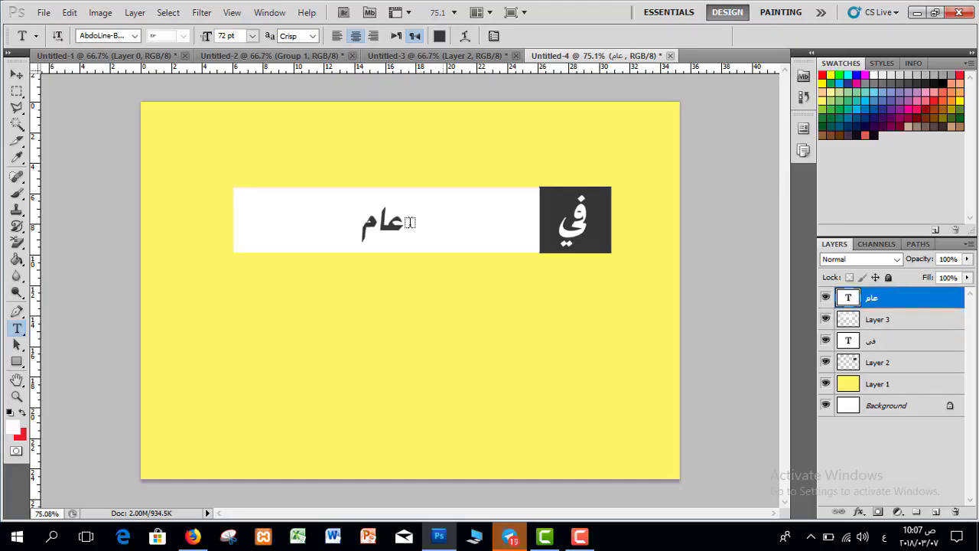
Add "2018" after "عام" in the white bar and set the whole text's size to 97 pt.
left_click(359, 229)
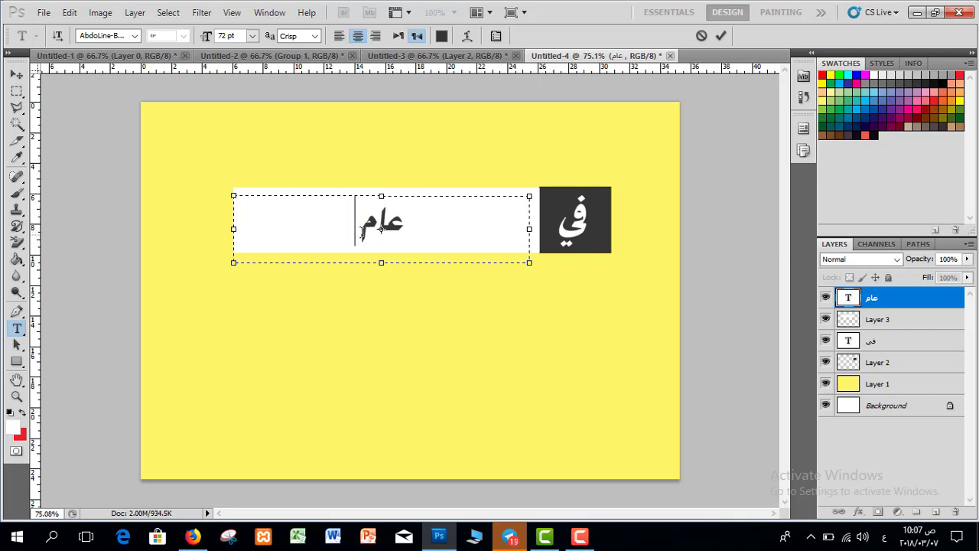
type("2018")
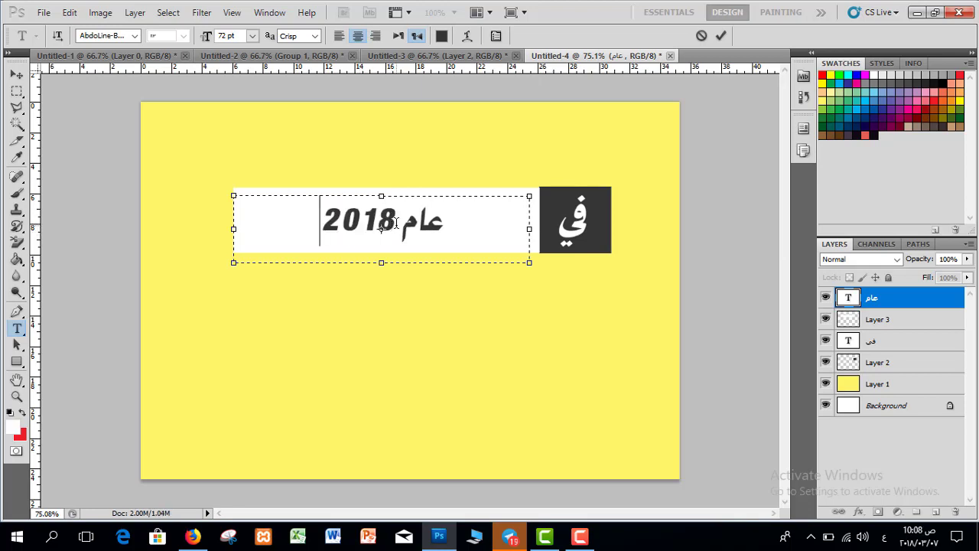
left_click_drag(396, 223, 315, 223)
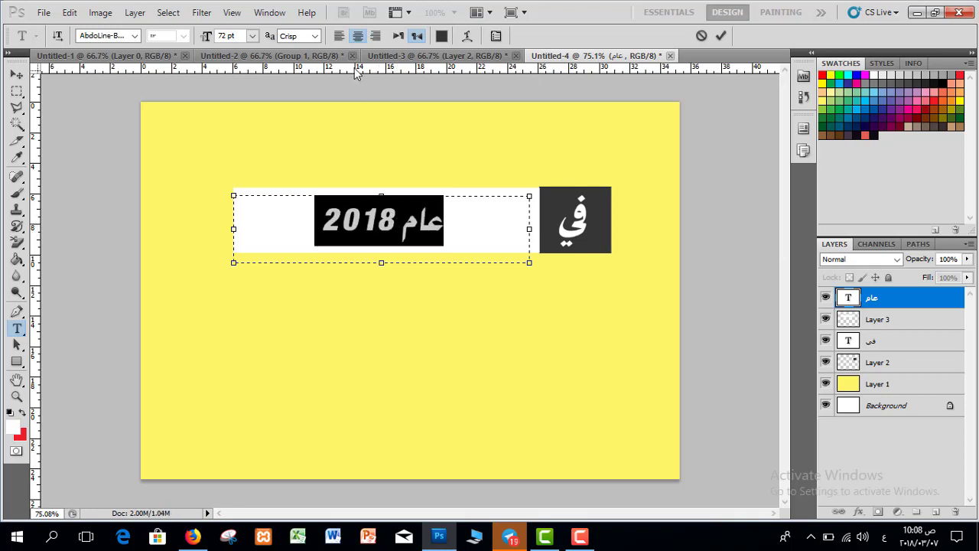
left_click(227, 36)
key("Up")
key("Up")
key("Up")
key("Up")
key("Up")
key("Up")
key("Up")
key("Up")
key("Up")
key("Up")
key("Up")
key("Up")
key("Up")
key("Up")
key("Up")
key("Up")
key("Up")
key("Up")
key("Up")
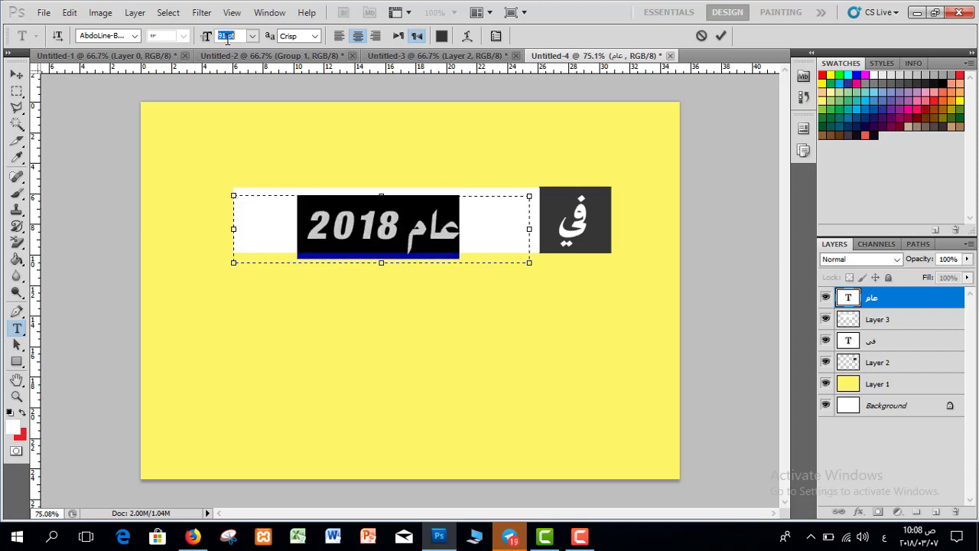
key("Up")
key("Up")
key("Up")
key("Up")
key("Up")
key("Up")
Stretch the word "عام" with kashida characters, commit the text and move it up slightly to fit inside the white bar.
left_click(441, 229)
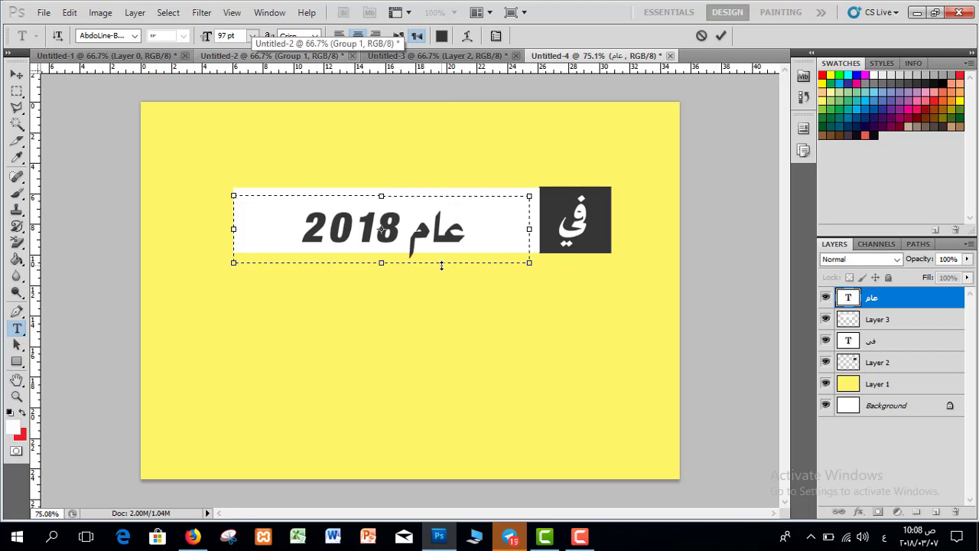
type("ـــــ")
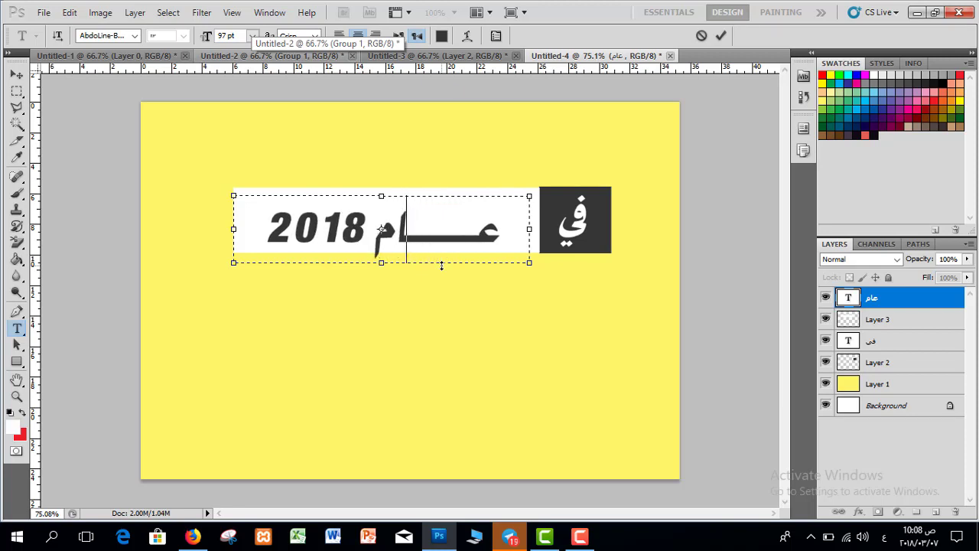
type("ــ")
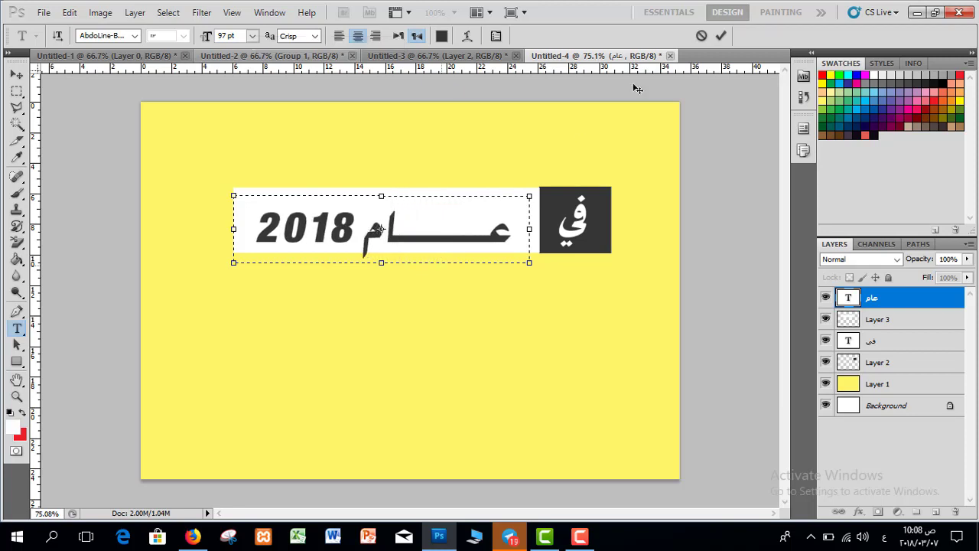
left_click(721, 35)
left_click(17, 74)
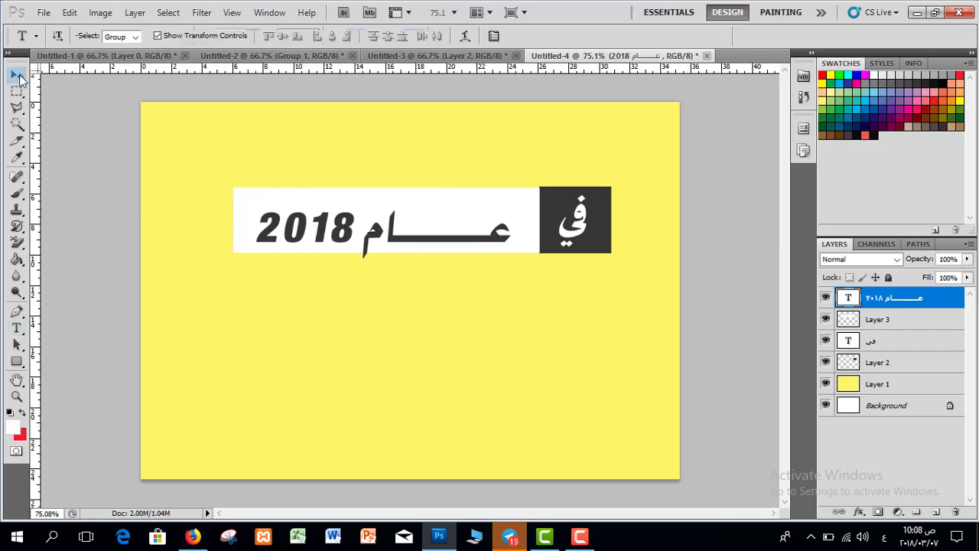
left_click_drag(389, 227, 398, 219)
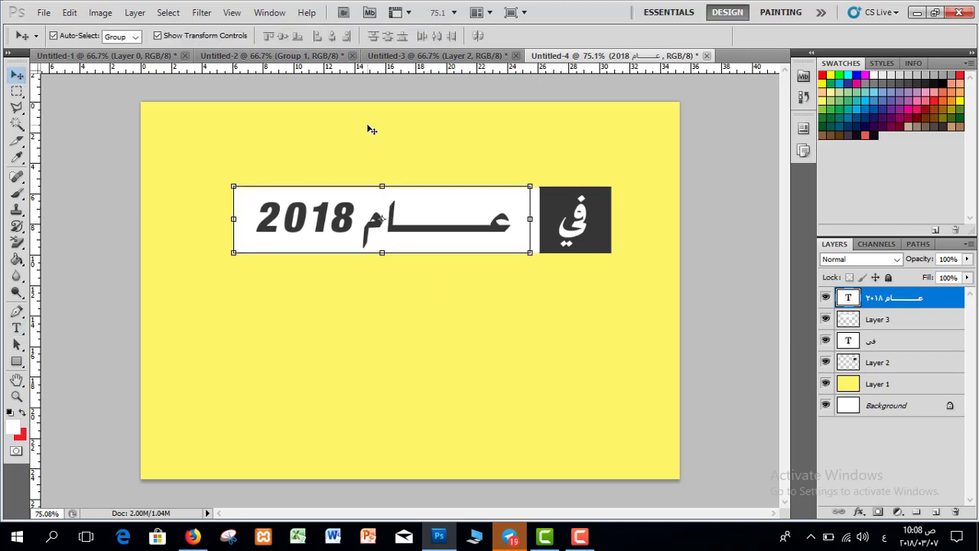
Create a paragraph text box below the bar, spanning the bar and dark square, with the text "سأصبح مصمماً محترفاً", and commit it.
left_click(17, 327)
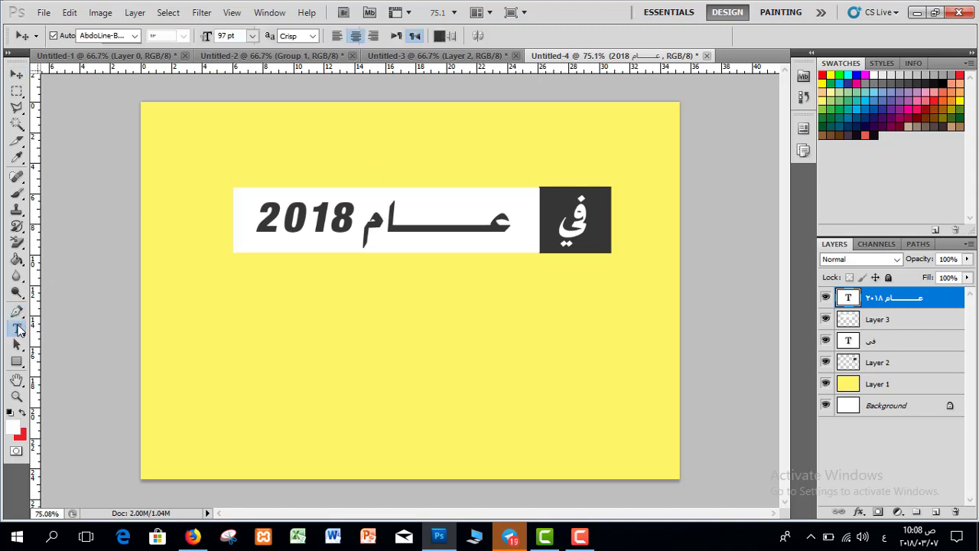
left_click_drag(611, 278, 233, 359)
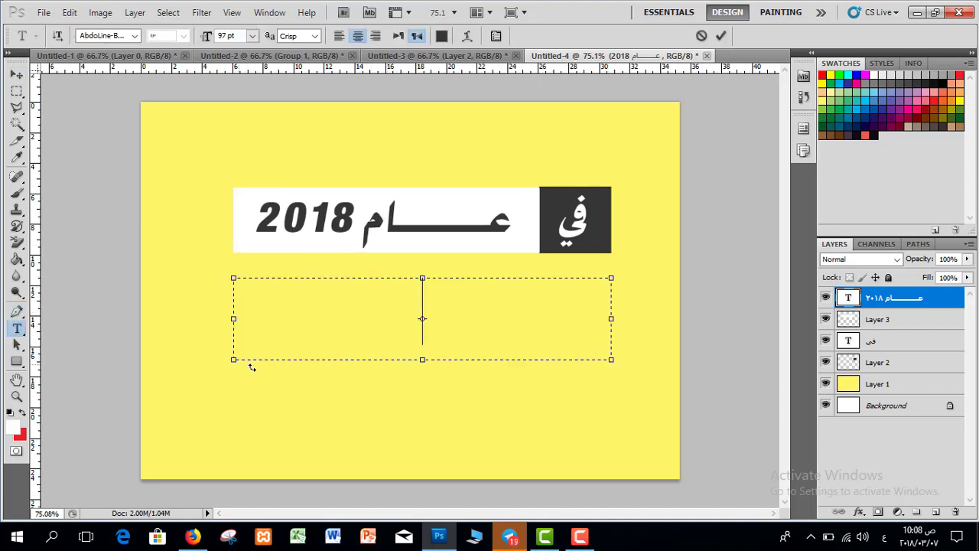
type("سأصب")
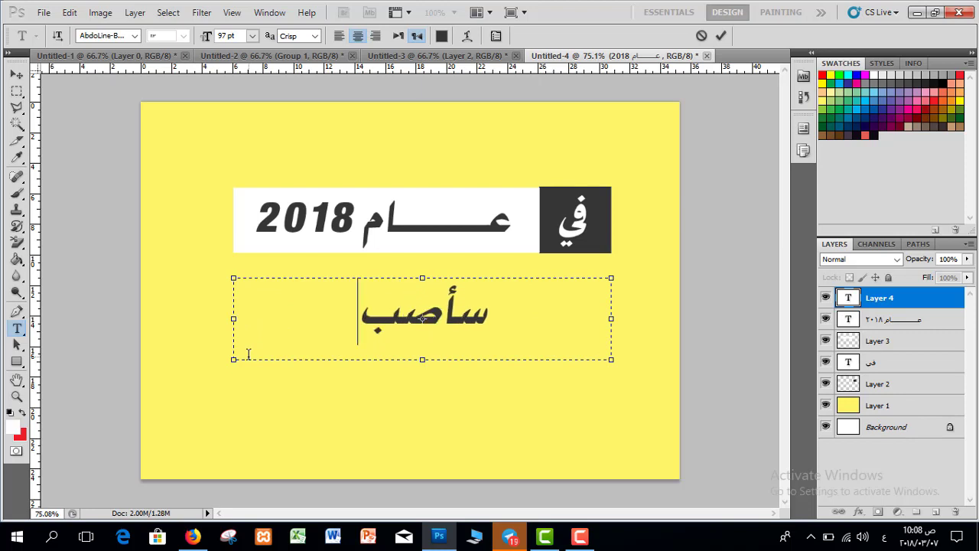
type("ح مصمم")
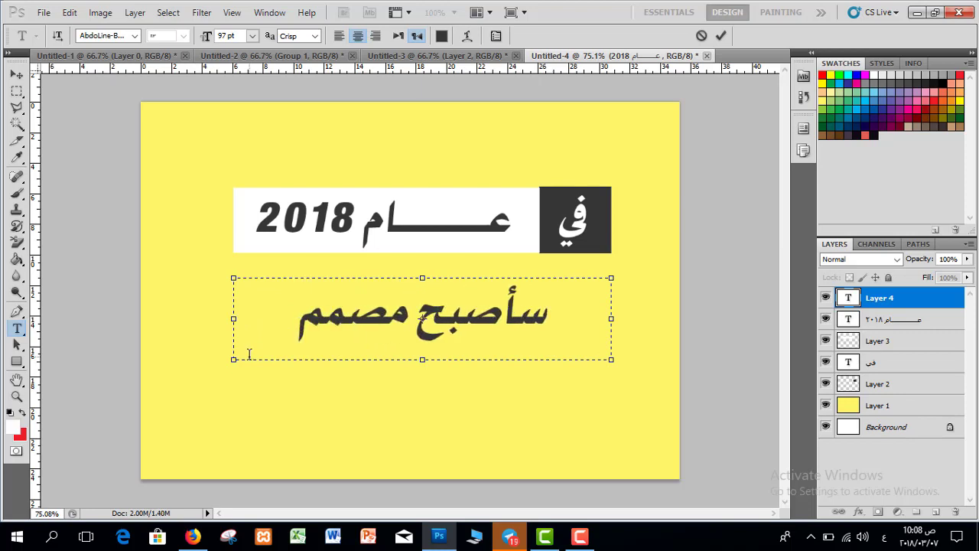
type("اً محترفاً")
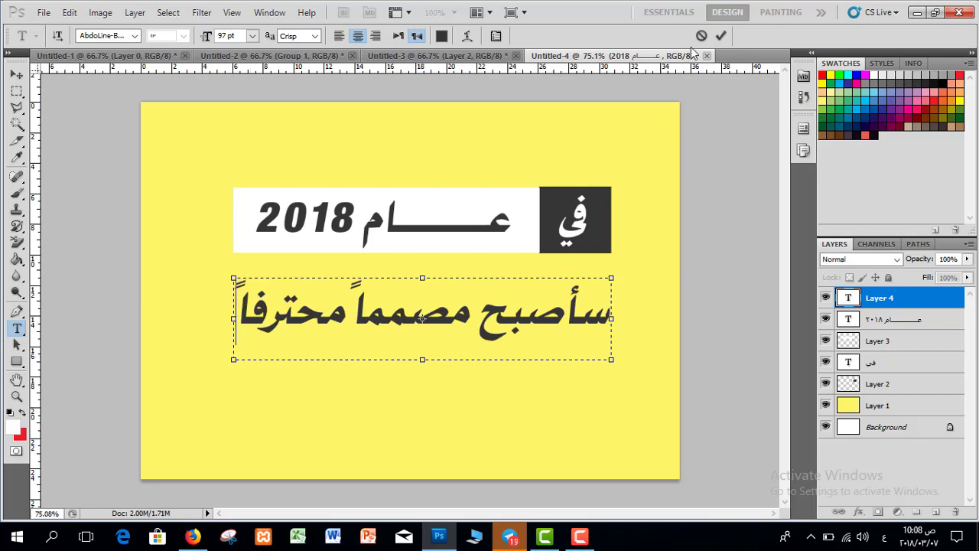
left_click(721, 35)
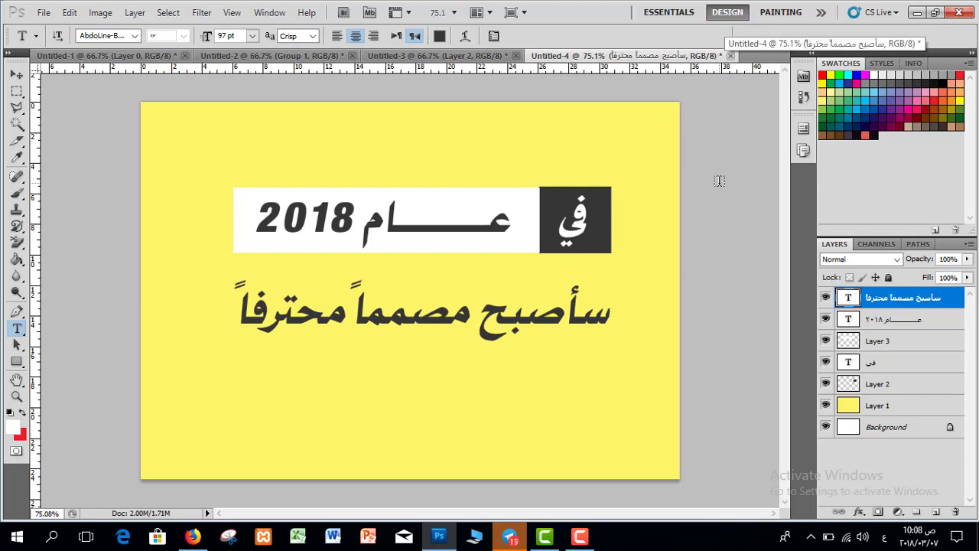
Select the five layers from Layer 2 up to the top text line and move them together left and down toward the poster's centre.
key("v")
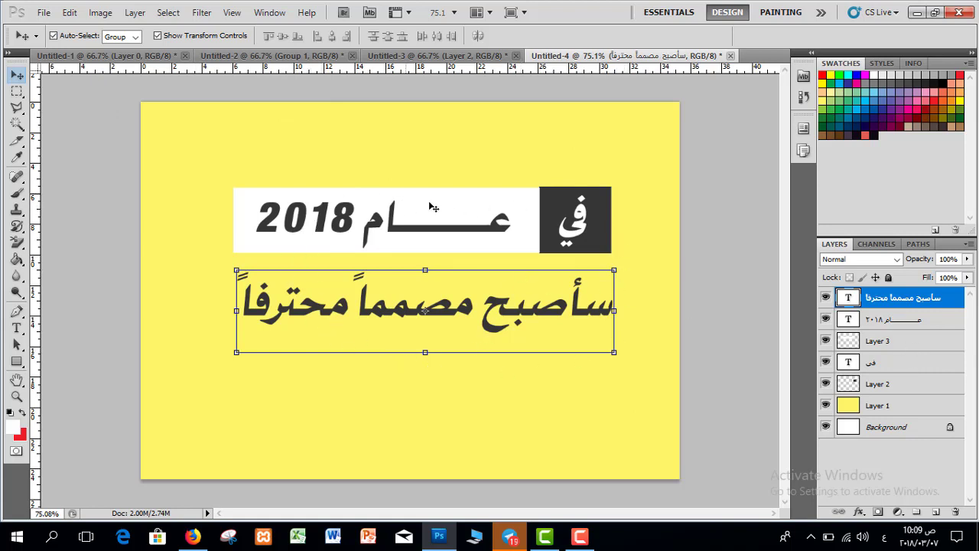
left_click(895, 390)
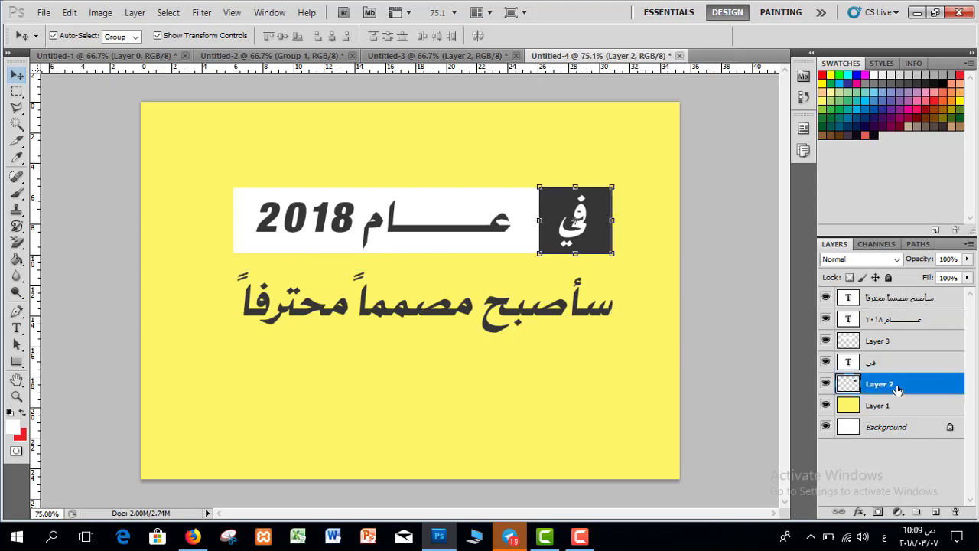
left_click(909, 363, "shift")
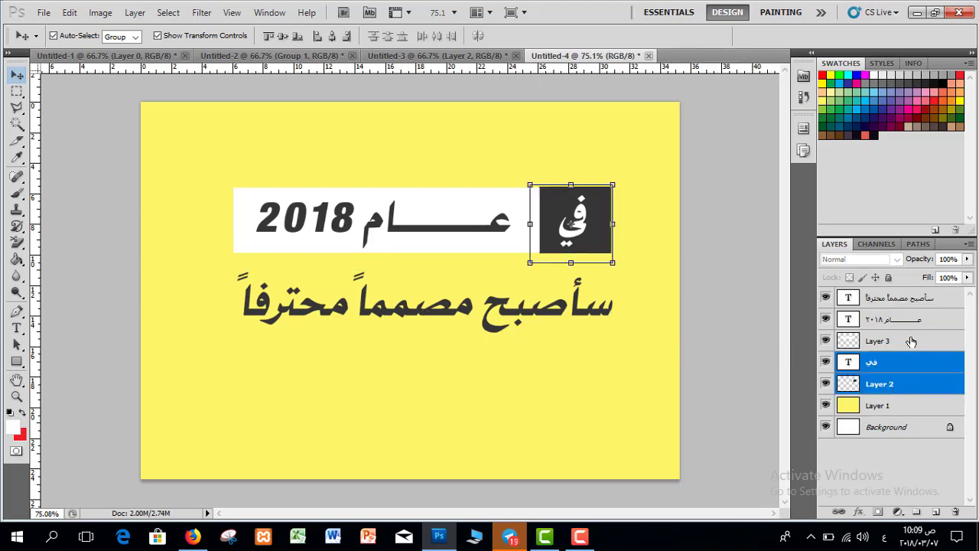
left_click(911, 341, "shift")
left_click(916, 321, "shift")
left_click(924, 300, "shift")
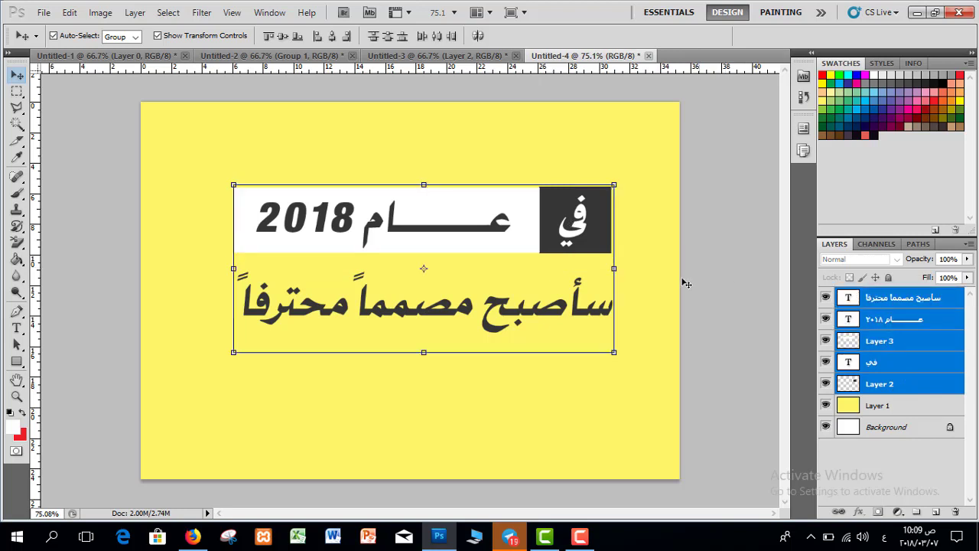
key("shift+Left")
key("shift+Left")
key("shift+Down")
key("shift+Down")
key("shift+Down")
key("shift+Down")
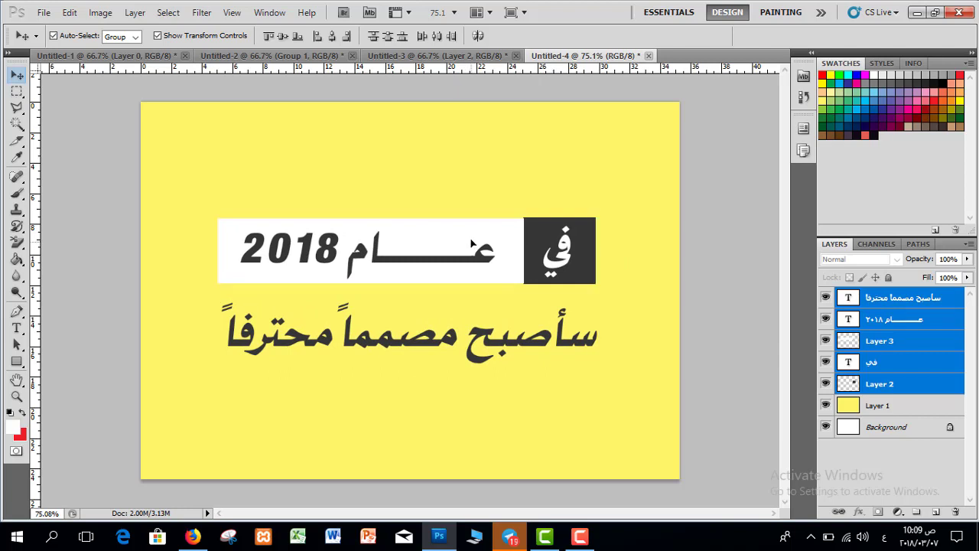
Nudge the selected shapes and text slightly up and right to centre them on the yellow background, and deselect the layers.
key("Up")
key("Up")
key("Up")
key("Up")
key("Up")
key("Up")
key("Up")
key("Right")
key("Right")
key("Right")
key("Right")
key("Right")
key("Right")
key("Right")
left_click(702, 149)
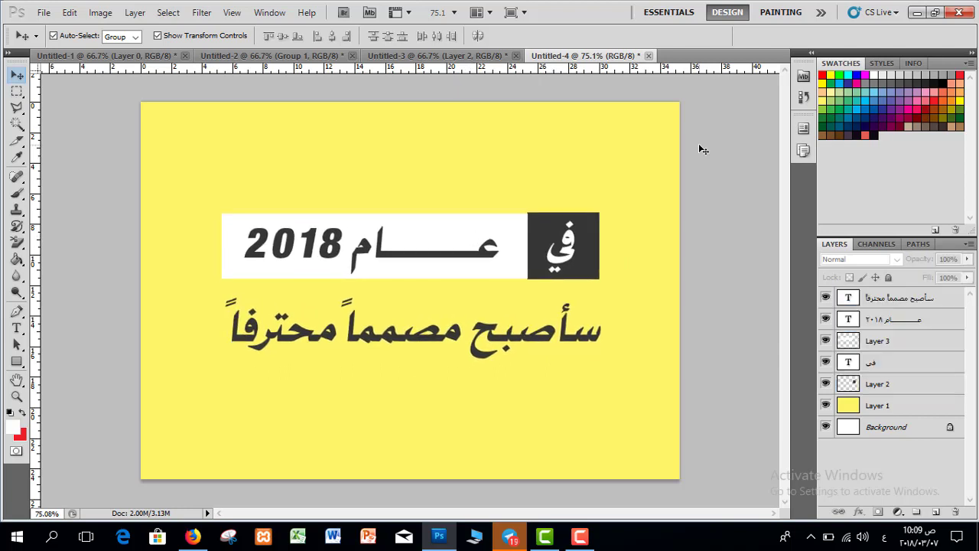